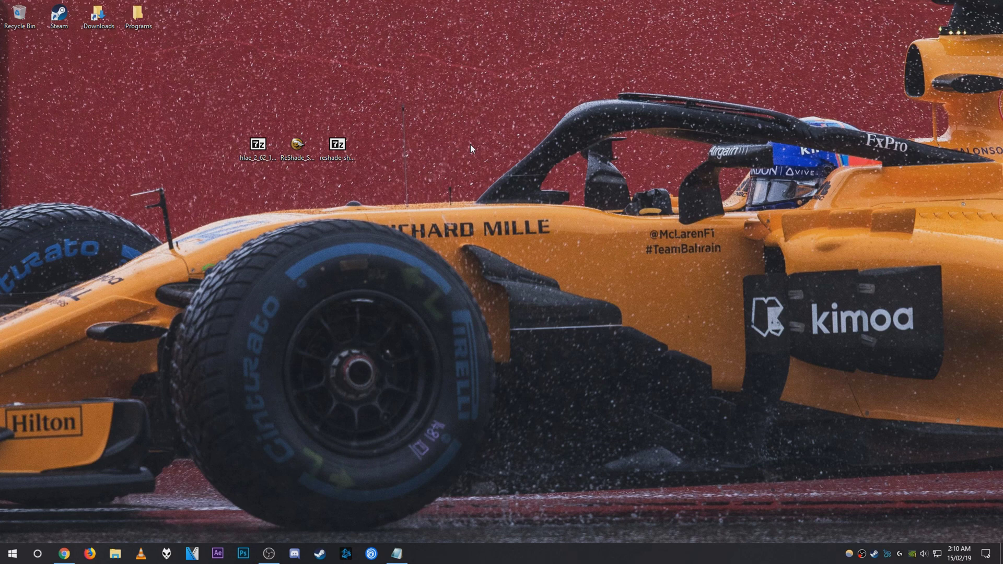
Review the HLAE 2.62.1 release on the advancedfx.org download page and go to the download section of the ReShade site.
{"action": "left_click", "coordinate": [70, 558]}
{"action": "left_click", "coordinate": [324, 348]}
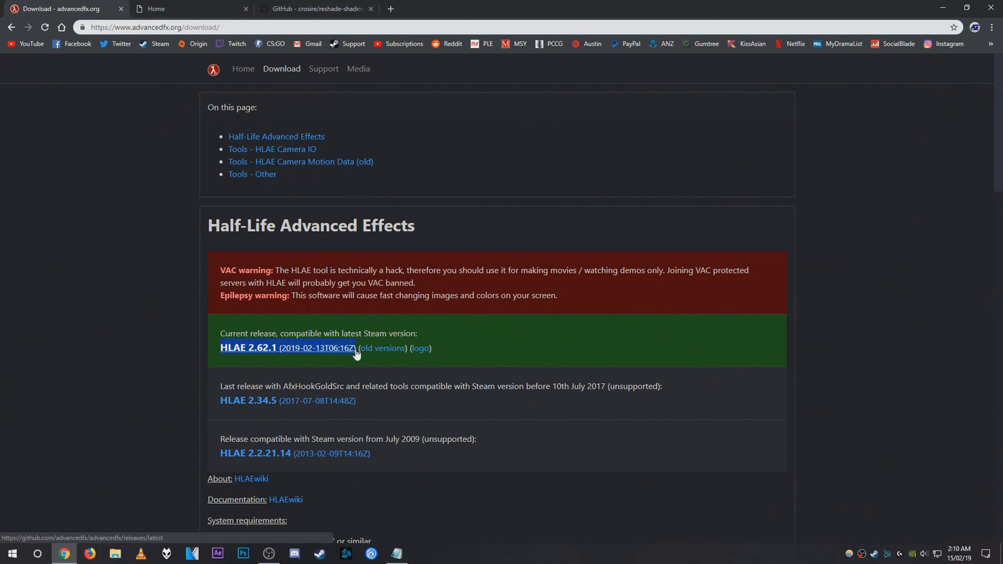
{"action": "left_click", "coordinate": [194, 11]}
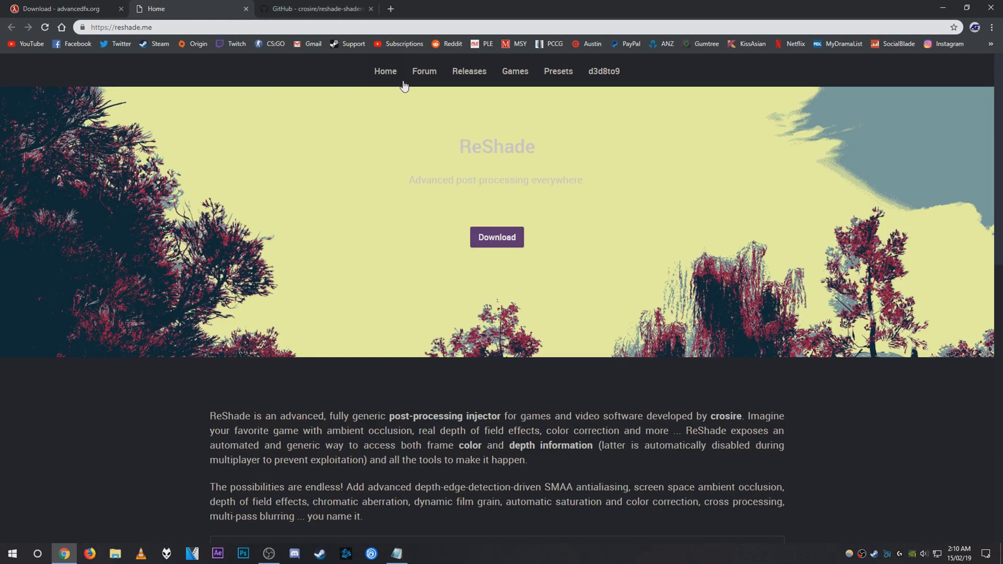
{"action": "left_click_drag", "start_coordinate": [450, 149], "coordinate": [545, 173]}
{"action": "left_click", "coordinate": [557, 189]}
{"action": "left_click", "coordinate": [487, 243]}
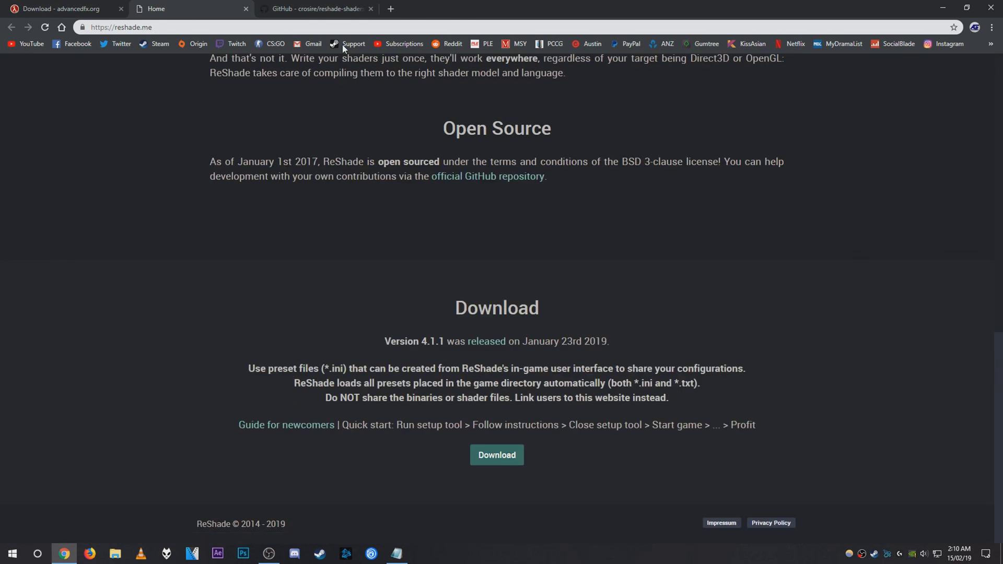
Examine the crosire/reshade-shaders GitHub repository, including its Shaders and Textures folders and its ZIP download option.
{"action": "left_click", "coordinate": [318, 9]}
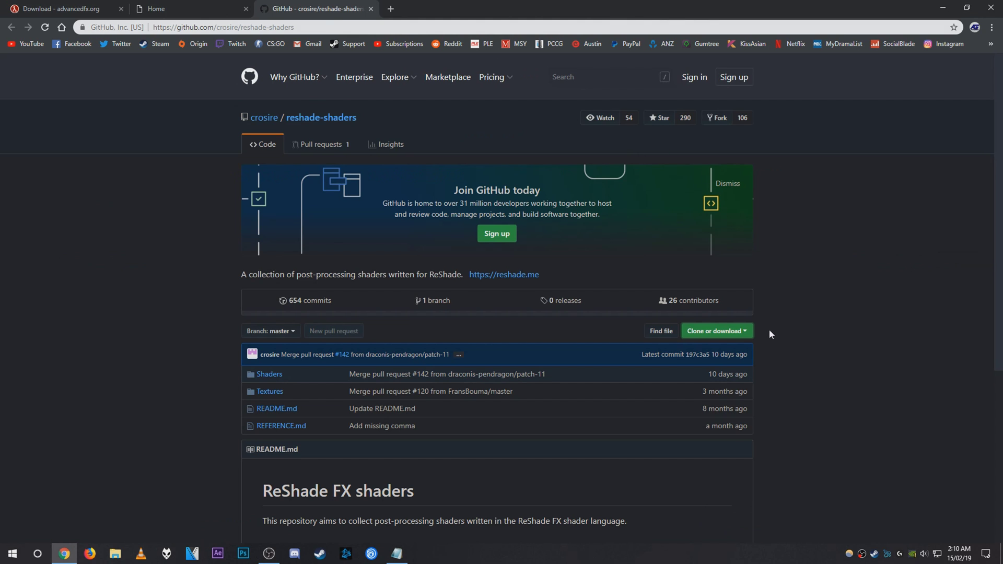
{"action": "scroll", "coordinate": [769, 335], "scroll_direction": "down", "scroll_amount": 2}
{"action": "left_click_drag", "start_coordinate": [255, 270], "coordinate": [303, 286]}
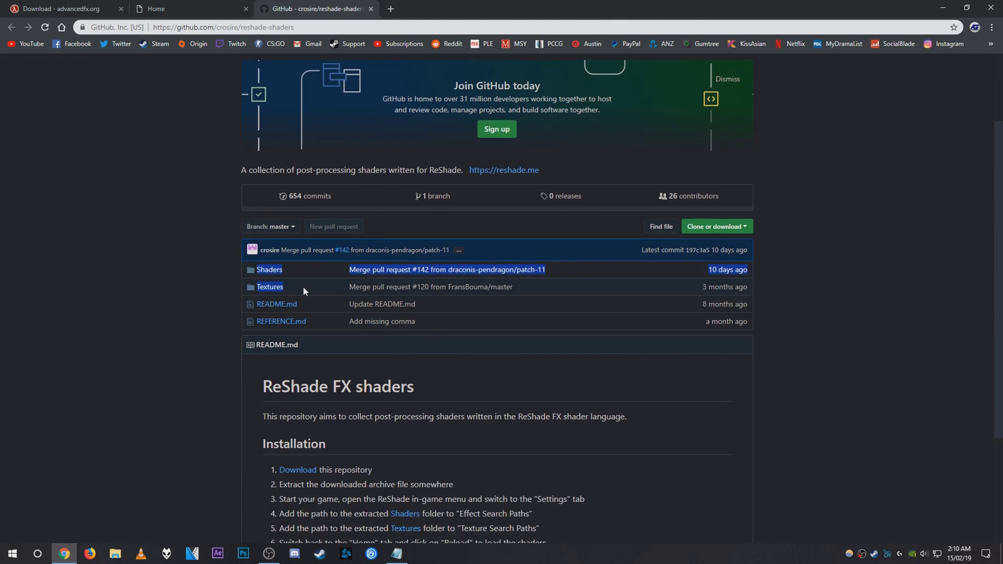
{"action": "left_click", "coordinate": [202, 285]}
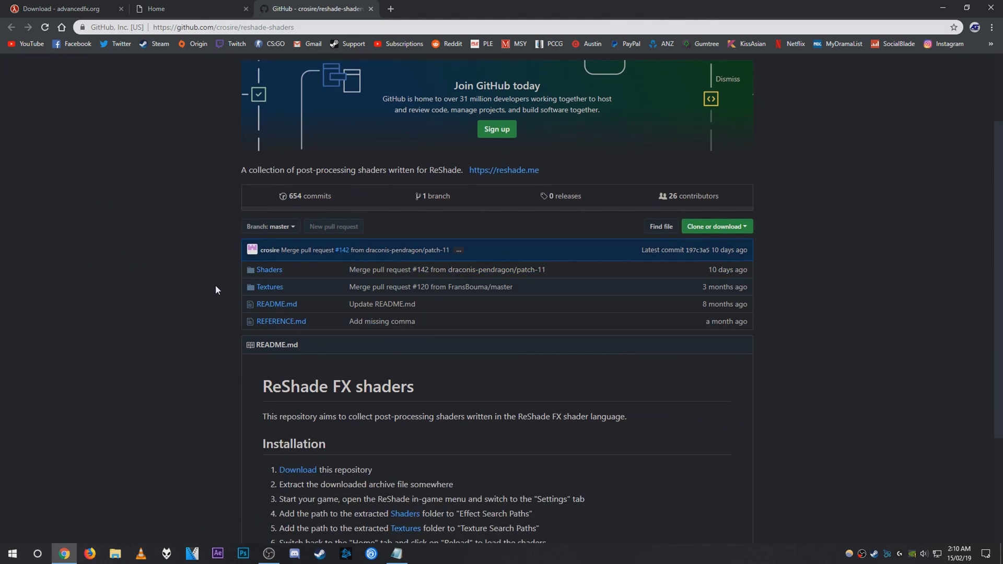
{"action": "left_click", "coordinate": [729, 233]}
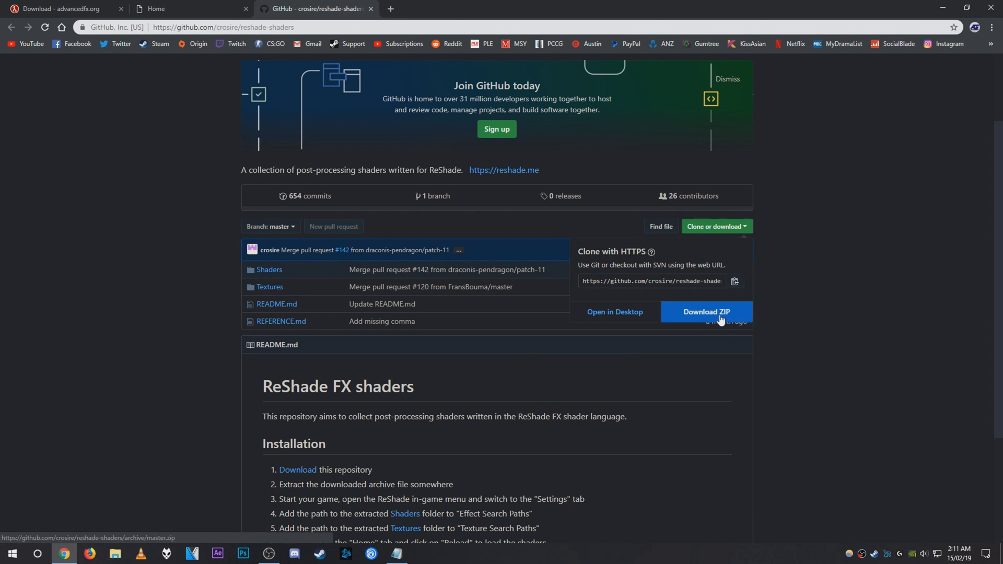
{"action": "left_click", "coordinate": [790, 313]}
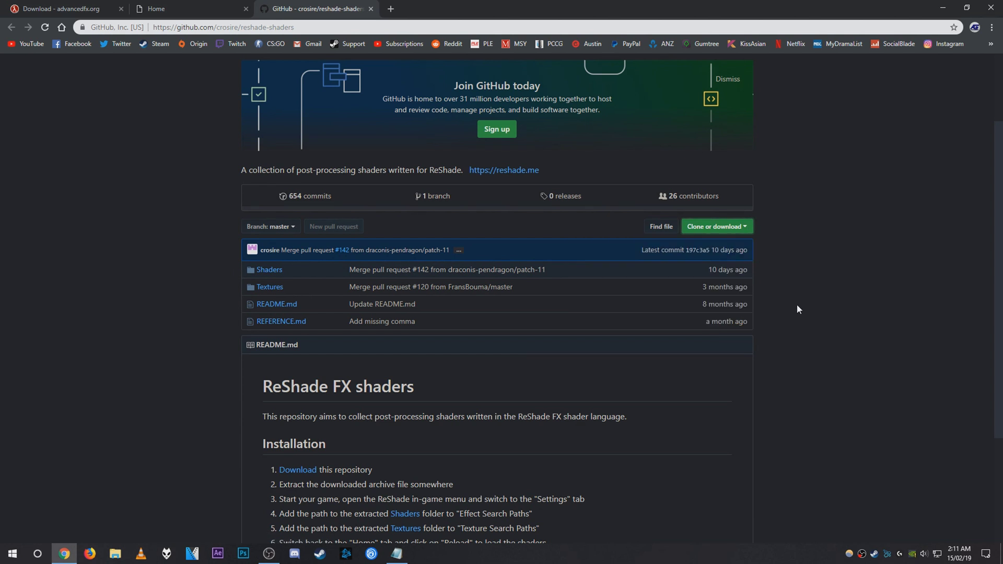
Extract the hlae_2_62_1 archive on the desktop into its own folder and move the archive to the Recycle Bin.
{"action": "key", "text": "super+d"}
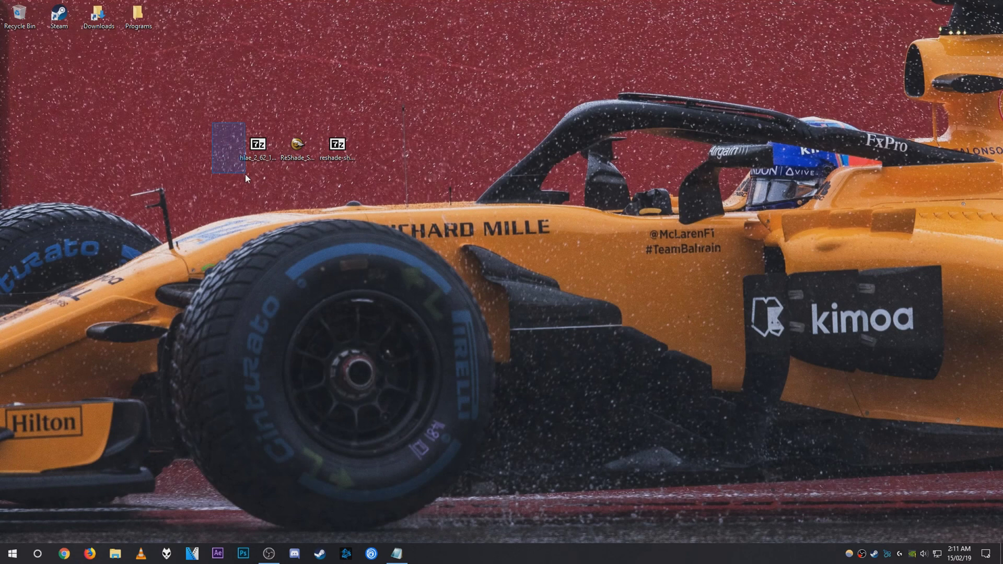
{"action": "left_click_drag", "start_coordinate": [245, 174], "coordinate": [245, 171]}
{"action": "right_click", "coordinate": [252, 149]}
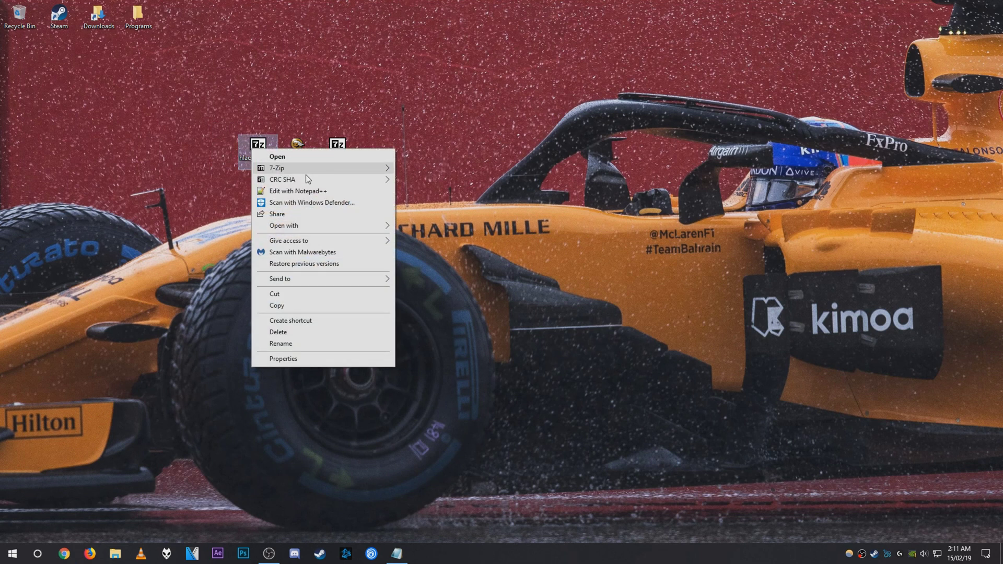
{"action": "mouse_move", "coordinate": [307, 172]}
{"action": "left_click", "coordinate": [459, 217]}
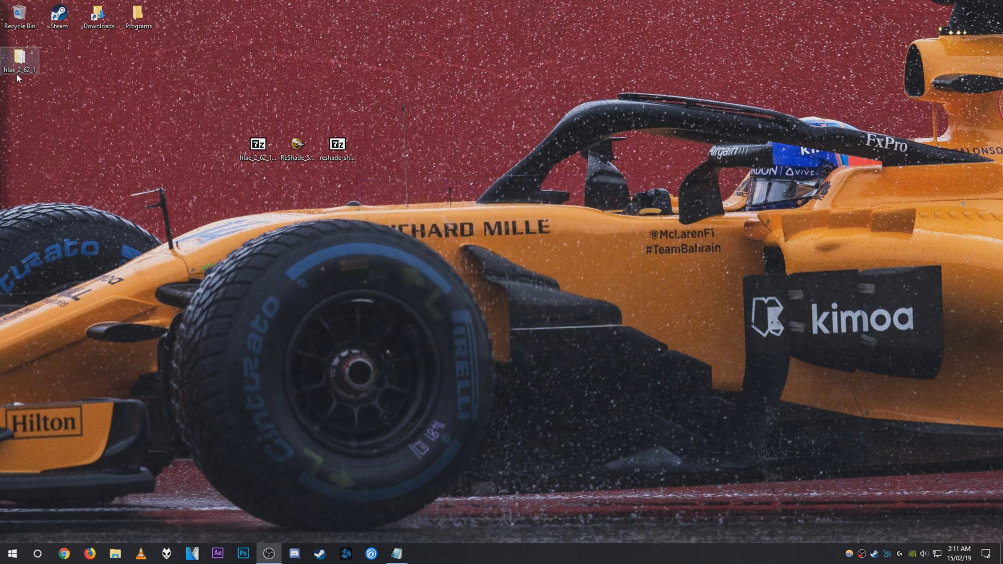
{"action": "left_click_drag", "start_coordinate": [208, 146], "coordinate": [210, 148]}
{"action": "left_click_drag", "start_coordinate": [258, 147], "coordinate": [19, 16]}
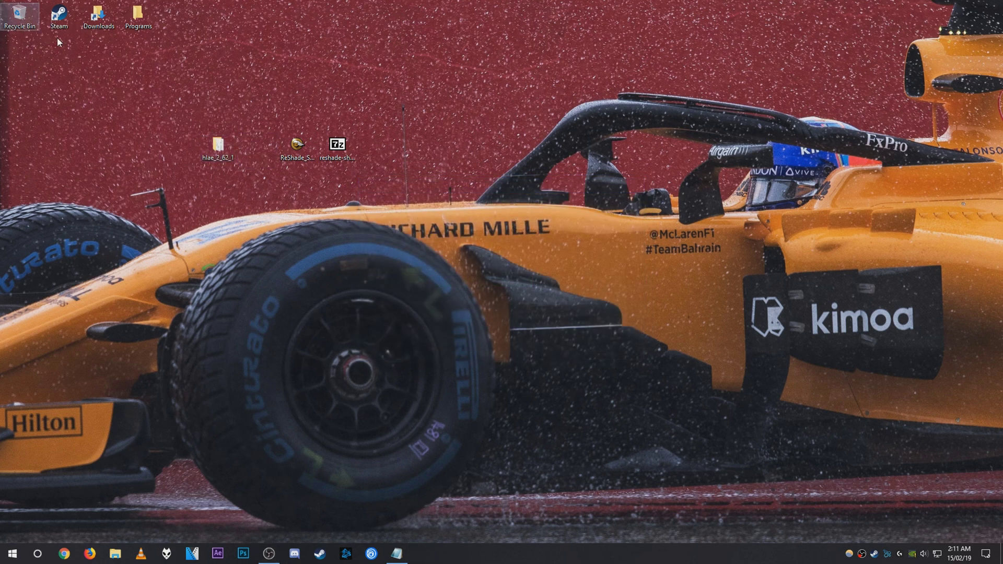
Create a new desktop folder named reshade.
{"action": "right_click", "coordinate": [306, 202]}
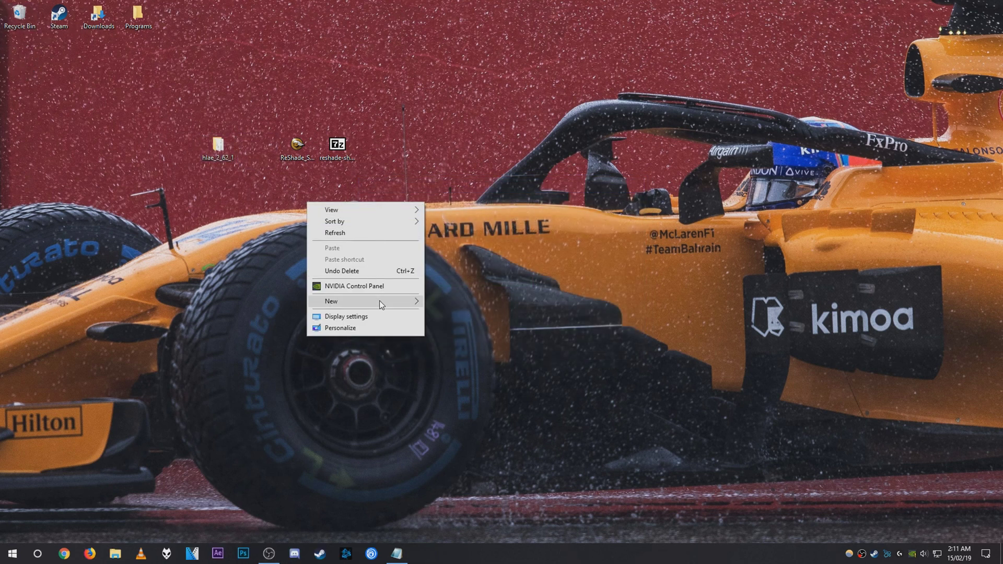
{"action": "mouse_move", "coordinate": [402, 301]}
{"action": "left_click", "coordinate": [450, 302]}
{"action": "type", "text": "re"}
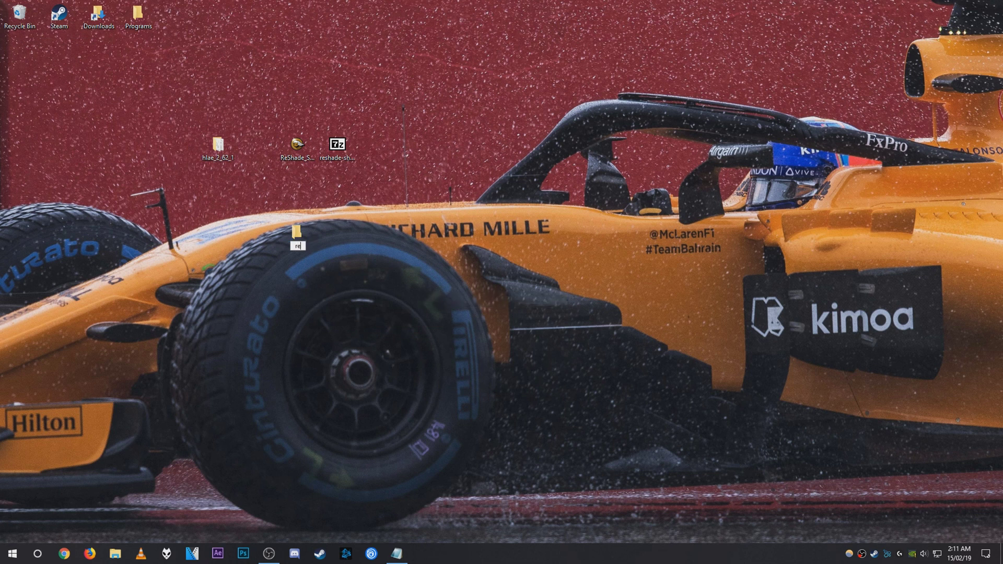
{"action": "type", "text": "shade"}
{"action": "key", "text": "Return"}
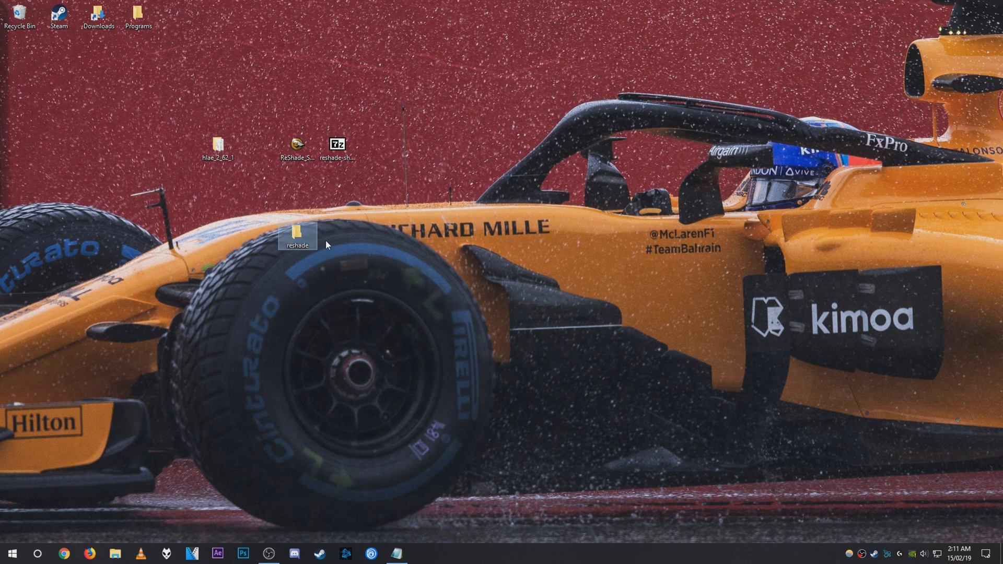
Place the reshade folder beside the HLAE folder and move the ReShade setup file and reshade-shaders-master.zip into it.
{"action": "left_click_drag", "start_coordinate": [263, 153], "coordinate": [270, 154]}
{"action": "left_click", "coordinate": [325, 197]}
{"action": "left_click", "coordinate": [338, 148]}
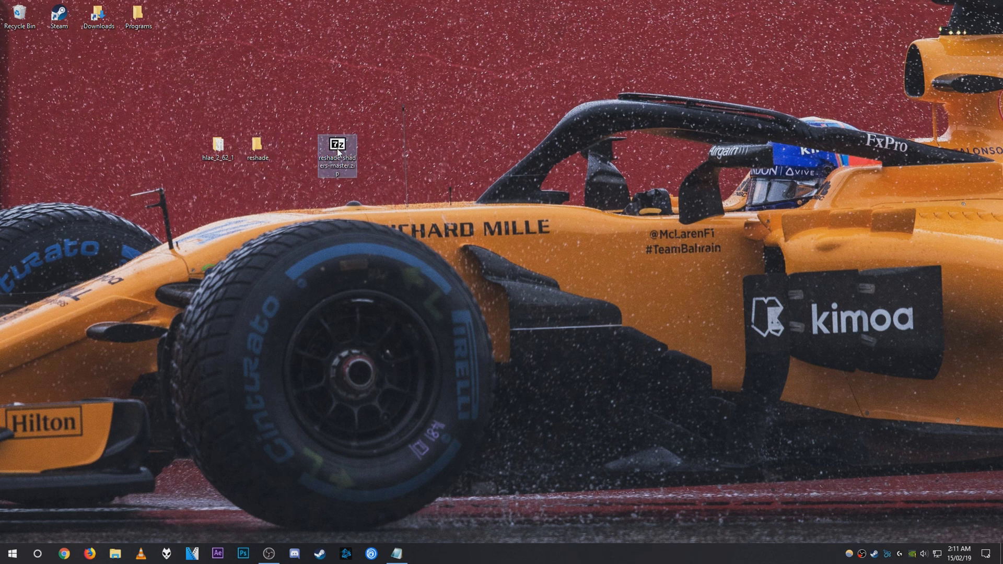
{"action": "left_click_drag", "start_coordinate": [337, 147], "coordinate": [267, 155]}
Extract the Shaders and Textures folders from reshade-shaders-master.zip into the reshade folder and close the archive.
{"action": "double_click", "coordinate": [267, 155]}
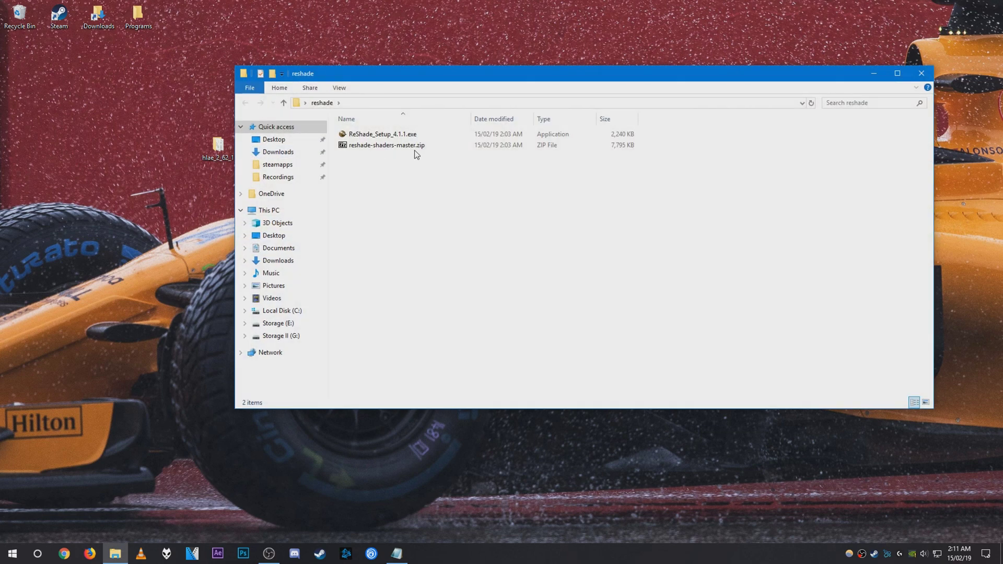
{"action": "right_click", "coordinate": [408, 149]}
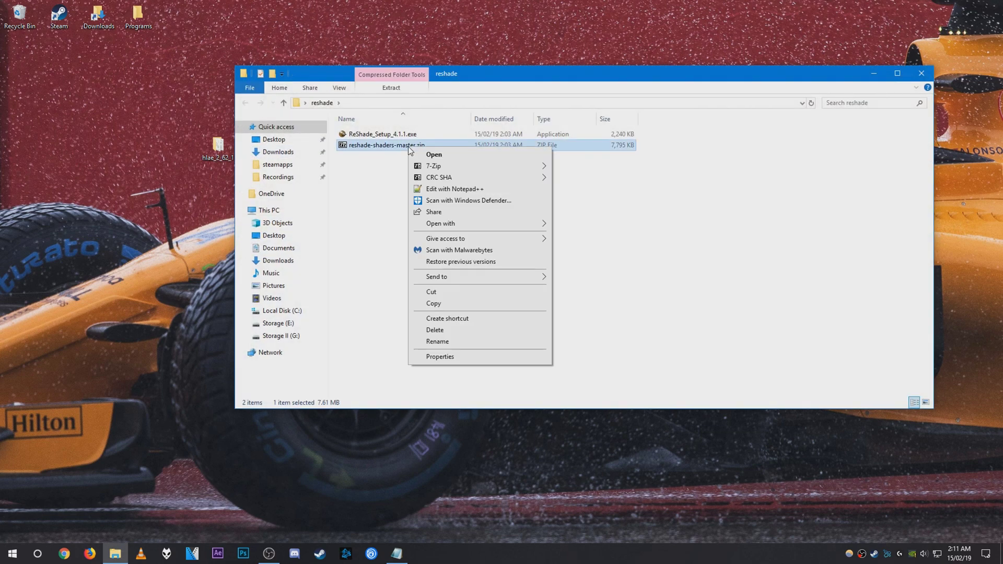
{"action": "left_click", "coordinate": [382, 150]}
{"action": "double_click", "coordinate": [382, 150]}
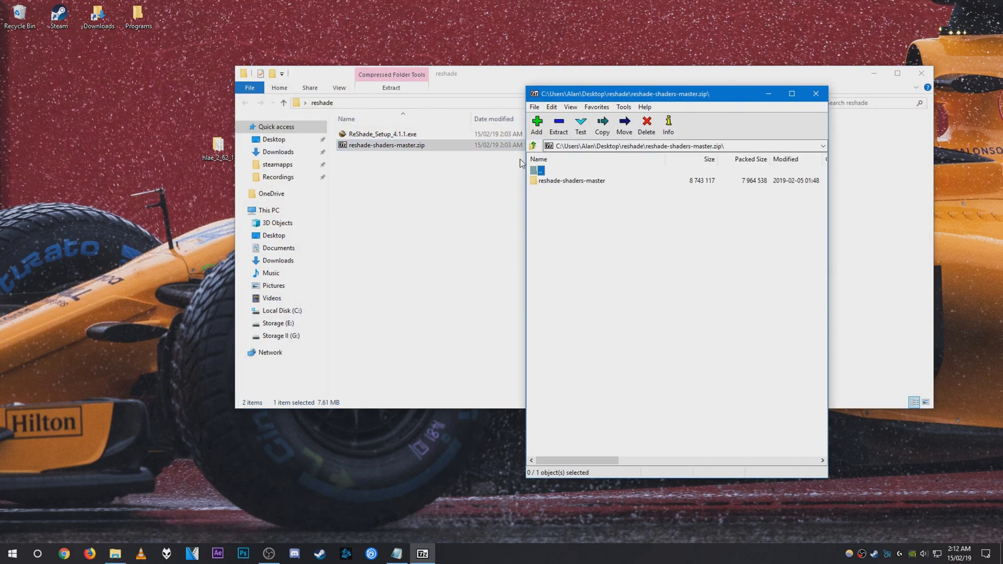
{"action": "left_click_drag", "start_coordinate": [640, 99], "coordinate": [701, 103]}
{"action": "left_click", "coordinate": [609, 184]}
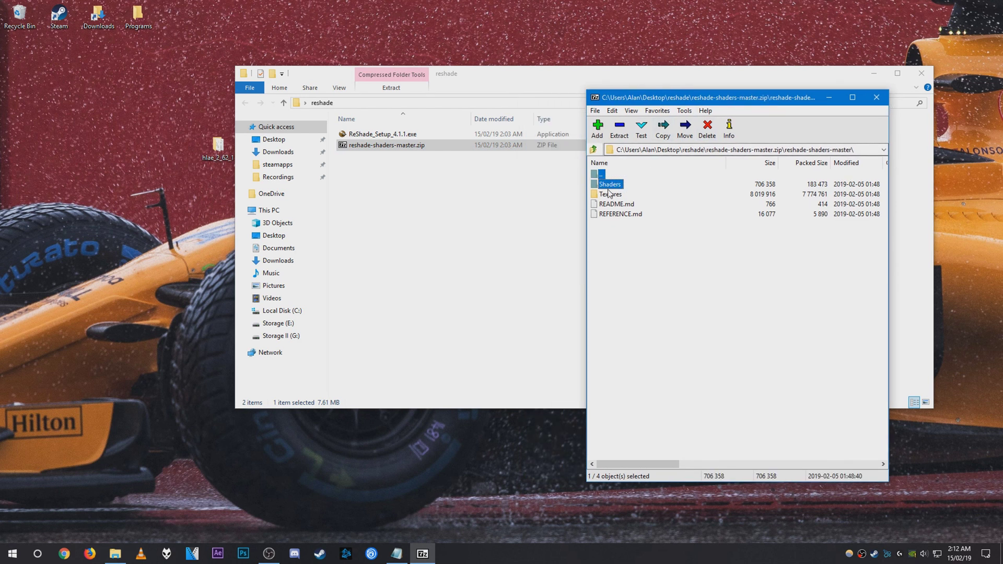
{"action": "left_click", "coordinate": [610, 194], "text": "shift"}
{"action": "left_click_drag", "start_coordinate": [610, 194], "coordinate": [553, 206]}
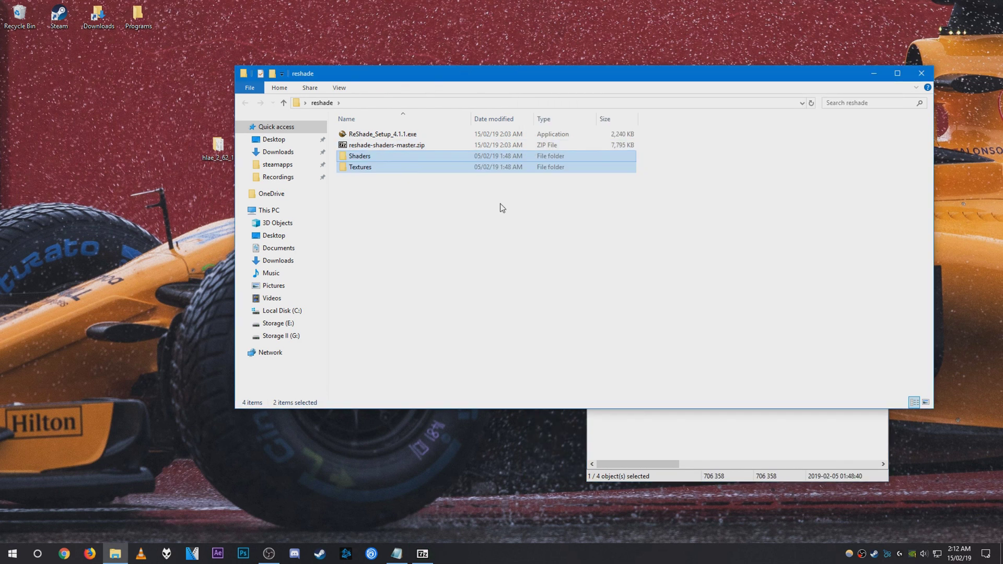
{"action": "left_click", "coordinate": [621, 149]}
{"action": "right_click", "coordinate": [422, 553]}
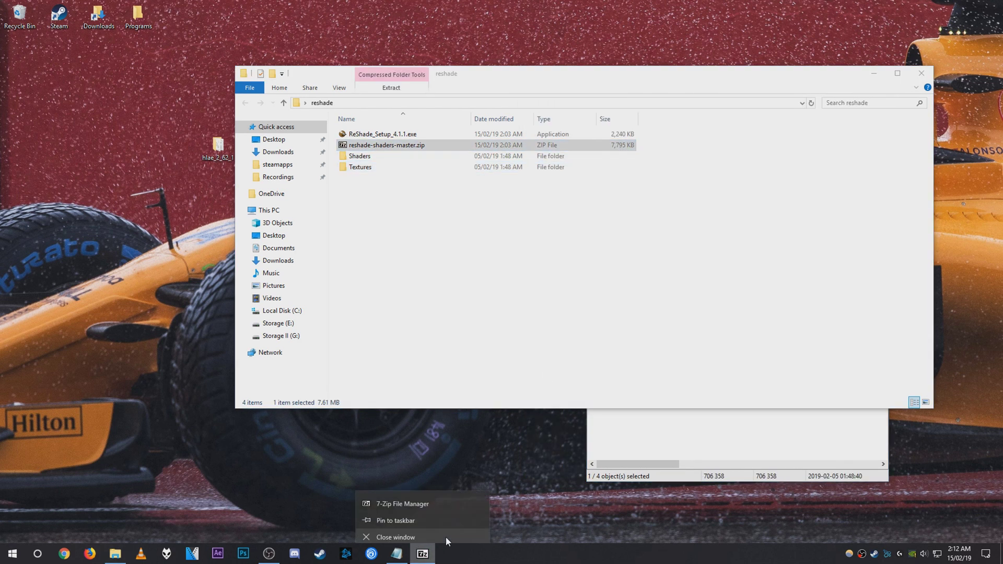
{"action": "left_click", "coordinate": [447, 538]}
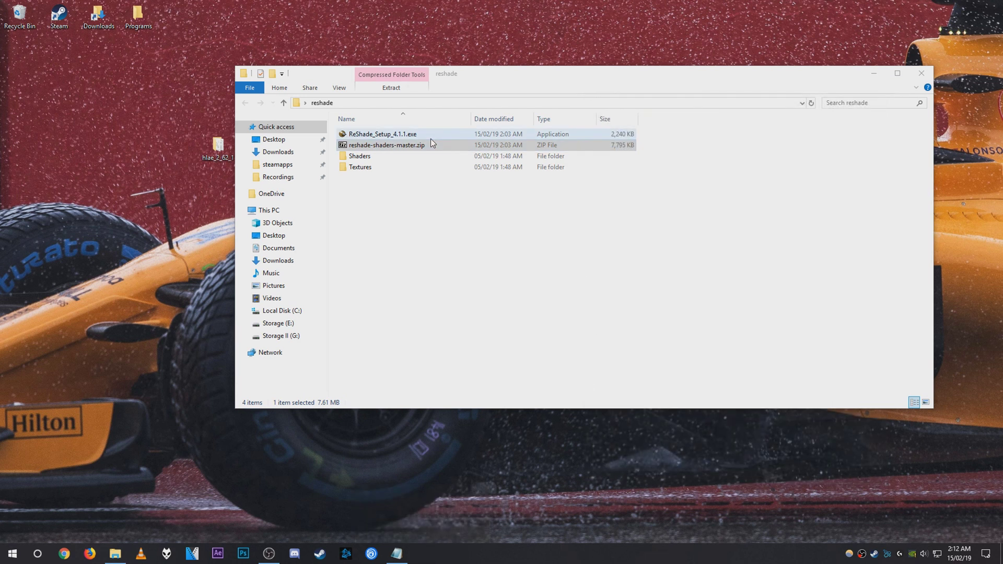
Run ReShade_Setup_4.1.1.exe and use it to extract ReShade32.dll and ReShade64.dll into the reshade folder.
{"action": "double_click", "coordinate": [448, 137]}
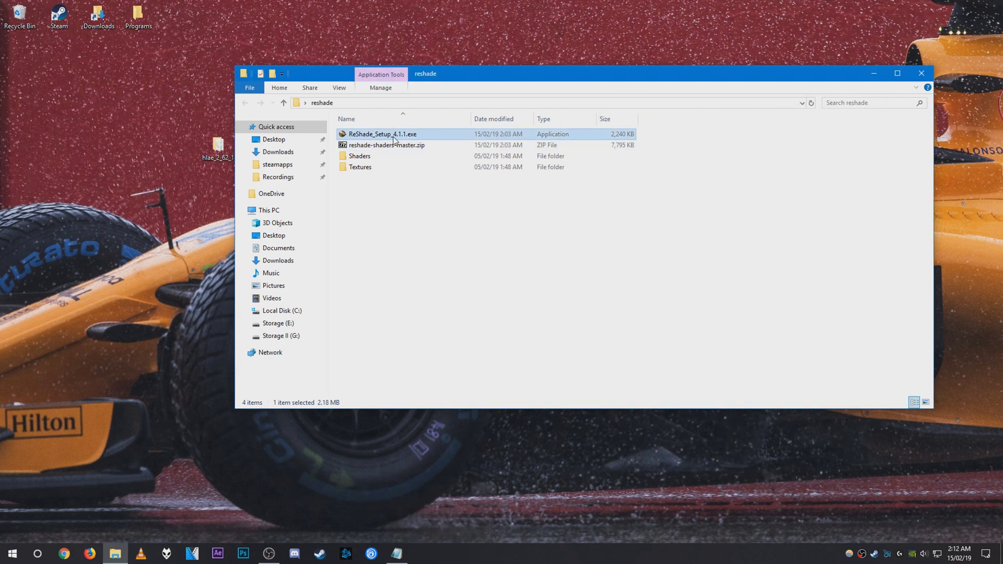
{"action": "left_click", "coordinate": [547, 292]}
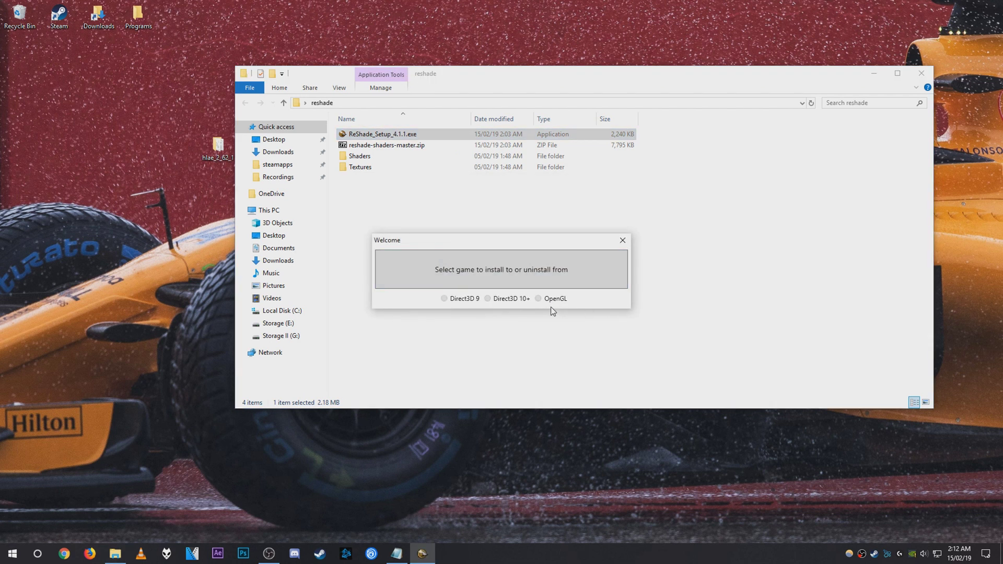
{"action": "left_click", "coordinate": [511, 271]}
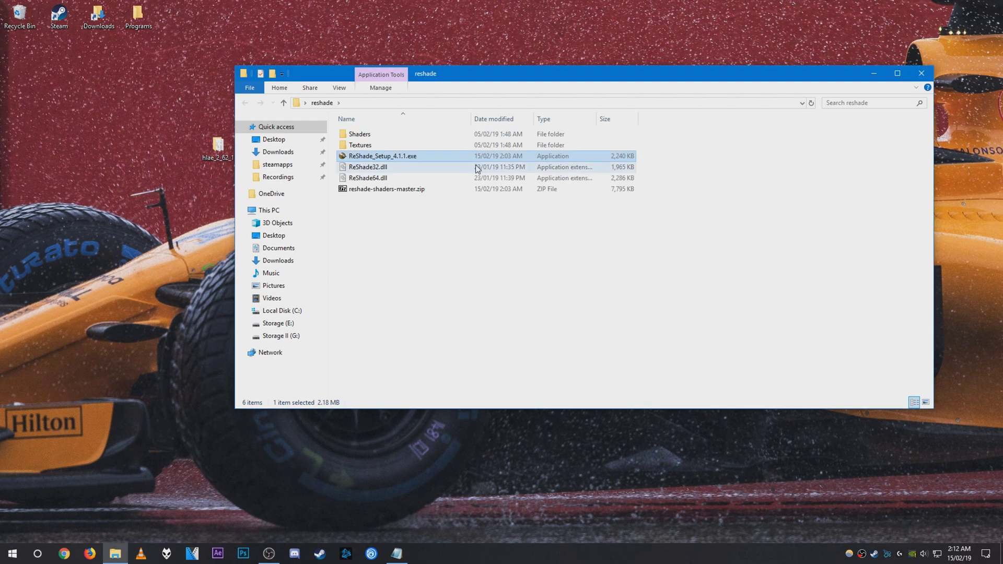
{"action": "left_click", "coordinate": [367, 170]}
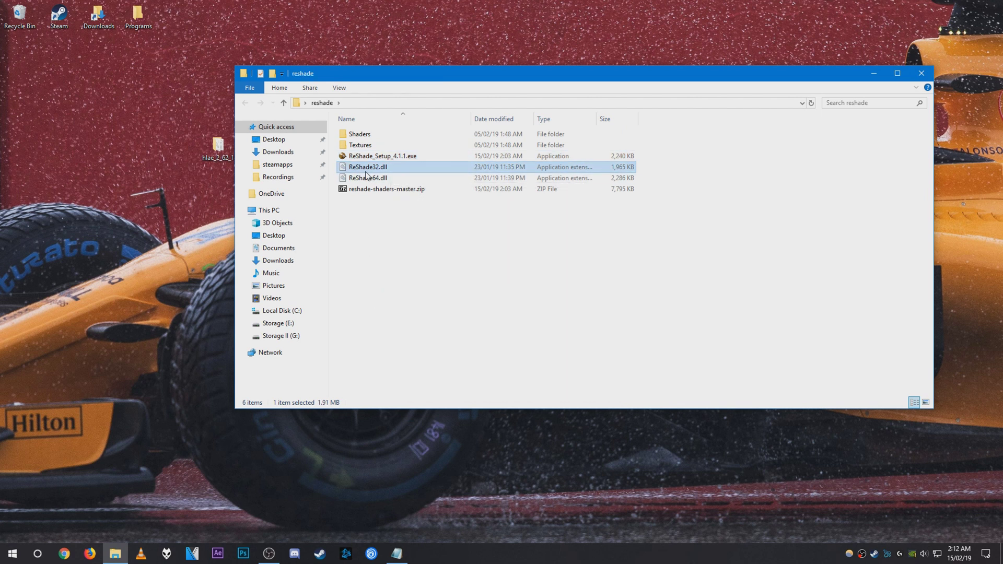
{"action": "left_click", "coordinate": [404, 177]}
Delete reshade-shaders-master.zip and ReShade_Setup_4.1.1.exe from the reshade folder.
{"action": "left_click", "coordinate": [418, 190]}
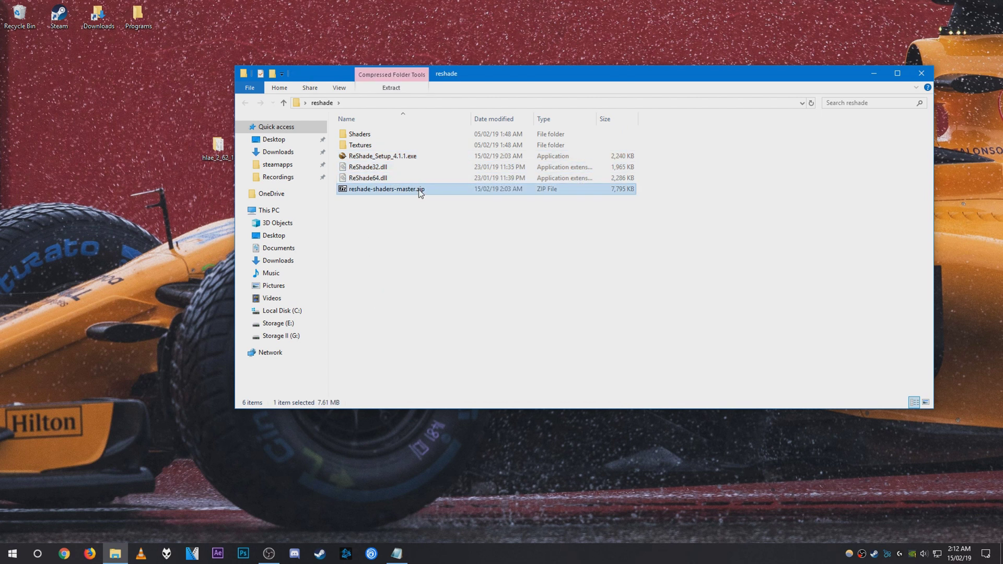
{"action": "key", "text": "Delete"}
{"action": "left_click", "coordinate": [396, 156]}
{"action": "key", "text": "Delete"}
{"action": "left_click", "coordinate": [679, 146]}
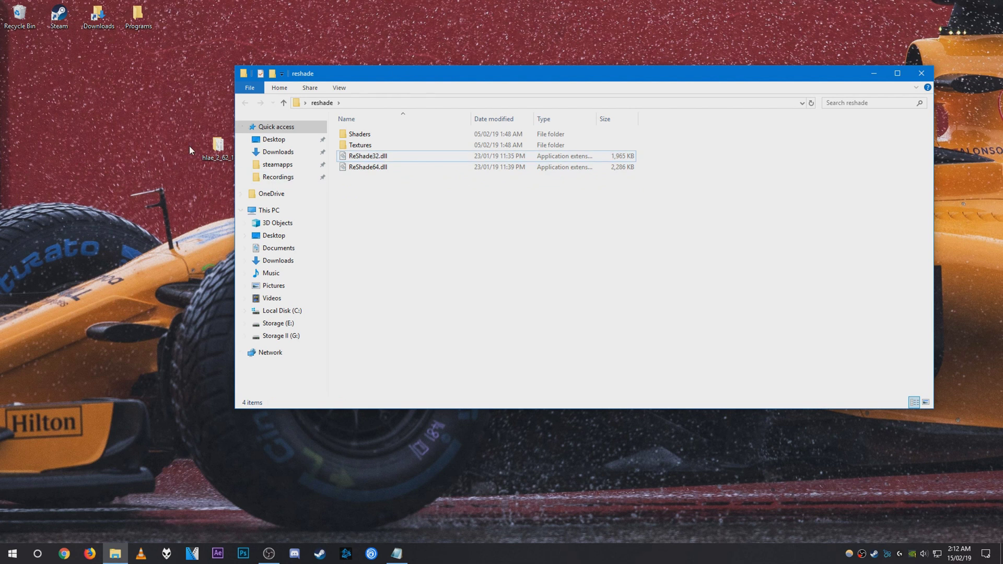
Launch HLAE.exe from the hlae_2_62_1 folder, close that folder window and accept automatic update checks.
{"action": "left_click_drag", "start_coordinate": [641, 84], "coordinate": [682, 95]}
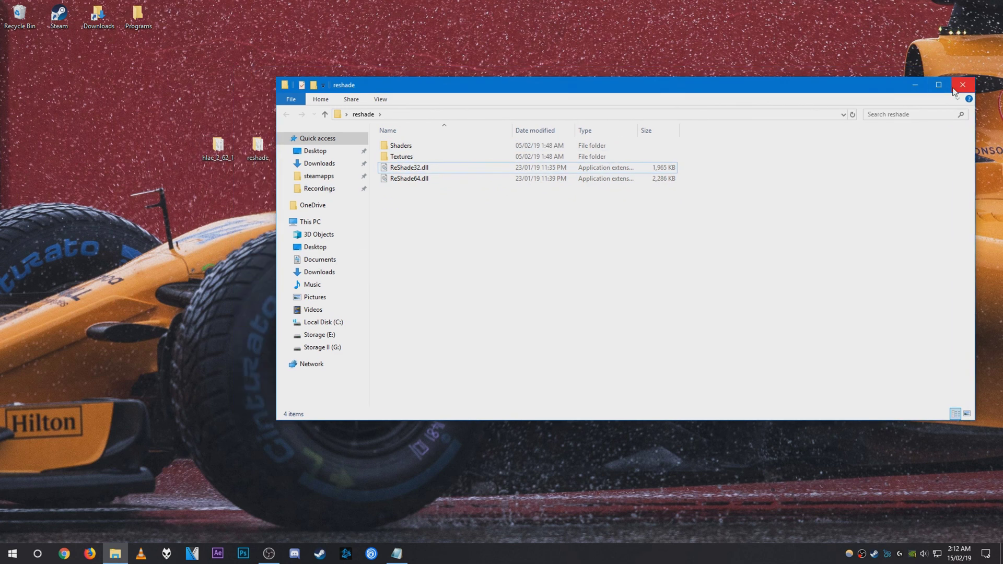
{"action": "left_click", "coordinate": [218, 151]}
{"action": "double_click", "coordinate": [218, 152]}
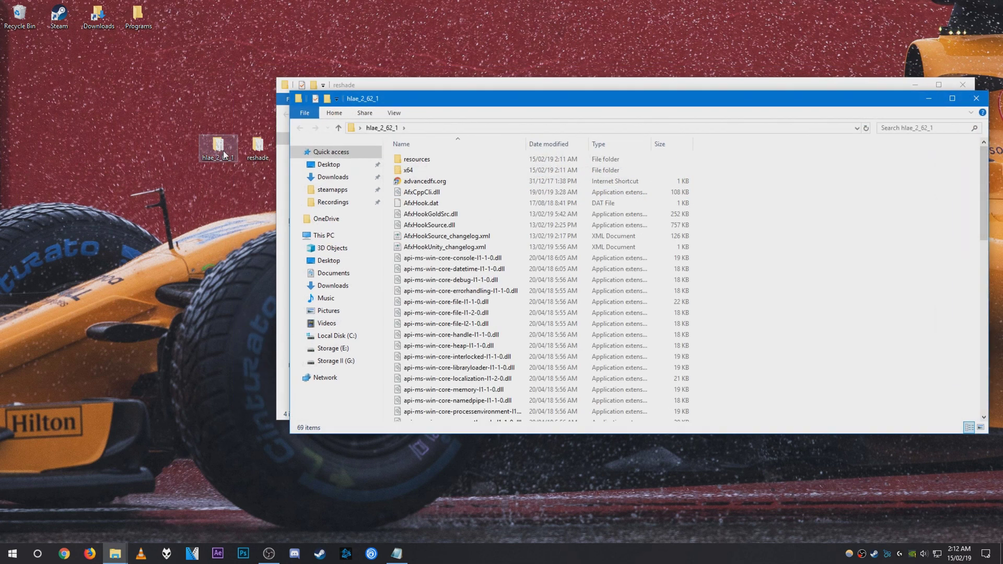
{"action": "scroll", "coordinate": [511, 259], "scroll_direction": "down", "scroll_amount": 15}
{"action": "double_click", "coordinate": [427, 263]}
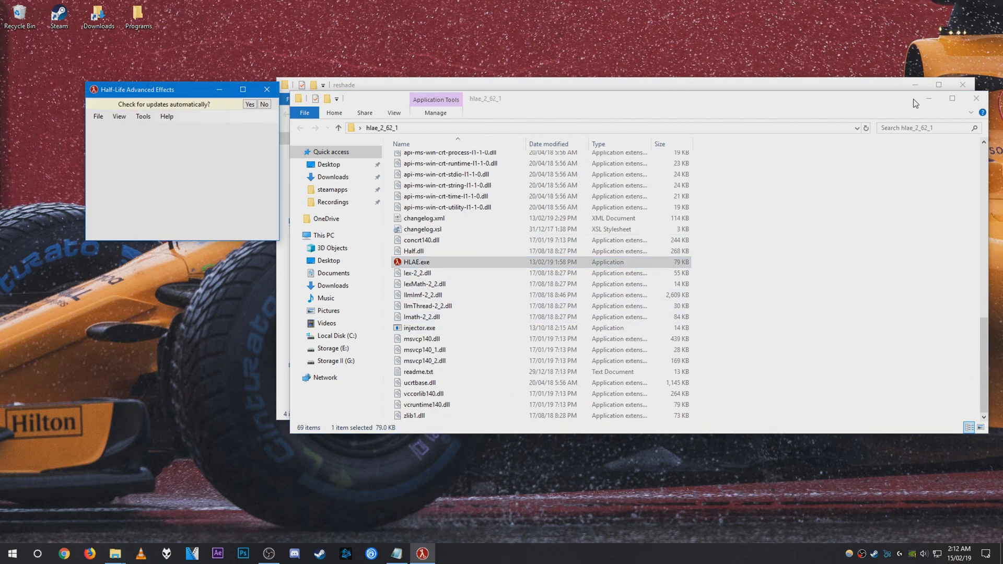
{"action": "key", "text": "alt+F4"}
{"action": "left_click", "coordinate": [249, 104]}
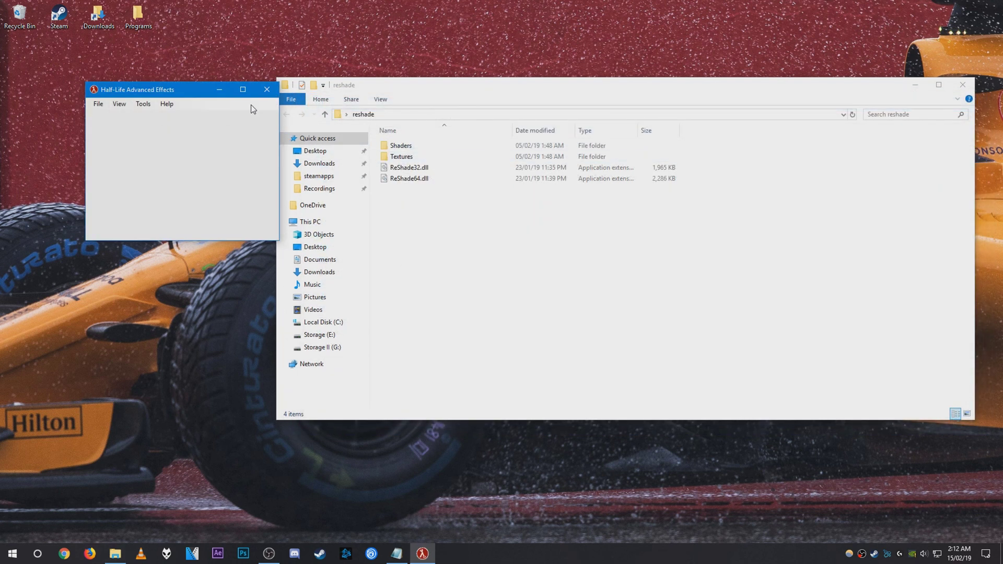
Open the Custom Loader from HLAE's developer tools.
{"action": "left_click", "coordinate": [143, 104]}
{"action": "mouse_move", "coordinate": [160, 140]}
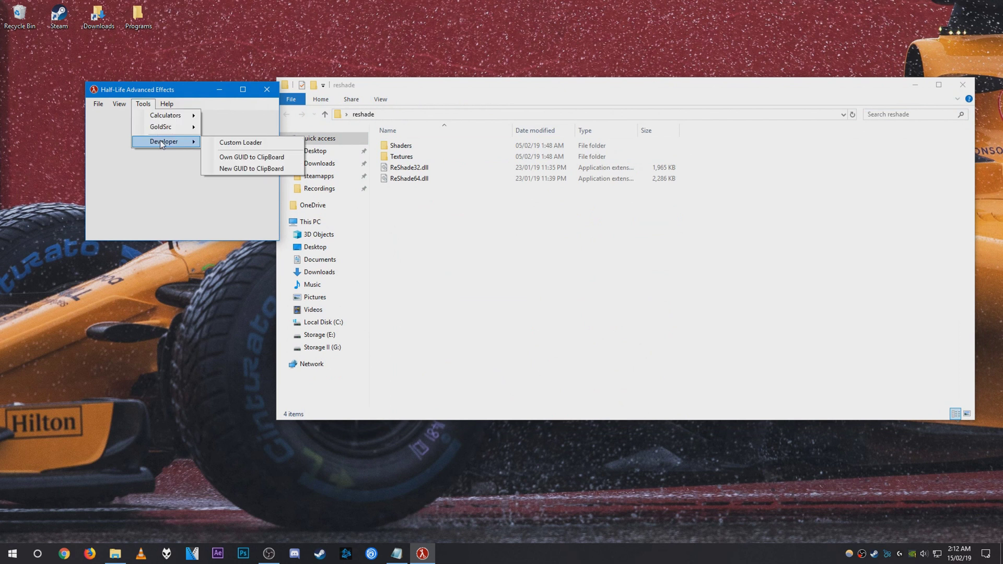
{"action": "left_click", "coordinate": [251, 141]}
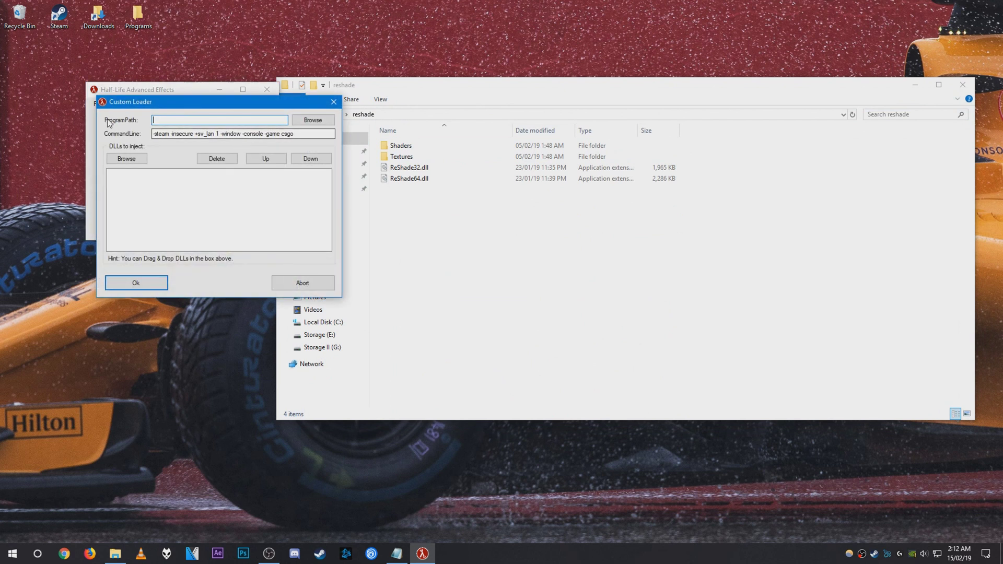
Set the program path to csgo.exe in the Counter-Strike Global Offensive folder and append "-w 1600 -h 900" to the command line.
{"action": "left_click", "coordinate": [312, 121]}
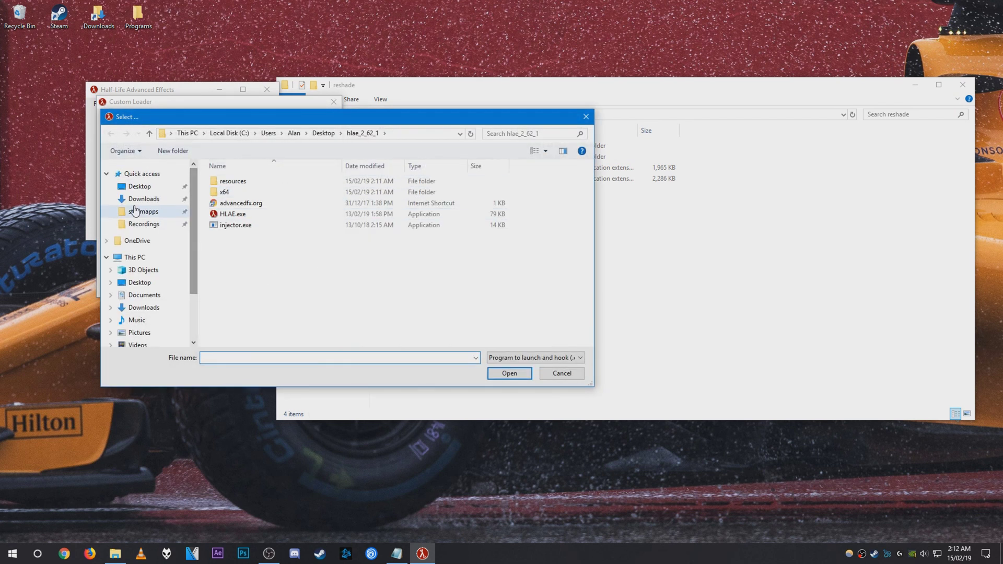
{"action": "left_click", "coordinate": [144, 211]}
{"action": "double_click", "coordinate": [260, 183]}
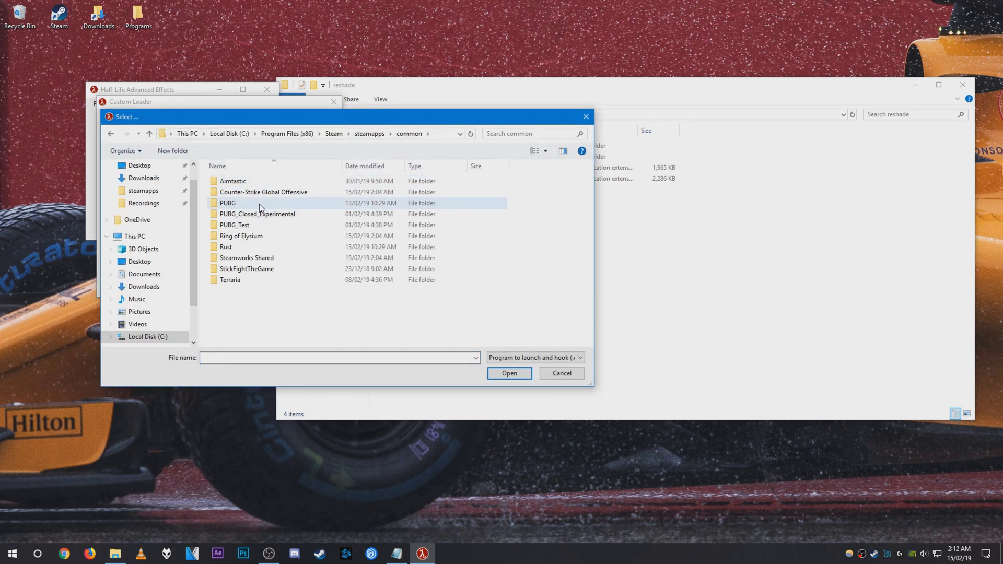
{"action": "double_click", "coordinate": [264, 194]}
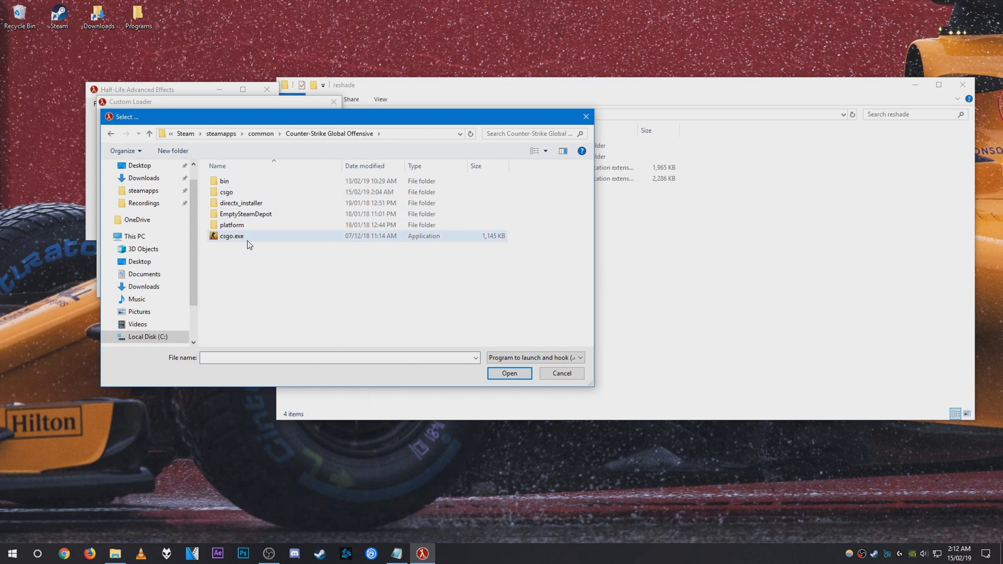
{"action": "left_click", "coordinate": [248, 241]}
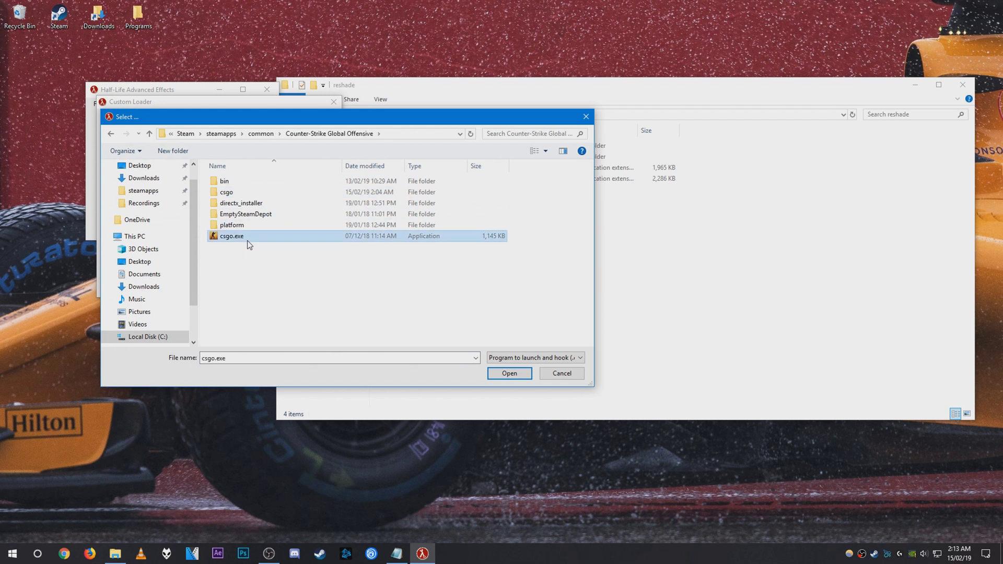
{"action": "left_click", "coordinate": [509, 373]}
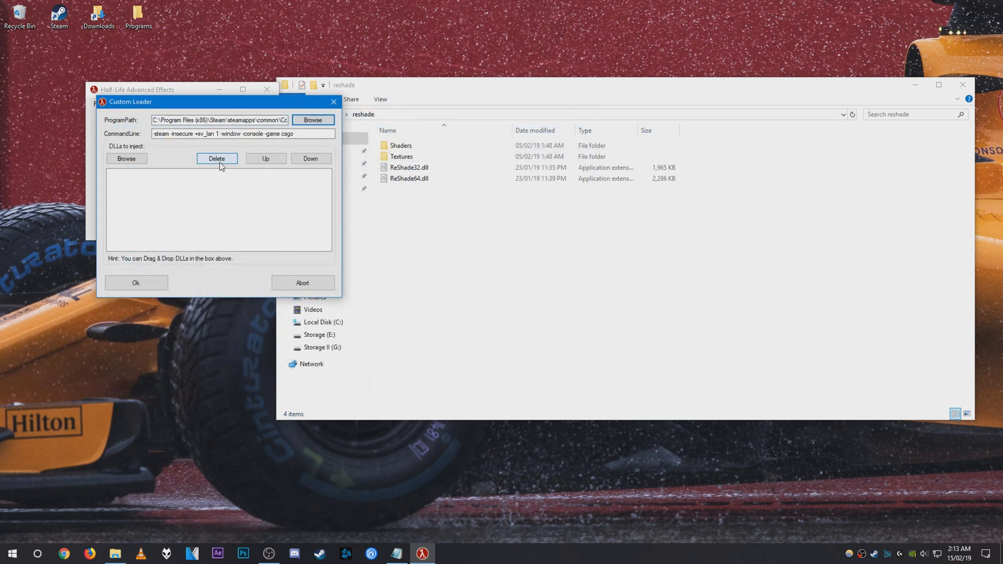
{"action": "left_click", "coordinate": [322, 136]}
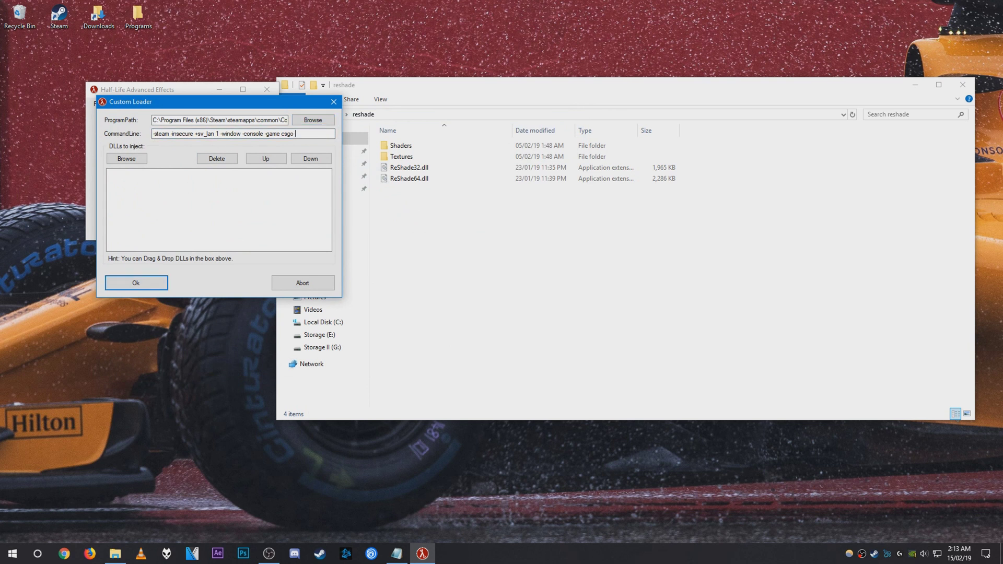
{"action": "type", "text": "-w 1600 -h 900"}
Add AfxHookSource.dll from the hlae_2_62_1 folder and ReShade32.dll from the reshade folder to the DLLs to inject.
{"action": "left_click", "coordinate": [127, 158]}
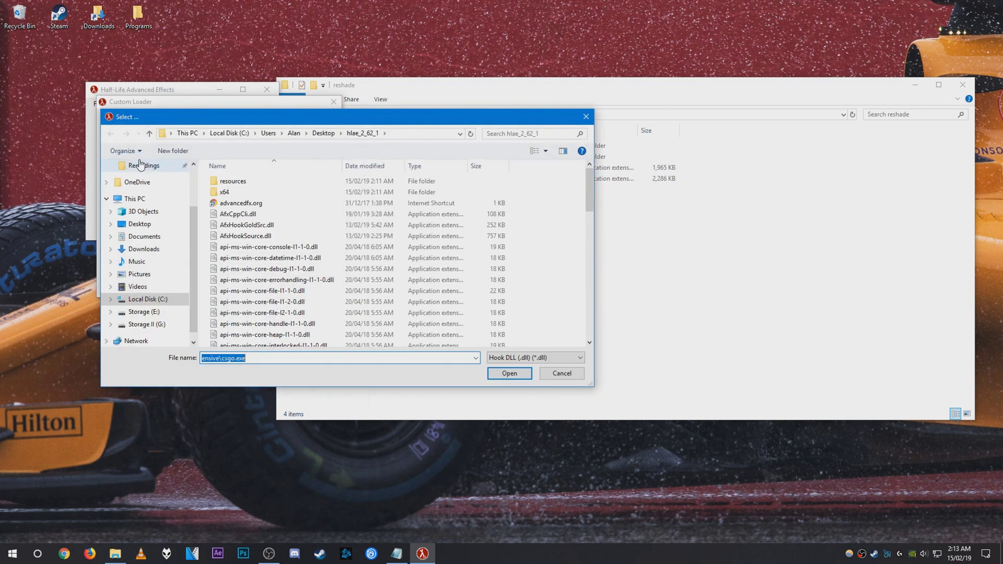
{"action": "left_click", "coordinate": [268, 236]}
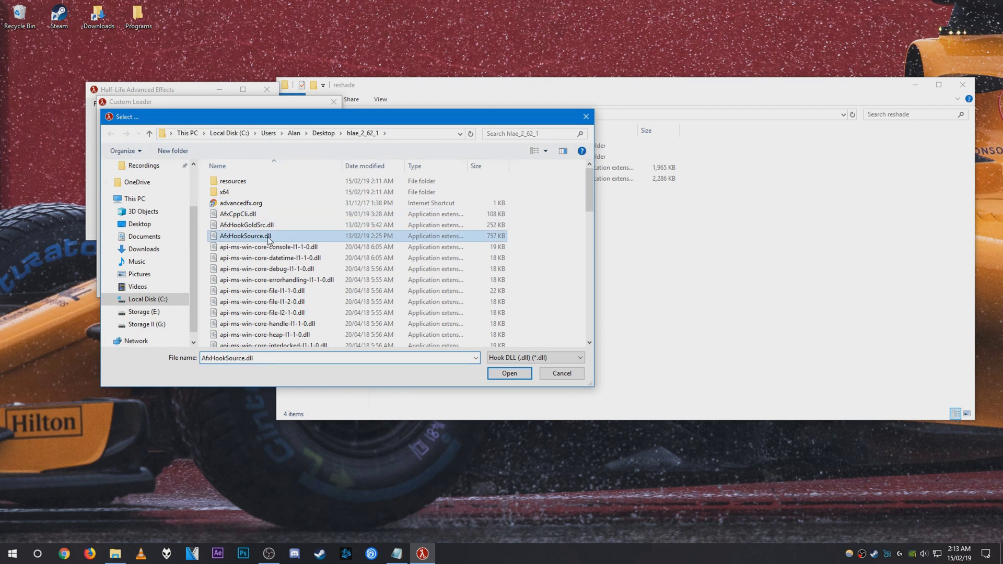
{"action": "double_click", "coordinate": [298, 236]}
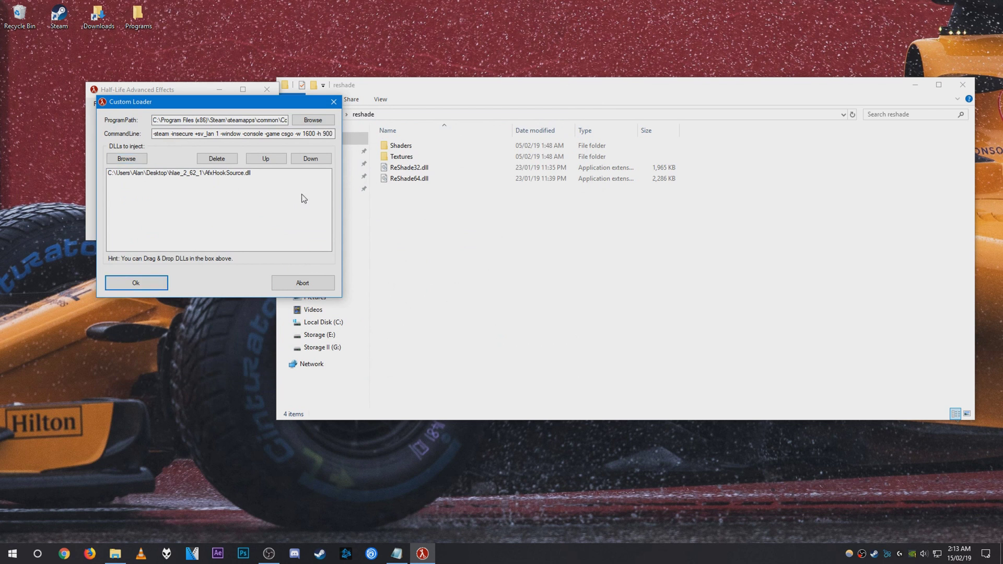
{"action": "left_click", "coordinate": [412, 168]}
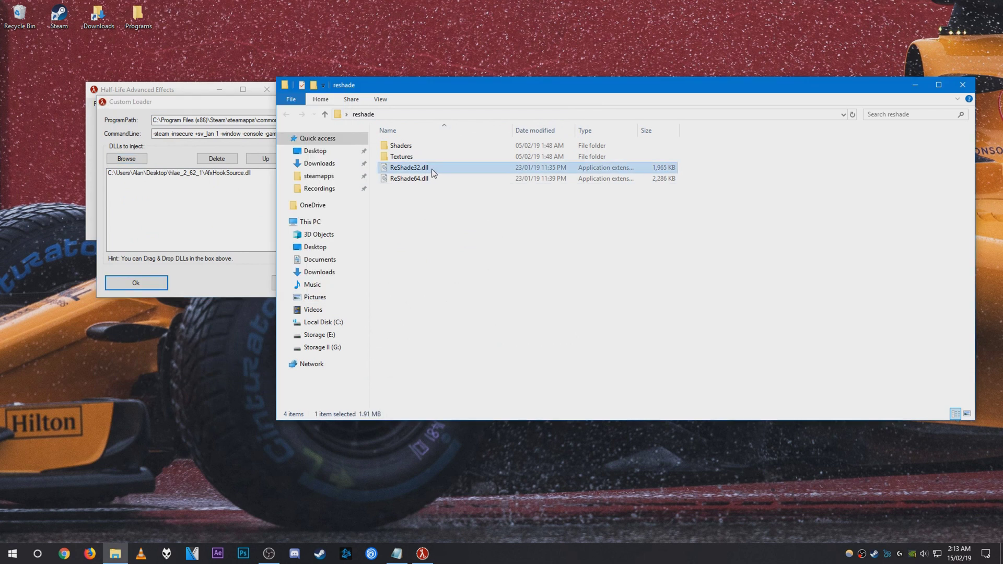
{"action": "left_click_drag", "start_coordinate": [431, 168], "coordinate": [218, 217]}
{"action": "left_click", "coordinate": [251, 257]}
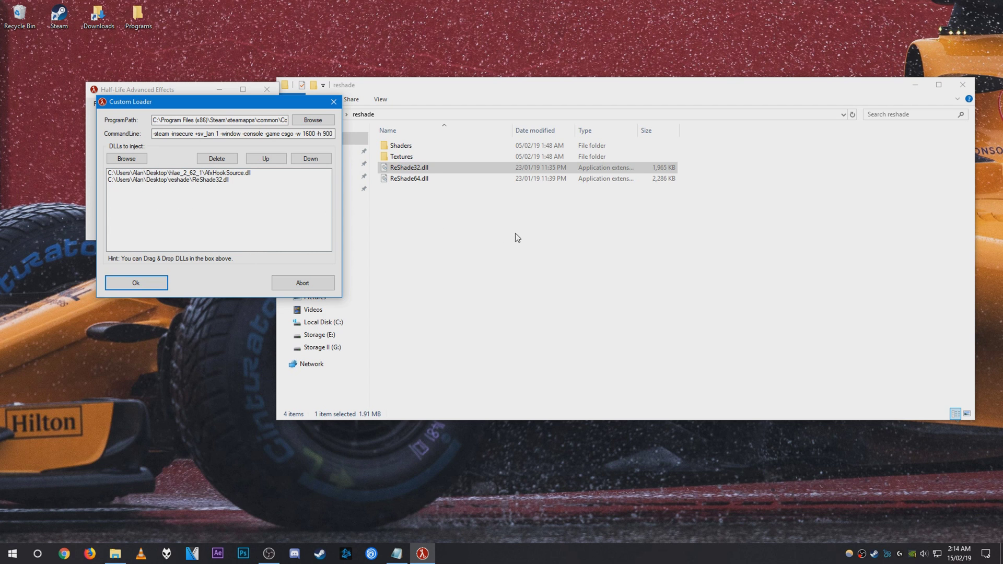
Add d3d9.dll from C:\Windows\System32 to the DLLs to inject, and close the folder window.
{"action": "left_click", "coordinate": [511, 258]}
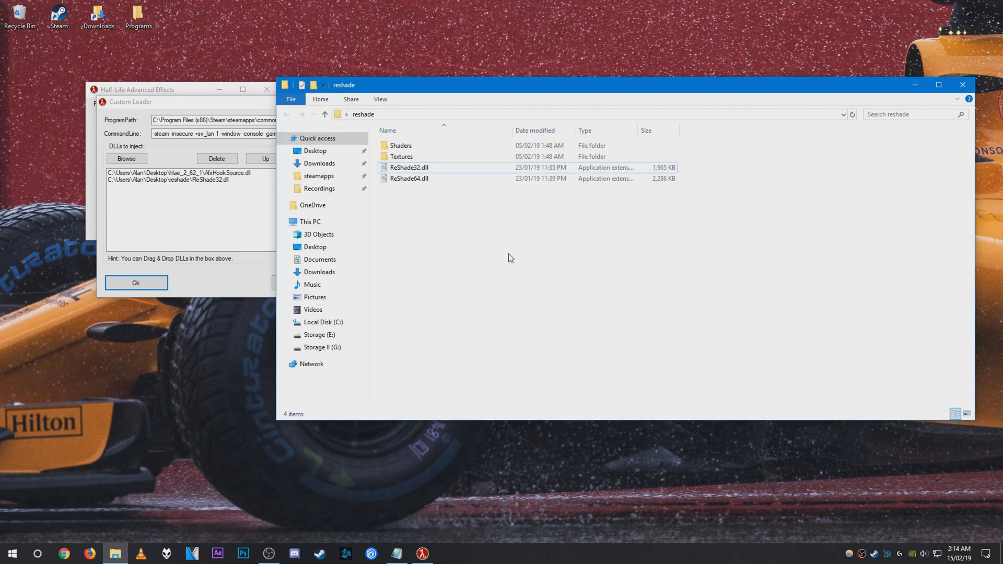
{"action": "left_click", "coordinate": [322, 323]}
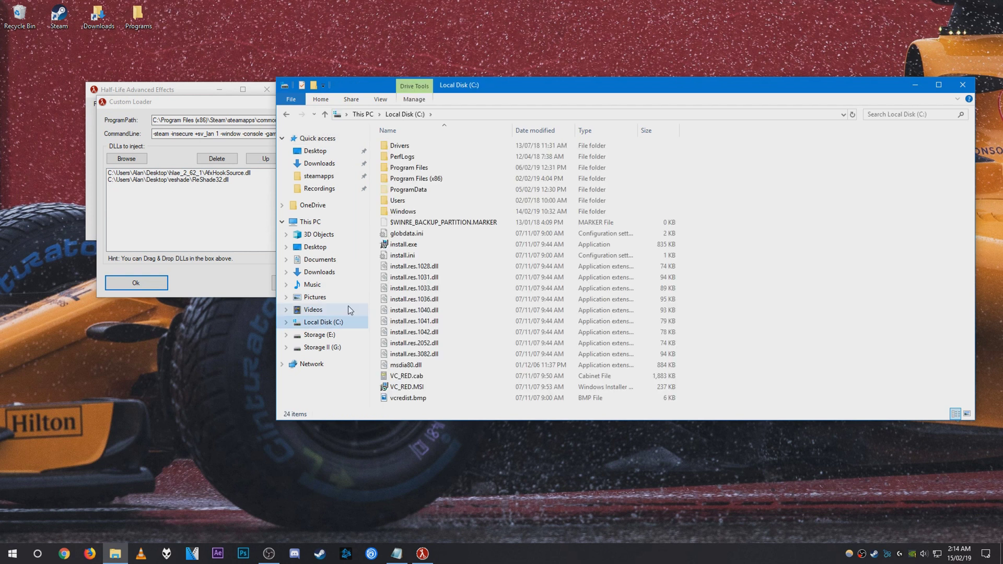
{"action": "double_click", "coordinate": [405, 211]}
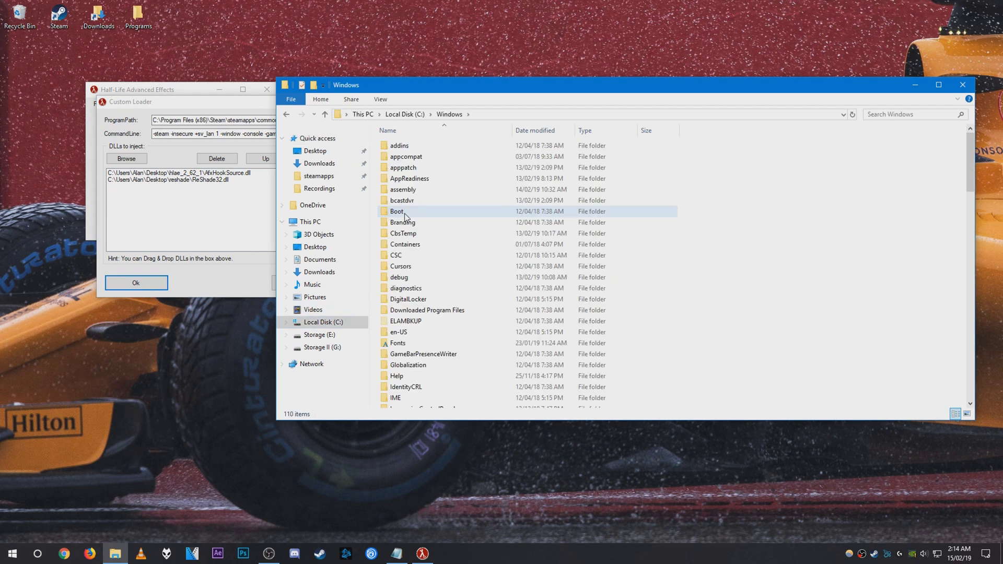
{"action": "key", "text": "s"}
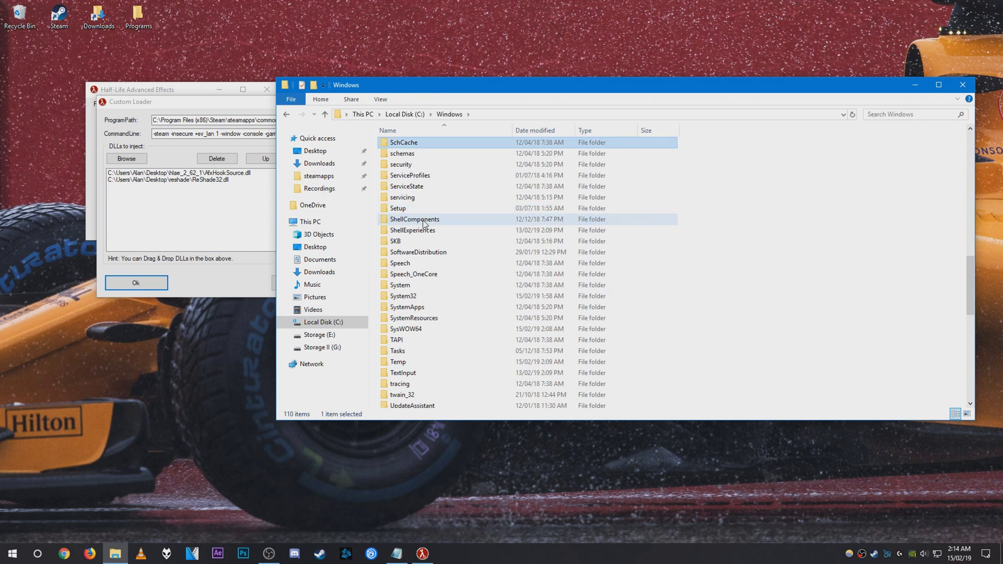
{"action": "double_click", "coordinate": [424, 296]}
{"action": "scroll", "coordinate": [424, 298], "scroll_direction": "down", "scroll_amount": 4}
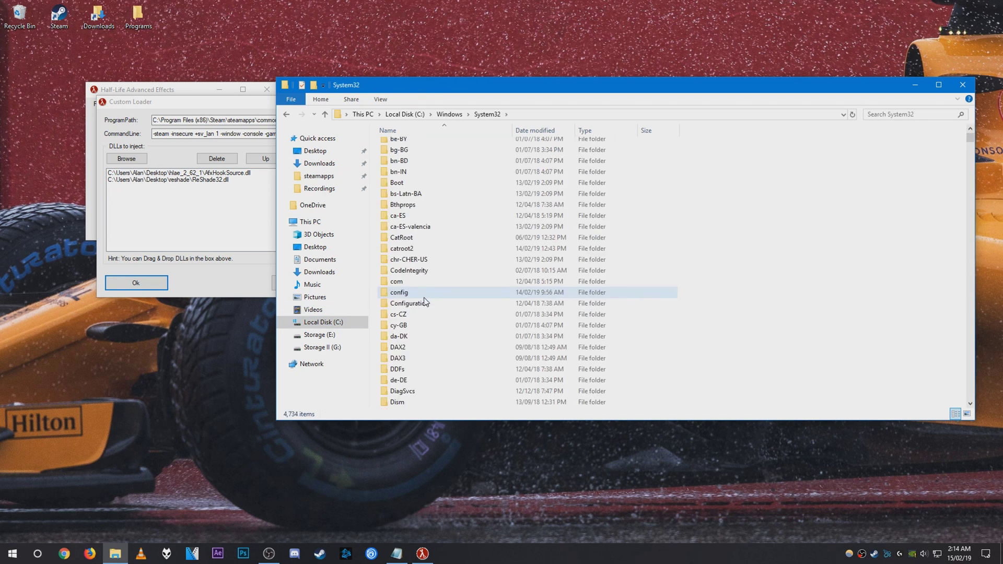
{"action": "left_click", "coordinate": [424, 294]}
{"action": "scroll", "coordinate": [424, 300], "scroll_direction": "down", "scroll_amount": 4}
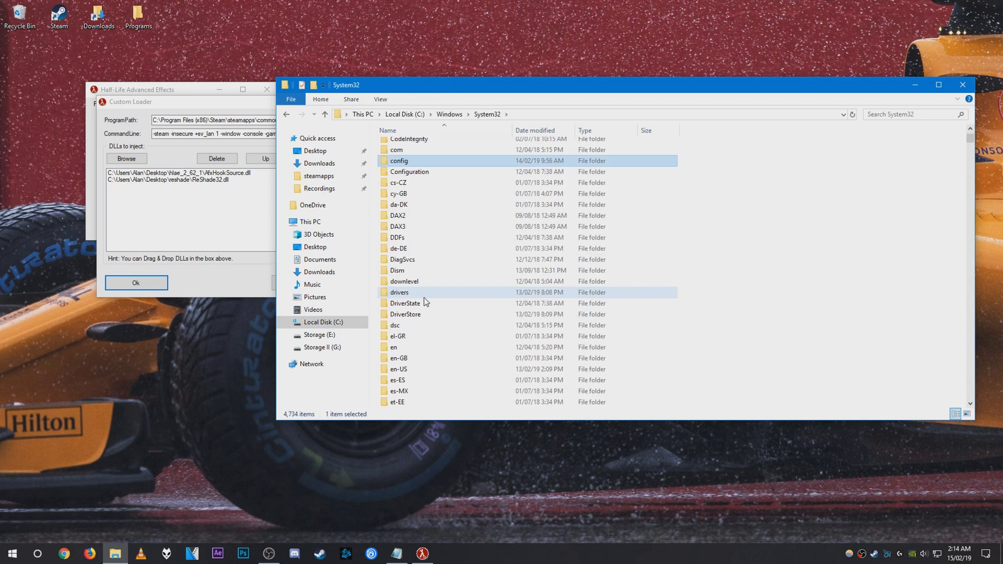
{"action": "left_click", "coordinate": [424, 295]}
{"action": "scroll", "coordinate": [424, 300], "scroll_direction": "down", "scroll_amount": 4}
{"action": "key", "text": "d"}
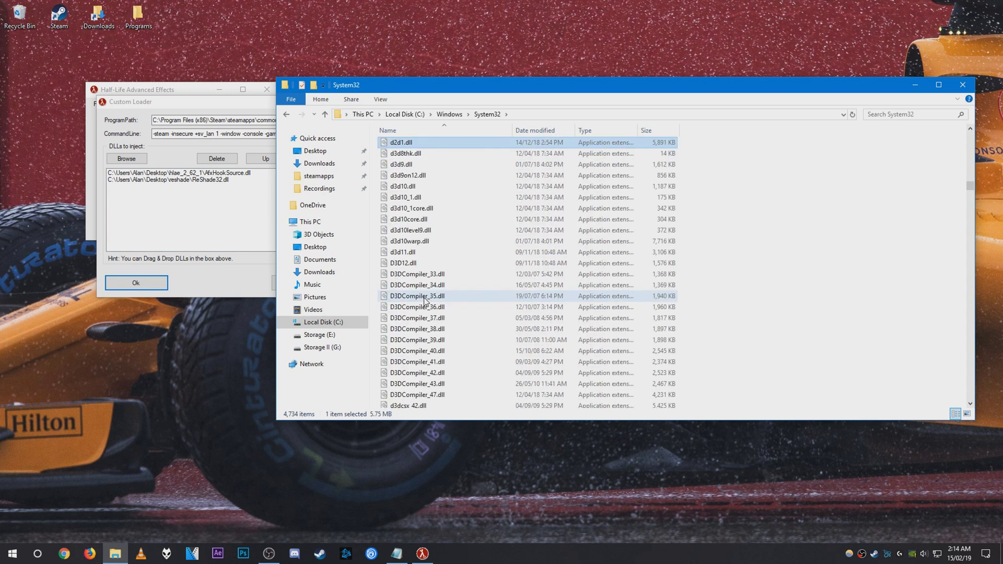
{"action": "left_click", "coordinate": [408, 164]}
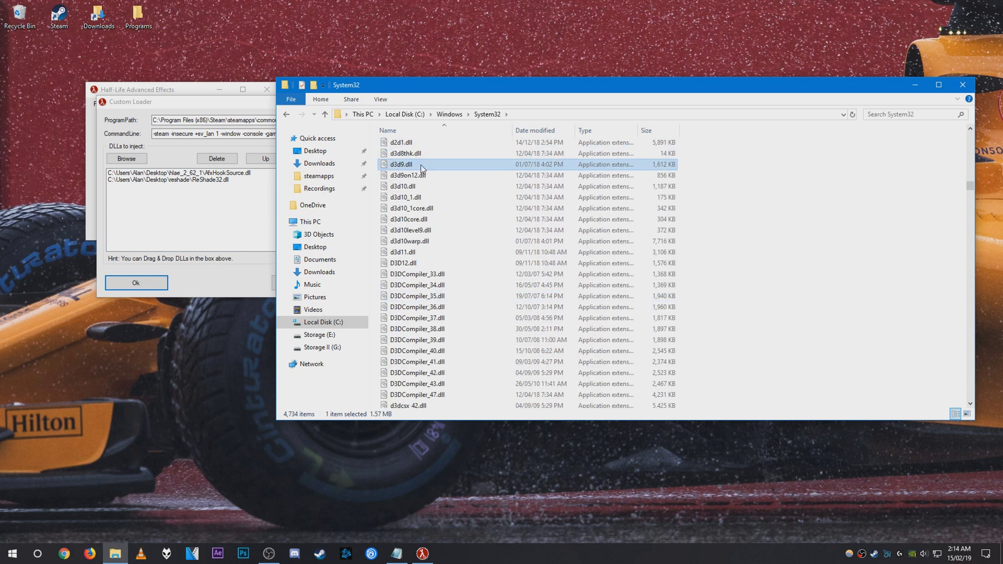
{"action": "left_click_drag", "start_coordinate": [421, 164], "coordinate": [230, 215]}
{"action": "left_click", "coordinate": [964, 84]}
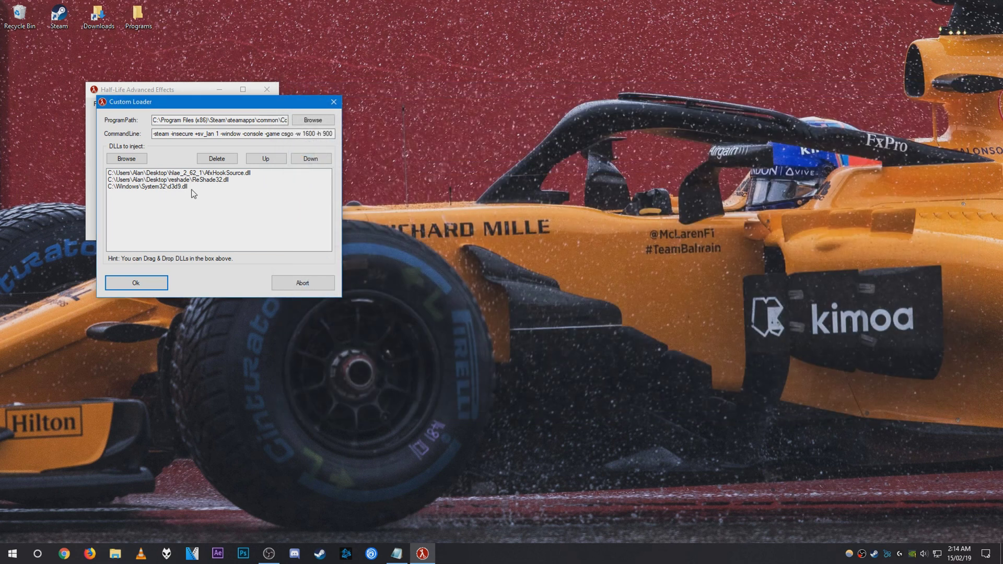
Remove d3d9.dll from the list of DLLs to inject.
{"action": "left_click", "coordinate": [191, 187]}
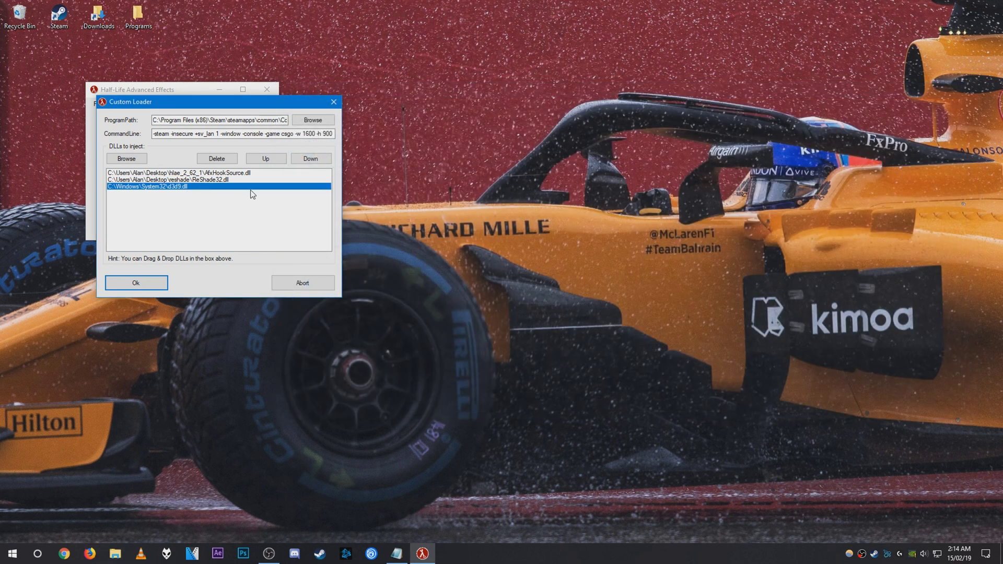
{"action": "left_click", "coordinate": [223, 162]}
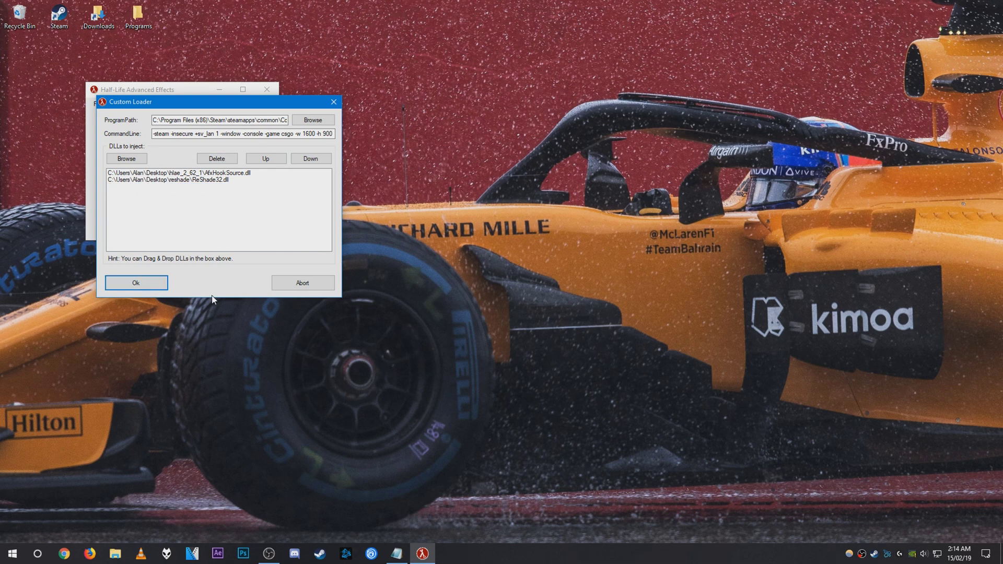
Launch CS:GO from the Custom Loader, hide the developer console and dismiss the Valve Anti-Cheat notice.
{"action": "left_click", "coordinate": [154, 283]}
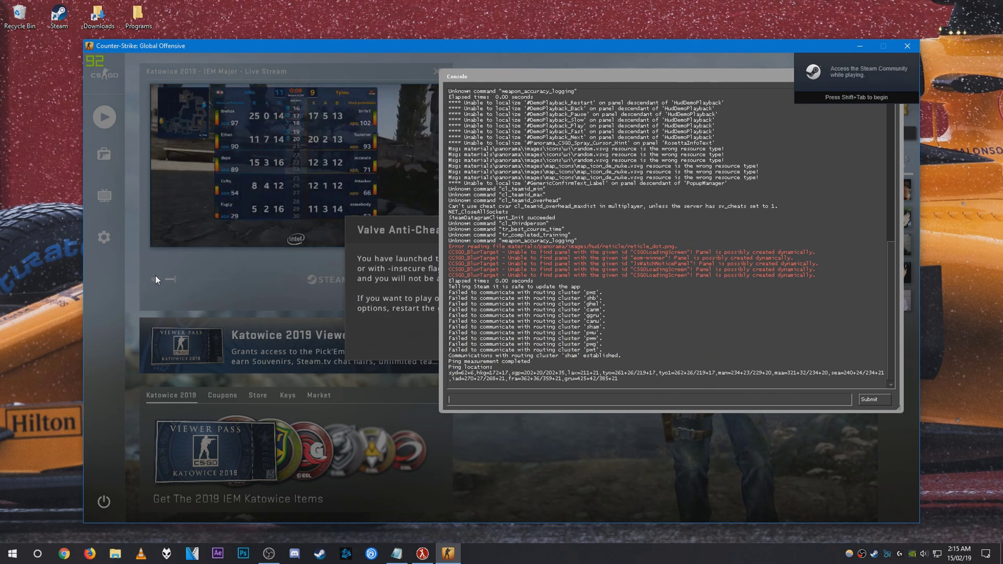
{"action": "key", "text": "grave"}
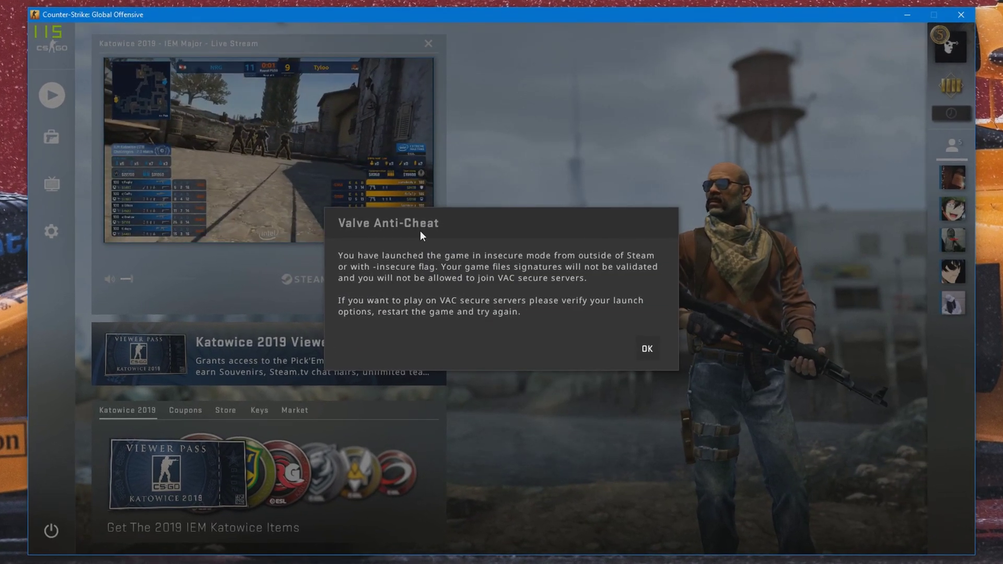
{"action": "left_click", "coordinate": [647, 349]}
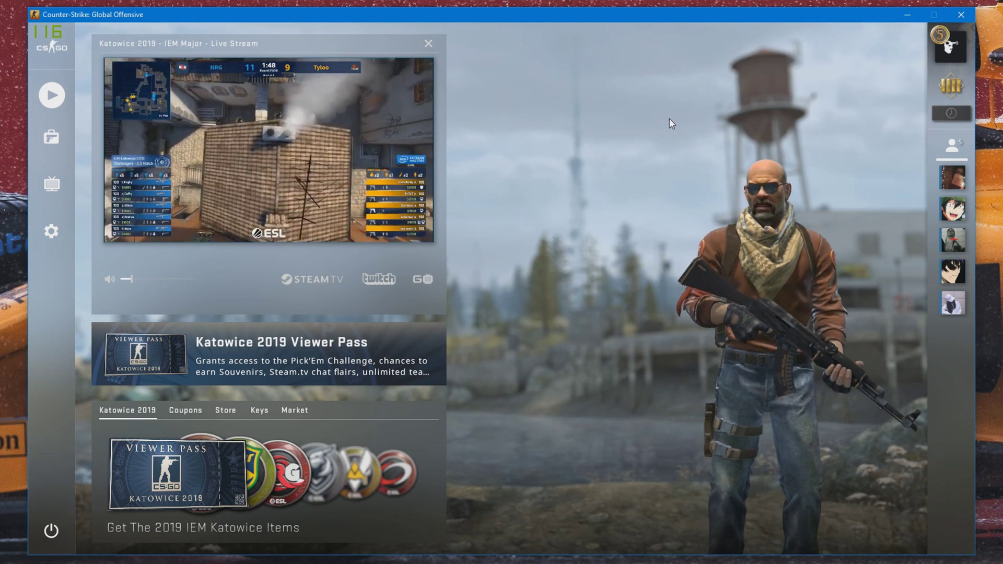
Open the ReShade overlay and go through its introductory tutorial to the list of variables.
{"action": "key", "text": "Home"}
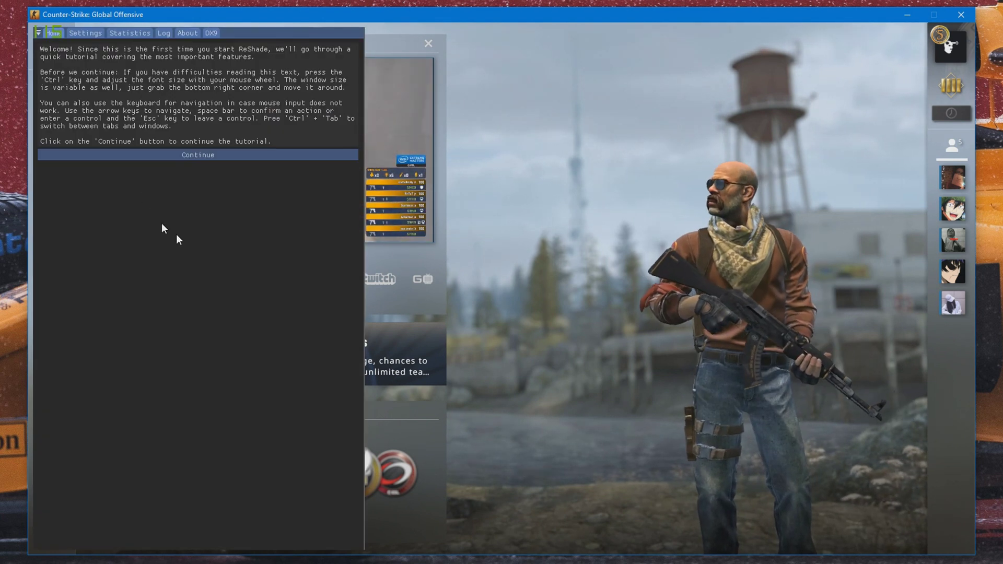
{"action": "left_click", "coordinate": [177, 154]}
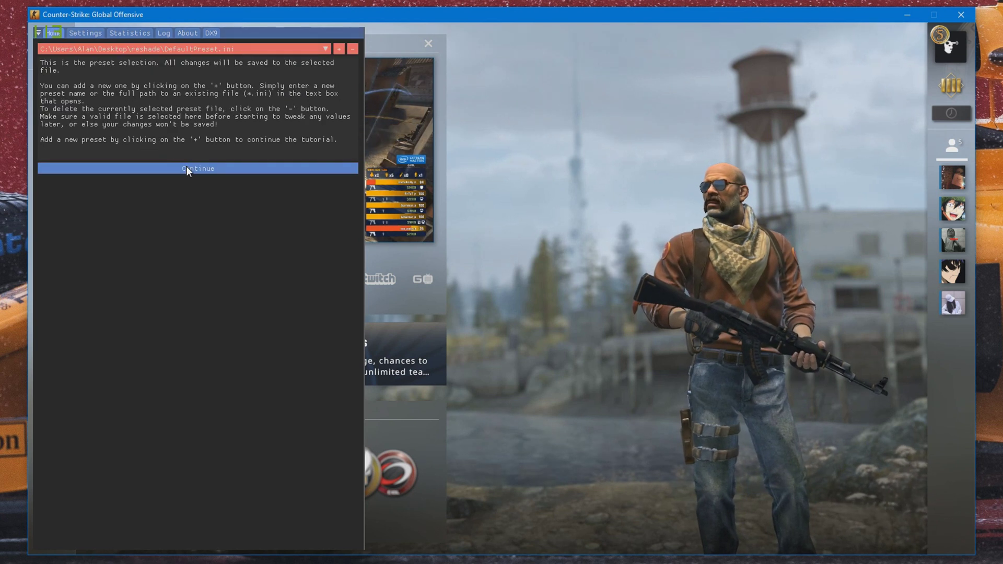
{"action": "left_click", "coordinate": [199, 168]}
{"action": "left_click", "coordinate": [191, 480]}
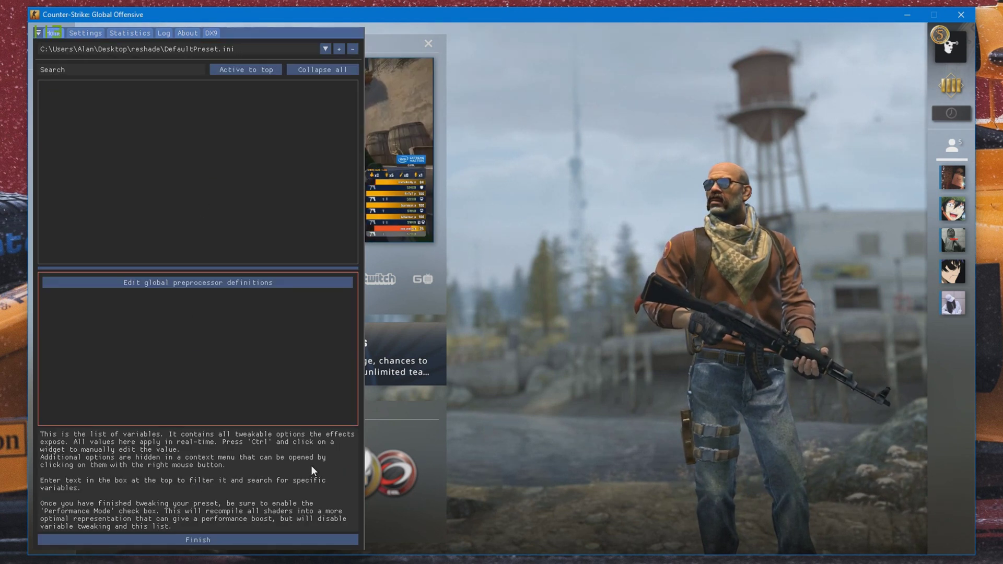
Set ReShade's overlay key to F11 in its general settings.
{"action": "left_click", "coordinate": [87, 34]}
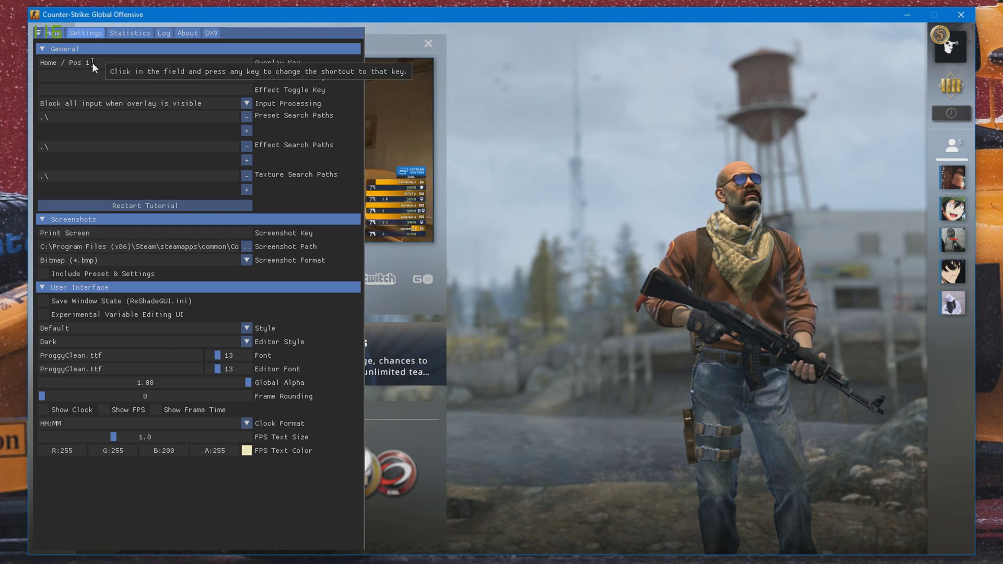
{"action": "left_click", "coordinate": [56, 64]}
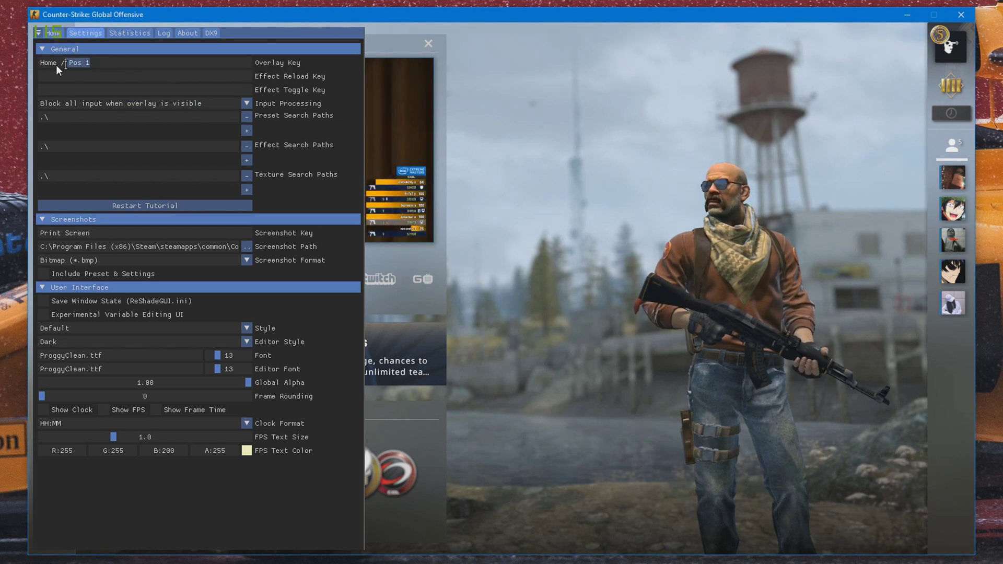
{"action": "left_click_drag", "start_coordinate": [149, 62], "coordinate": [3, 62]}
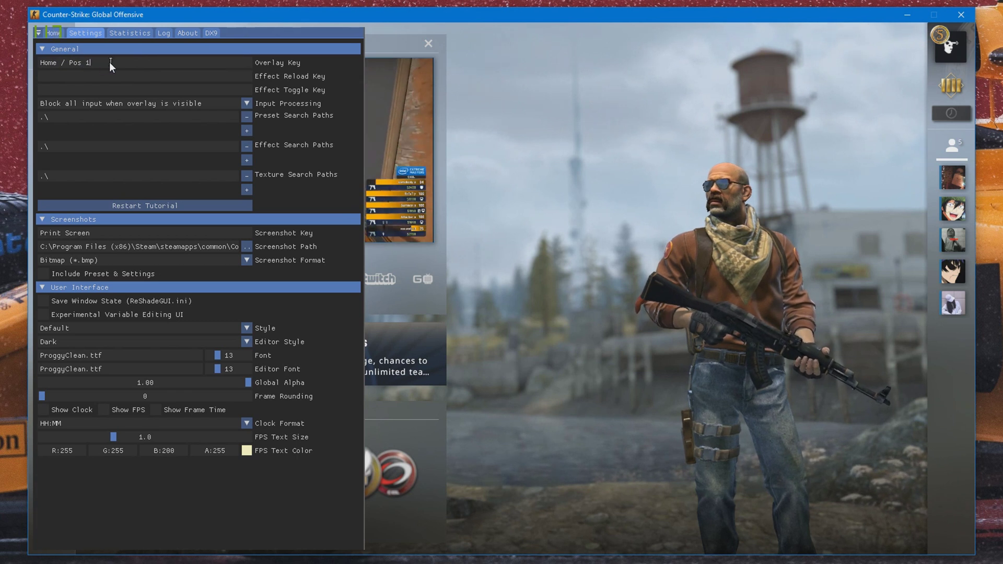
{"action": "key", "text": "F11"}
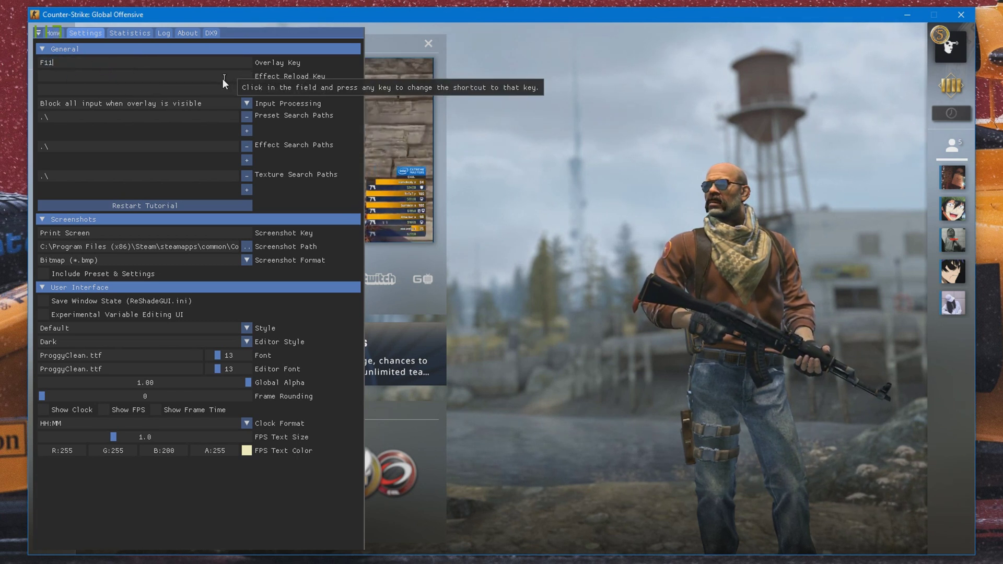
Set ReShade's effect toggle key to F12 and its screenshot key to F7.
{"action": "left_click", "coordinate": [103, 90]}
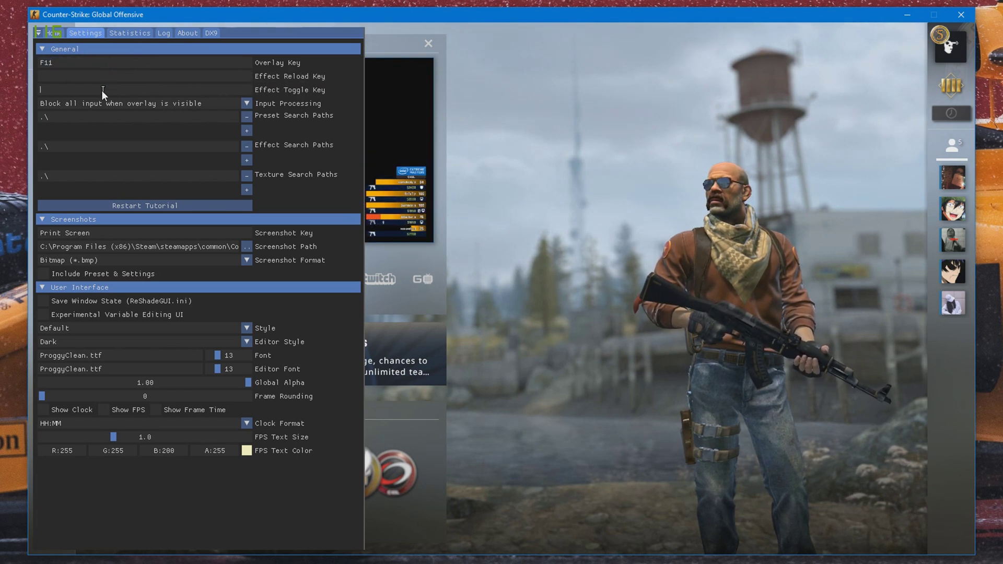
{"action": "key", "text": "F12"}
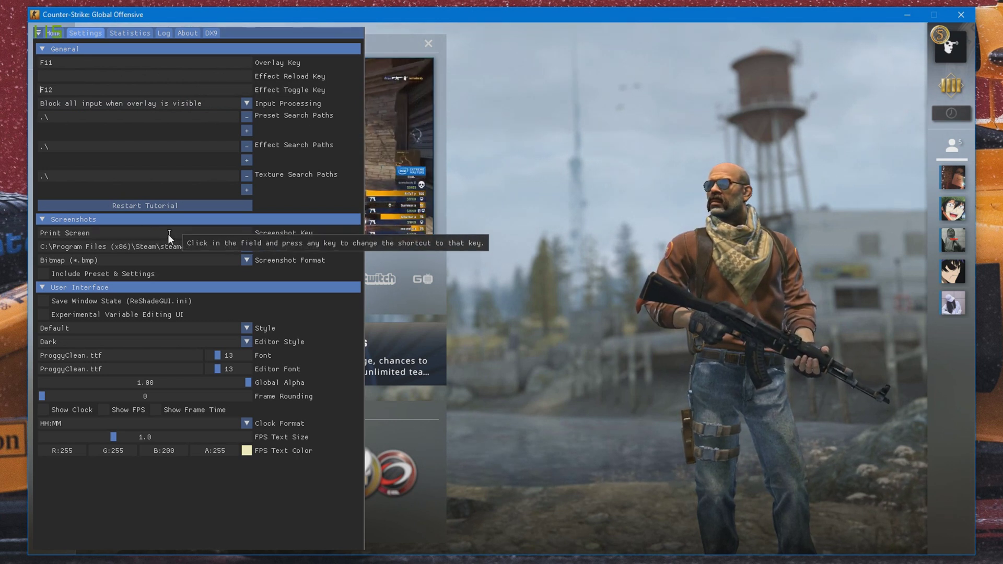
{"action": "left_click", "coordinate": [112, 236]}
{"action": "key", "text": "F7"}
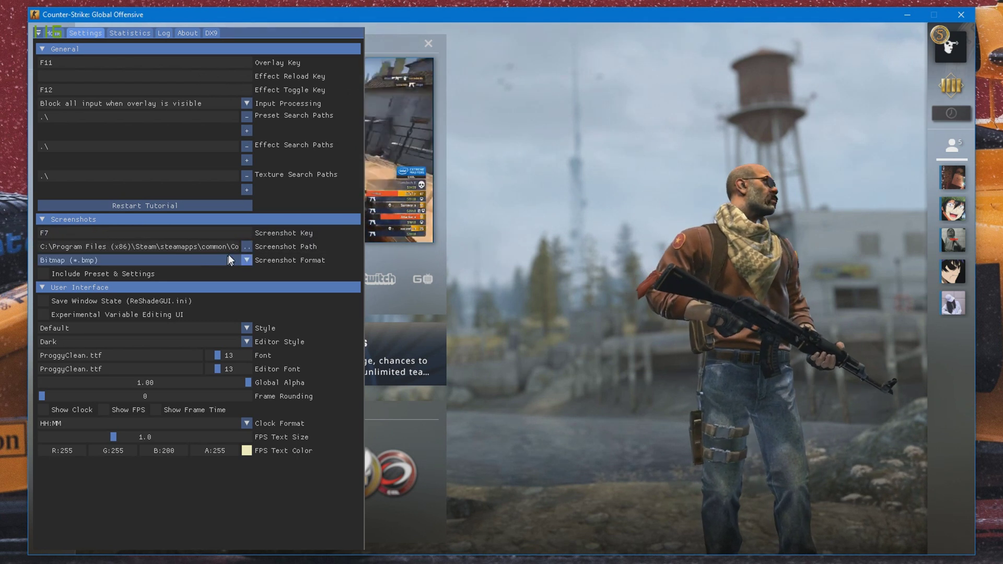
{"action": "left_click", "coordinate": [233, 249]}
{"action": "left_click", "coordinate": [247, 247]}
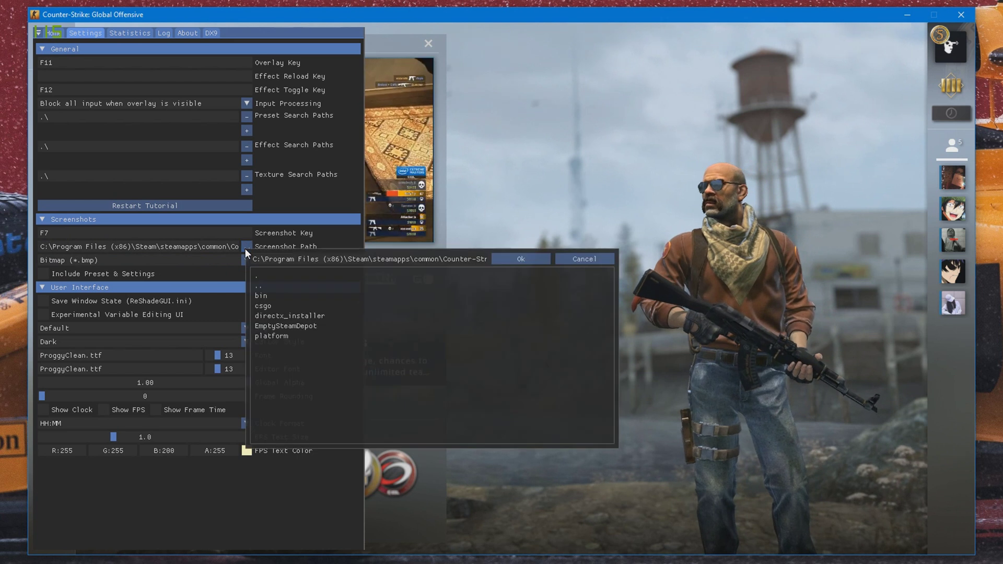
{"action": "left_click", "coordinate": [279, 285]}
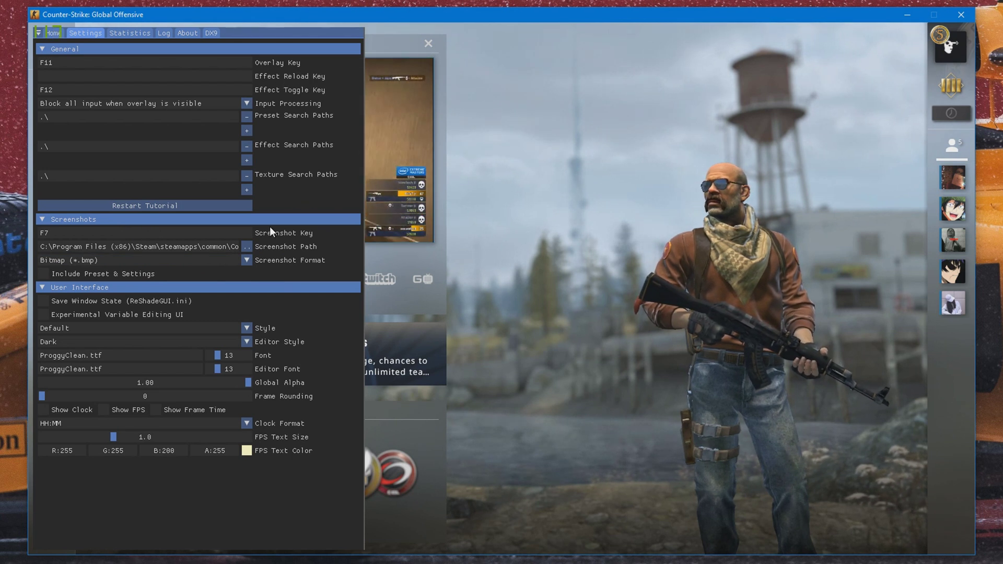
Close the ReShade overlay and open the game's advanced video settings.
{"action": "left_click", "coordinate": [54, 33]}
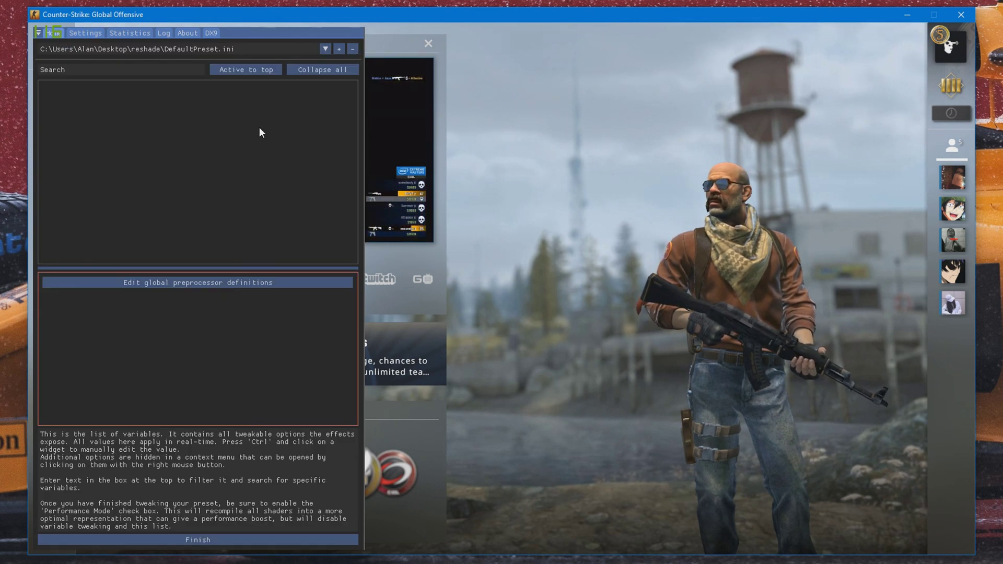
{"action": "key", "text": "Home"}
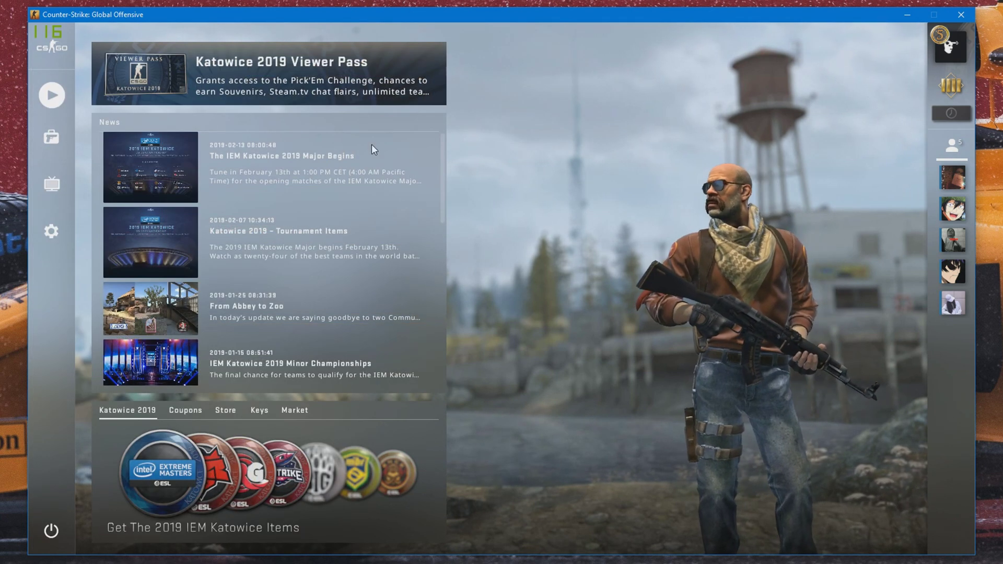
{"action": "left_click", "coordinate": [61, 236]}
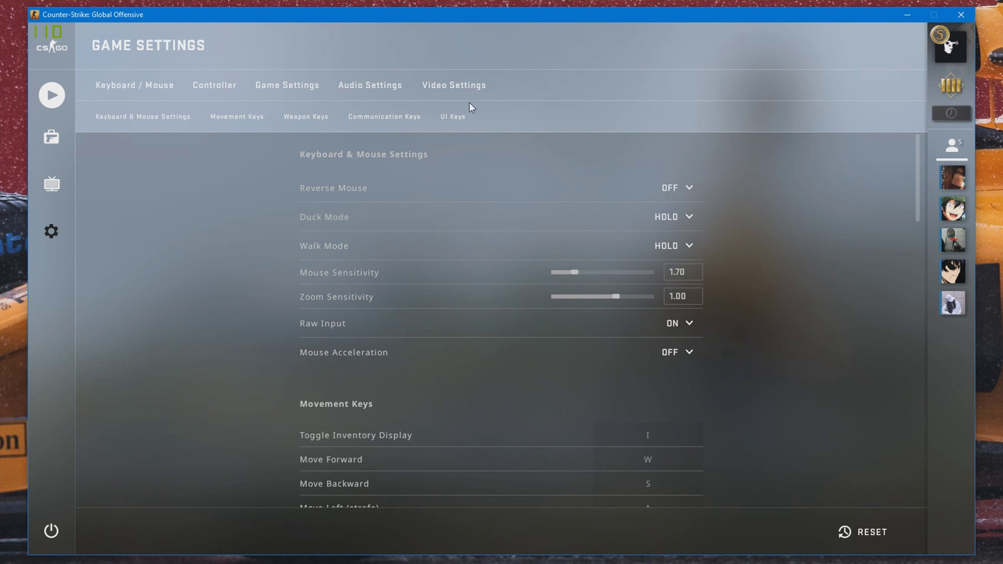
{"action": "left_click", "coordinate": [466, 89]}
{"action": "scroll", "coordinate": [822, 296], "scroll_direction": "down", "scroll_amount": 4}
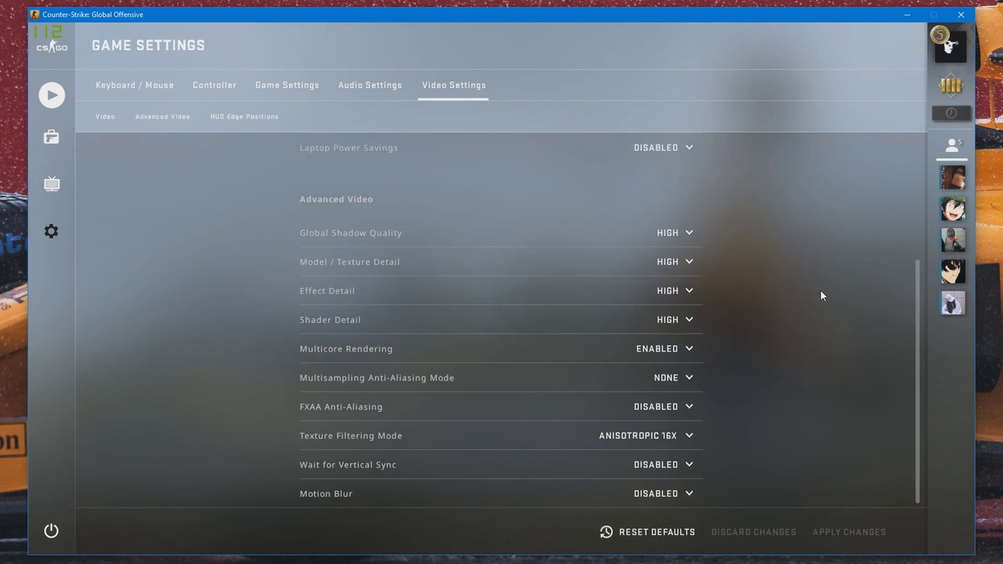
Set Multisampling Anti-Aliasing Mode to None and FXAA Anti-Aliasing to Disabled, and leave the game settings.
{"action": "mouse_move", "coordinate": [348, 364]}
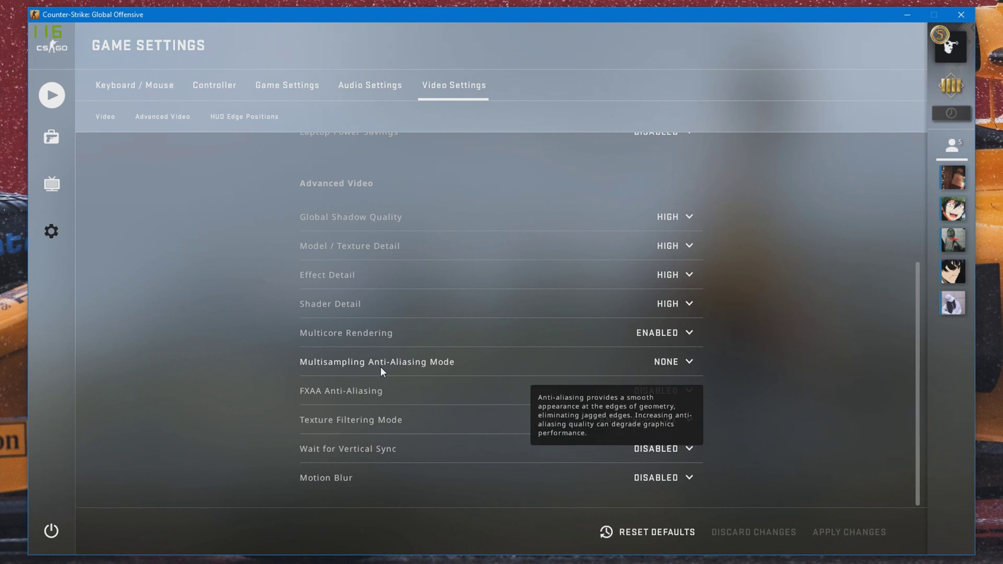
{"action": "left_click", "coordinate": [682, 368]}
{"action": "left_click", "coordinate": [682, 393]}
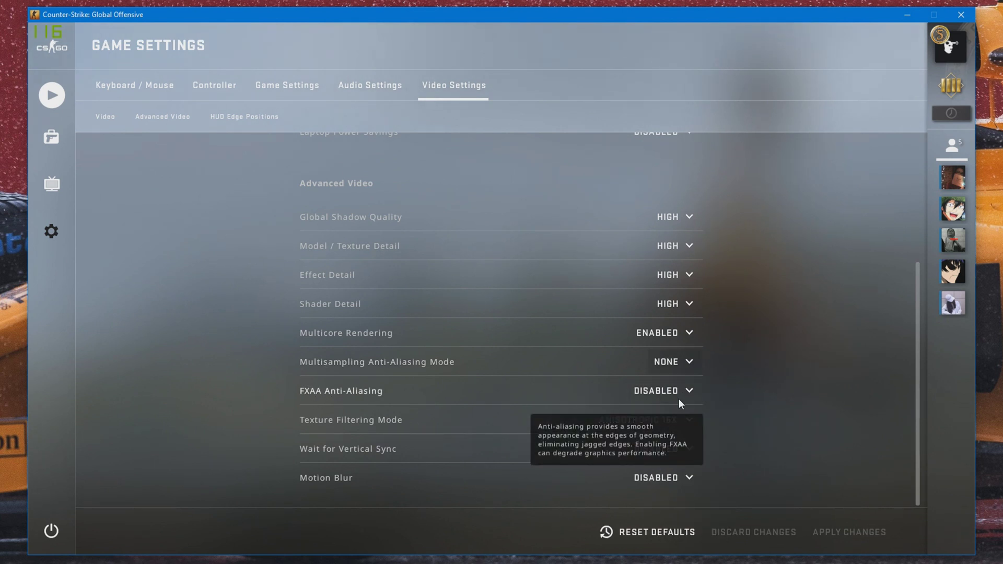
{"action": "left_click", "coordinate": [681, 400]}
{"action": "left_click", "coordinate": [666, 418]}
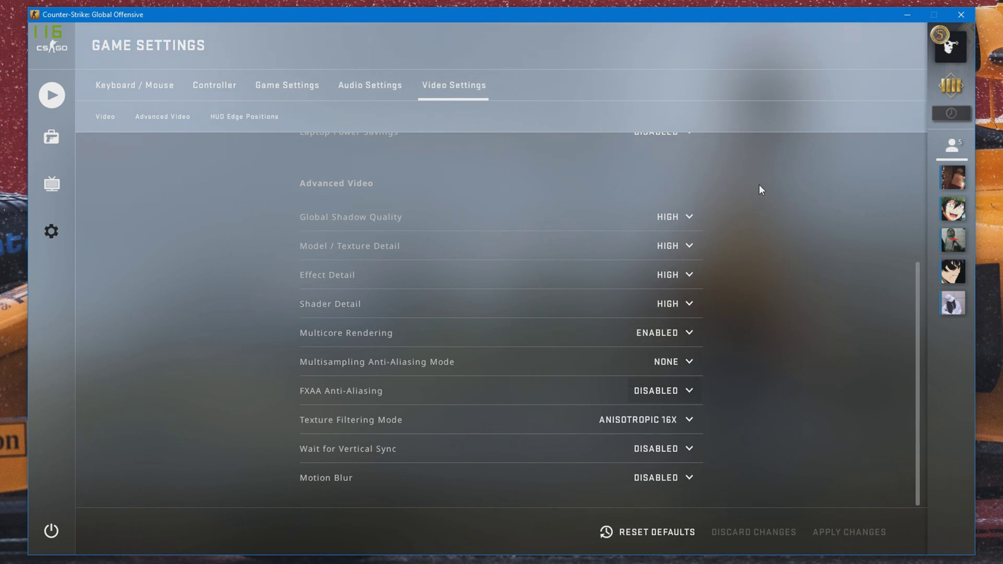
{"action": "key", "text": "Escape"}
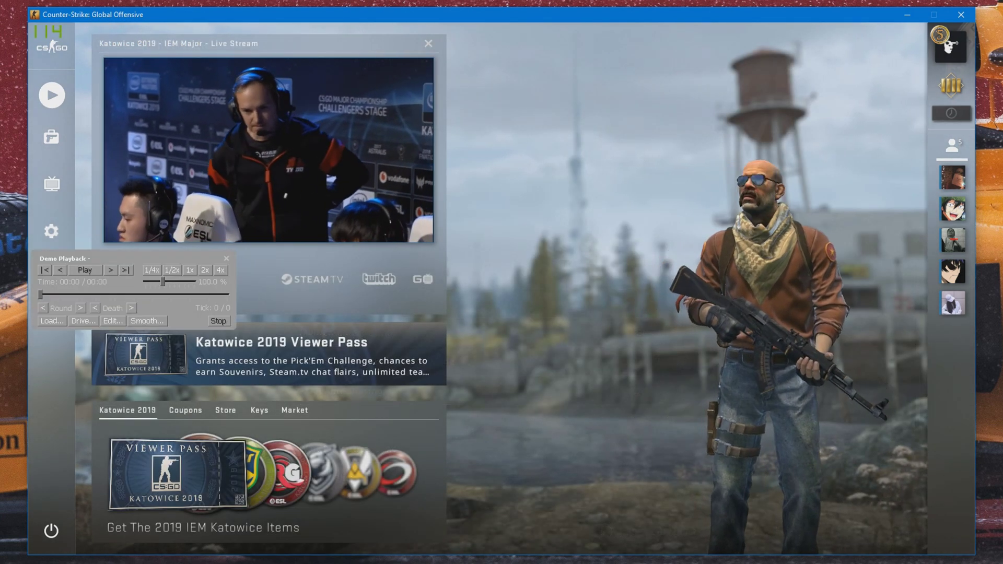
Load the demo valcon_cbble_p2000_5k_178300.dem from the folder E:\CSGO Edit Clips\1. Demos.
{"action": "left_click_drag", "start_coordinate": [120, 262], "coordinate": [127, 269]}
{"action": "left_click", "coordinate": [67, 328]}
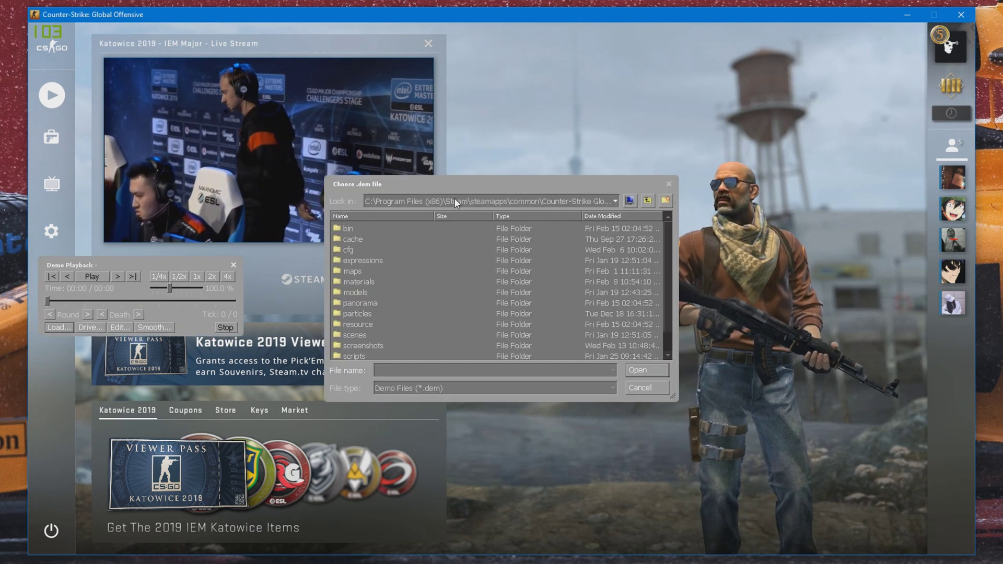
{"action": "left_click", "coordinate": [454, 201]}
{"action": "left_click", "coordinate": [400, 225]}
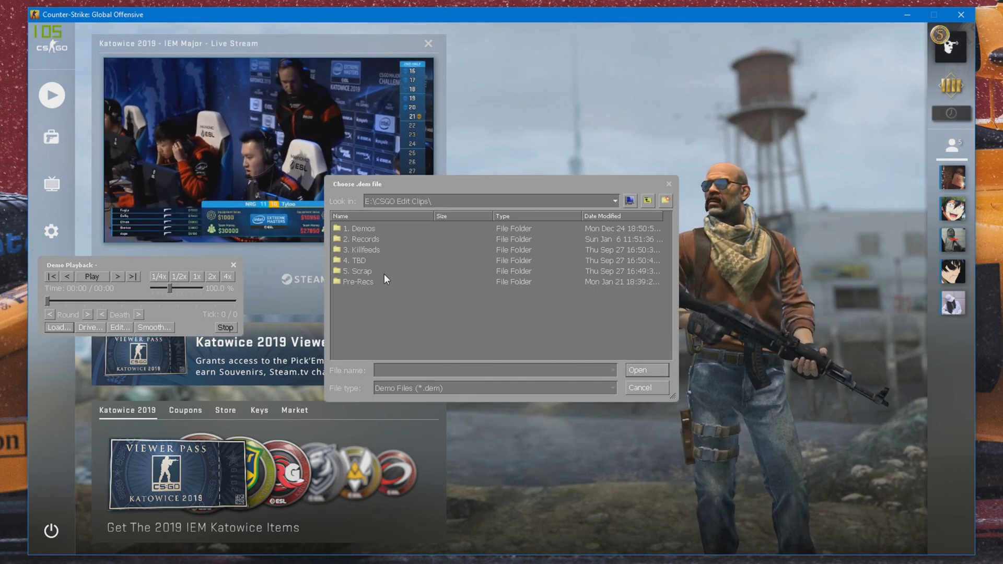
{"action": "double_click", "coordinate": [375, 229]}
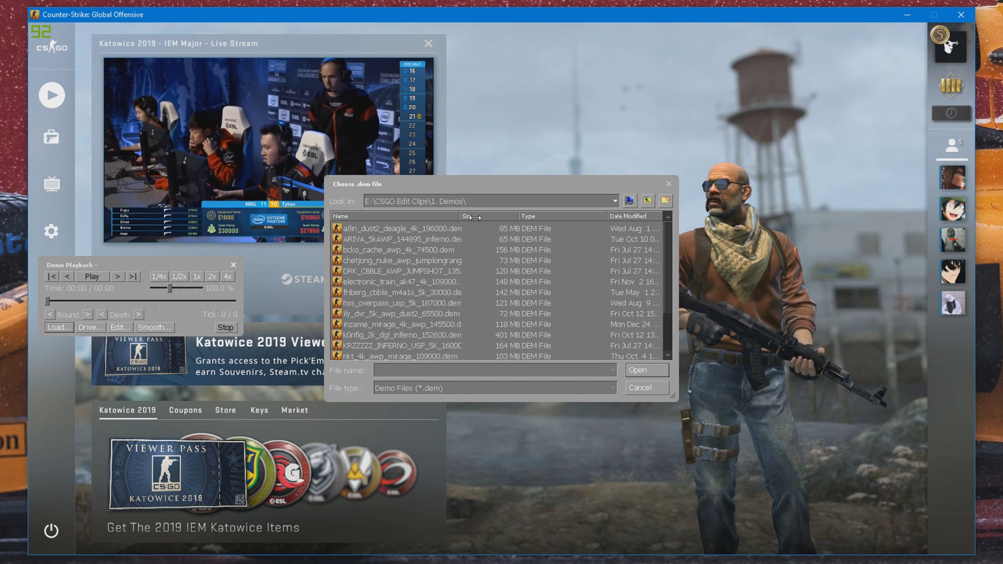
{"action": "left_click_drag", "start_coordinate": [473, 217], "coordinate": [510, 217]}
{"action": "scroll", "coordinate": [431, 302], "scroll_direction": "down", "scroll_amount": 2}
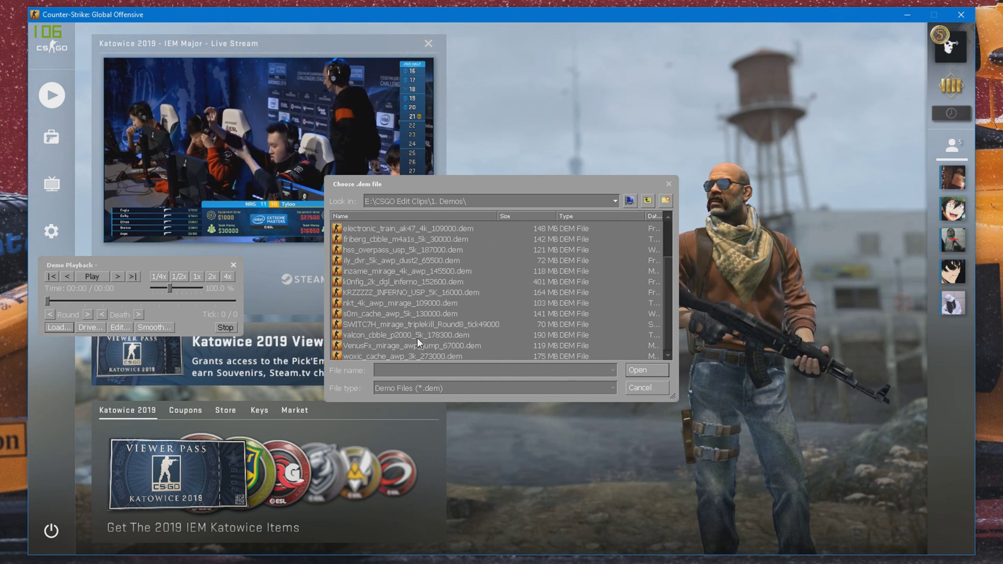
{"action": "left_click", "coordinate": [417, 338]}
{"action": "left_click", "coordinate": [463, 371]}
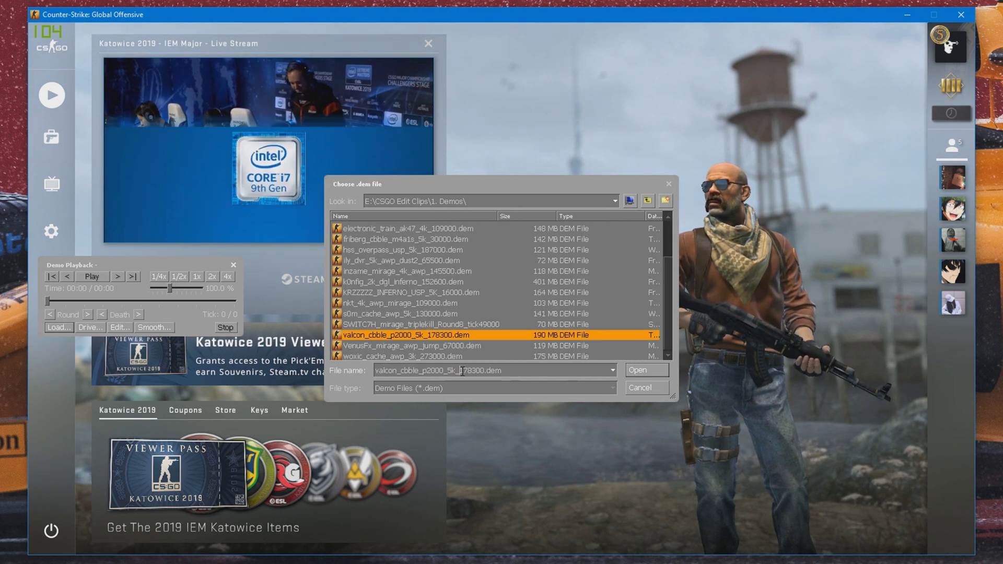
{"action": "left_click", "coordinate": [651, 370]}
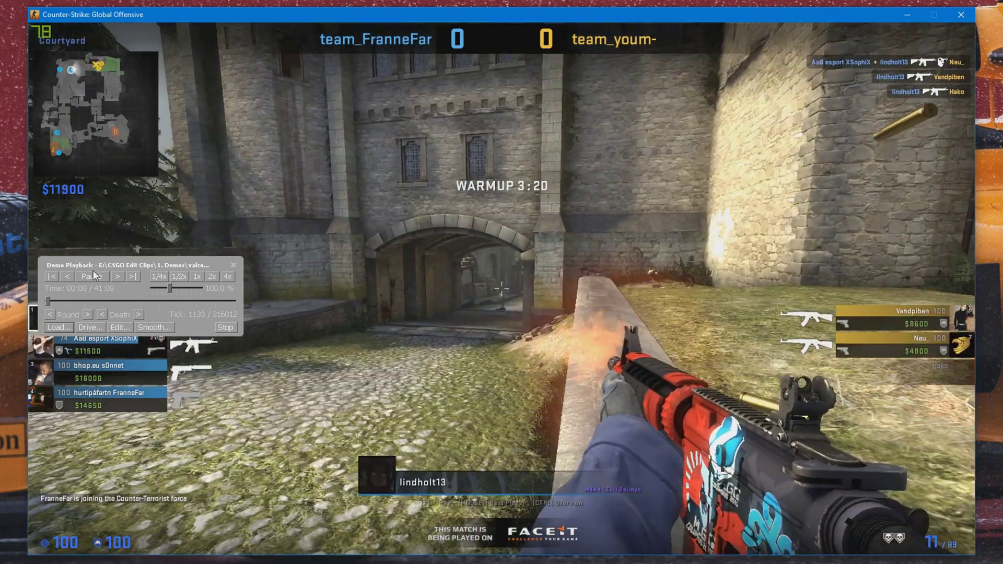
Pause the demo, skip to the next round and close the demo playback controls.
{"action": "left_click", "coordinate": [91, 276]}
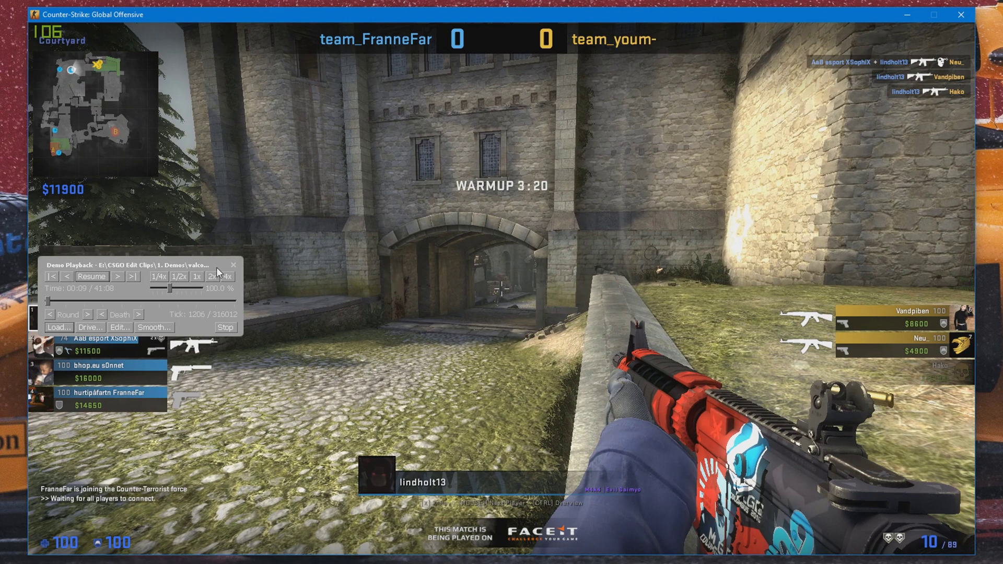
{"action": "left_click", "coordinate": [91, 314]}
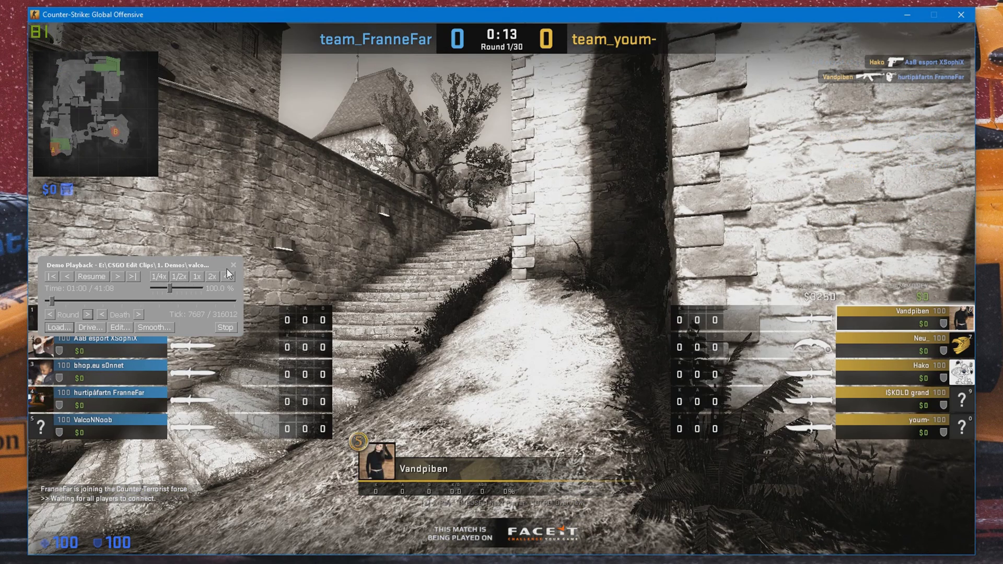
{"action": "left_click", "coordinate": [233, 265]}
Jump the demo to tick 178300 with demo_gototick and toggle its playback from the demoui controls.
{"action": "key", "text": "grave"}
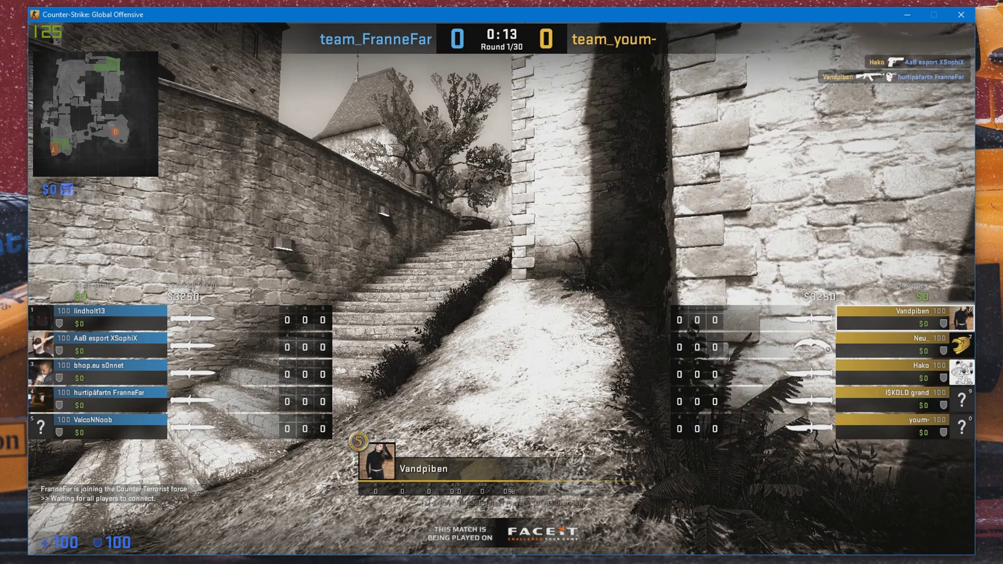
{"action": "type", "text": "demo_gototick 178300"}
{"action": "key", "text": "Return"}
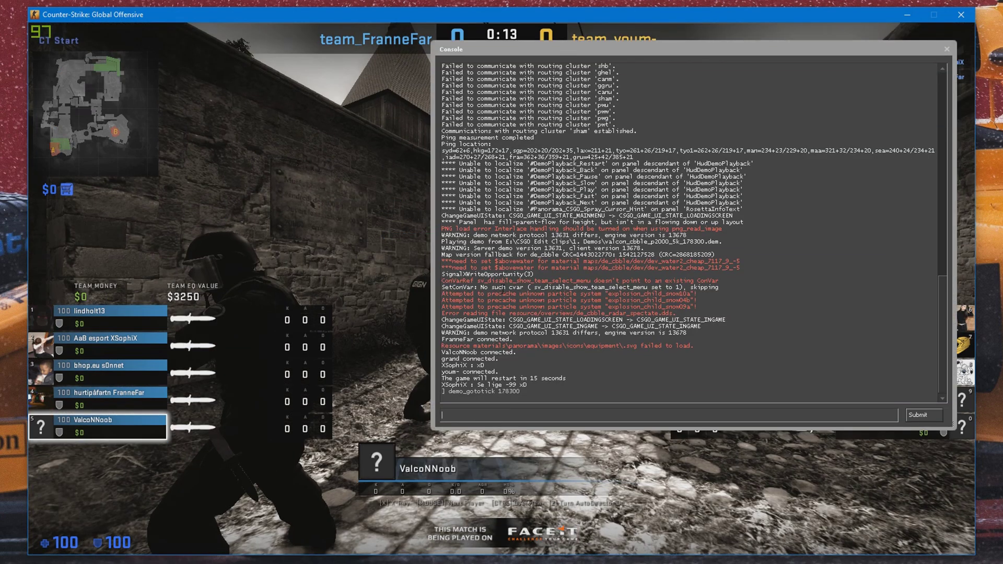
{"action": "type", "text": "demoui"}
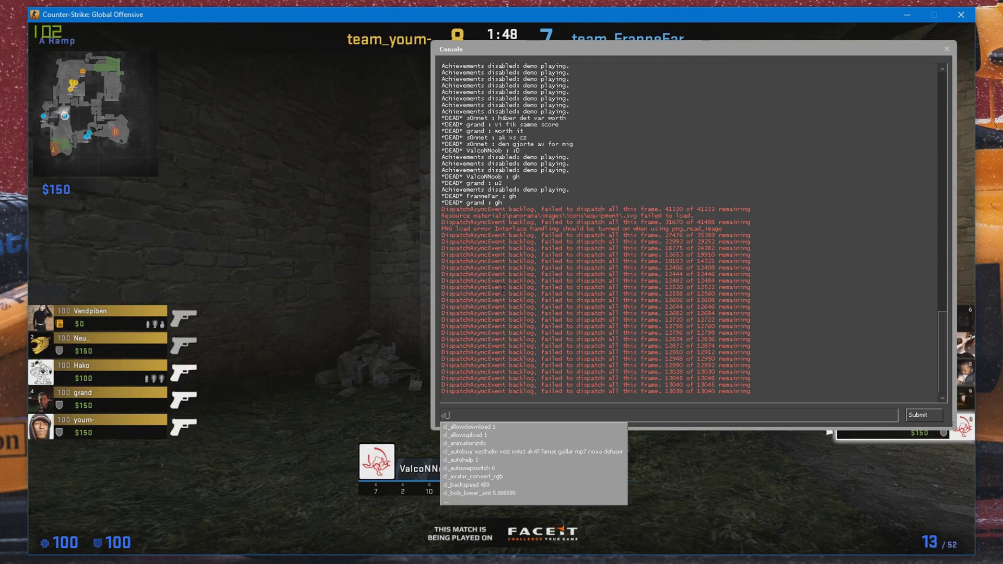
{"action": "key", "text": "Return"}
{"action": "left_click", "coordinate": [96, 278]}
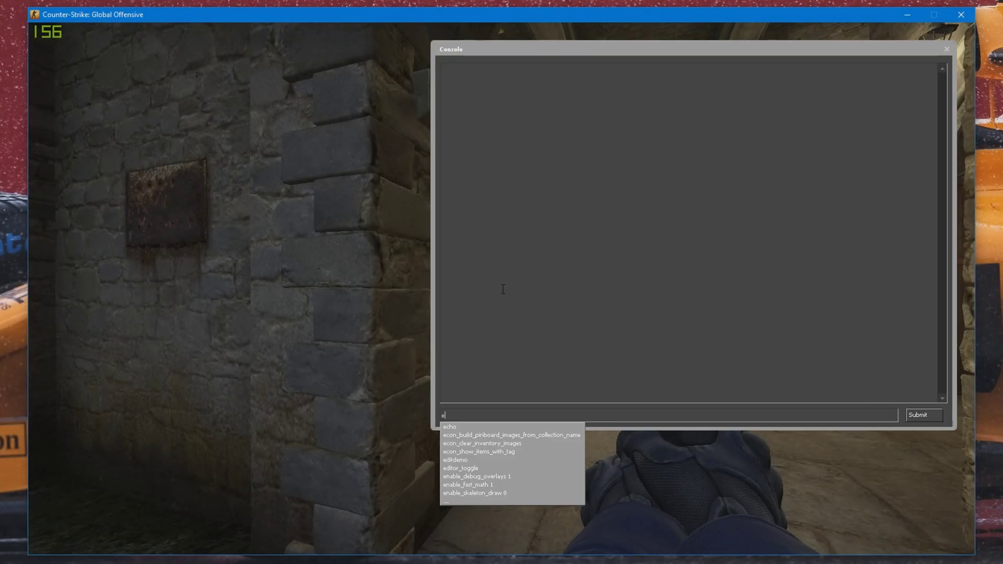
Execute the moviemaking config in the developer console and hide the console.
{"action": "type", "text": "xec moviemaking"}
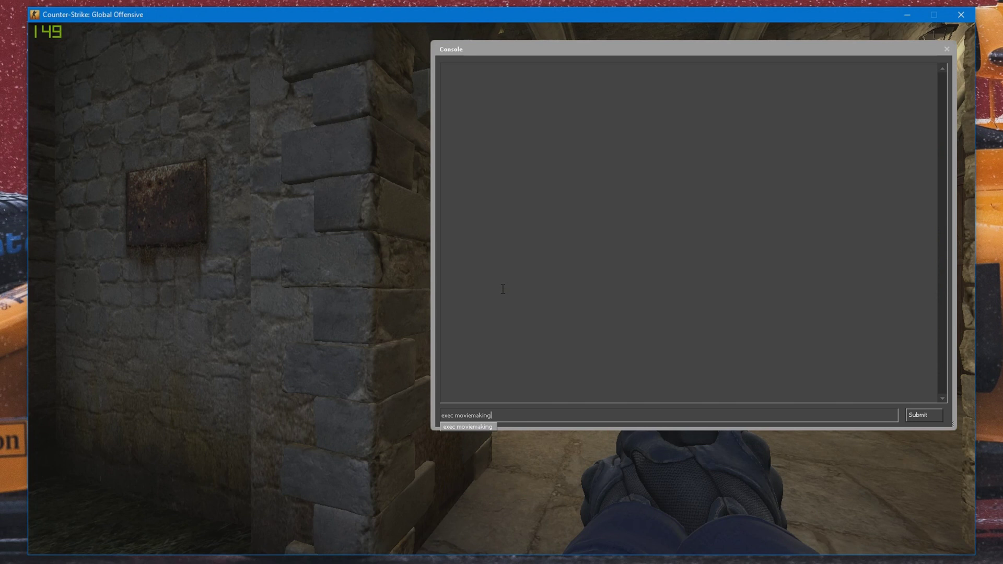
{"action": "key", "text": "Return"}
{"action": "key", "text": "grave"}
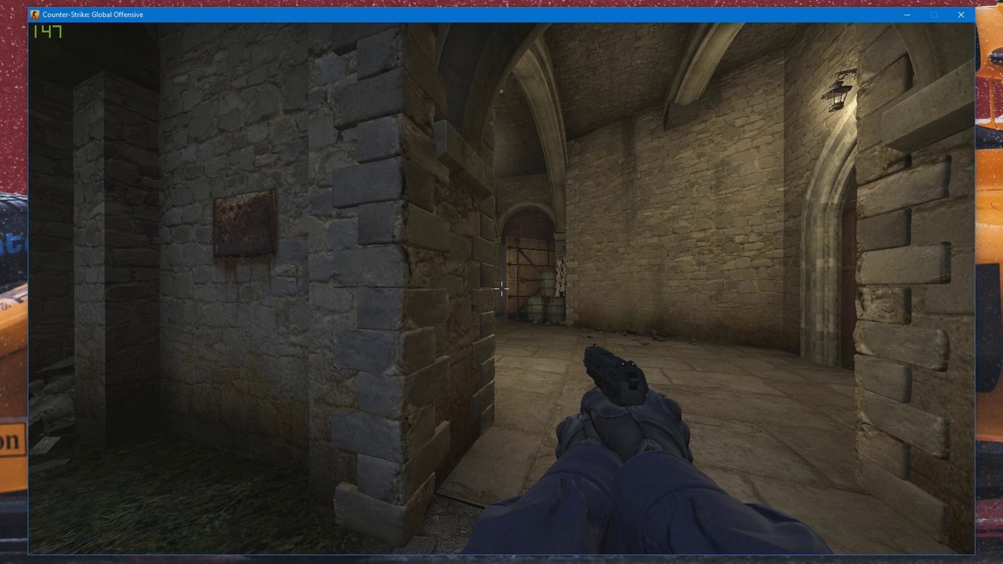
Set ReShade's effect search path to the Shaders folder inside reshade, copying its path from File Explorer.
{"action": "key", "text": "Home"}
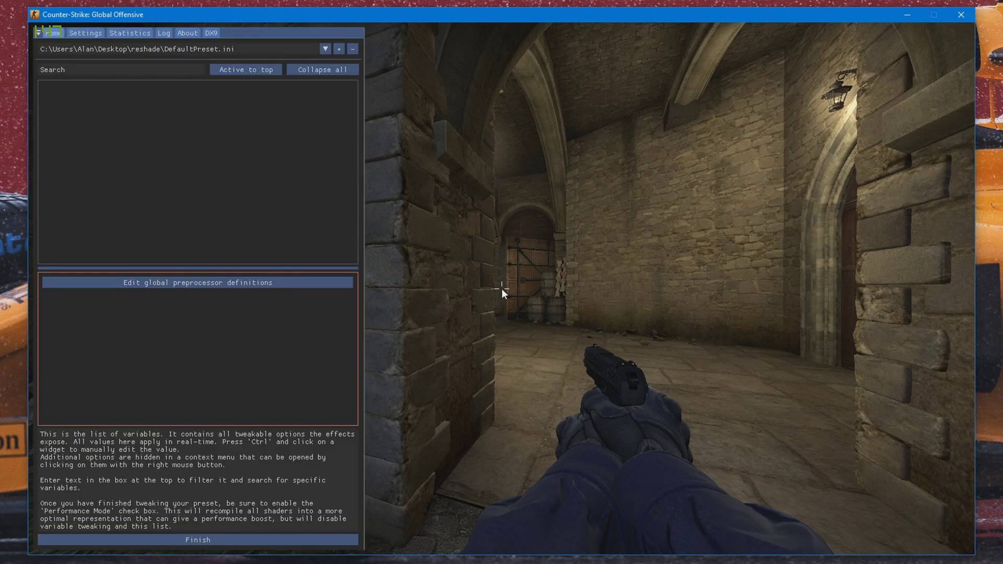
{"action": "left_click", "coordinate": [90, 32]}
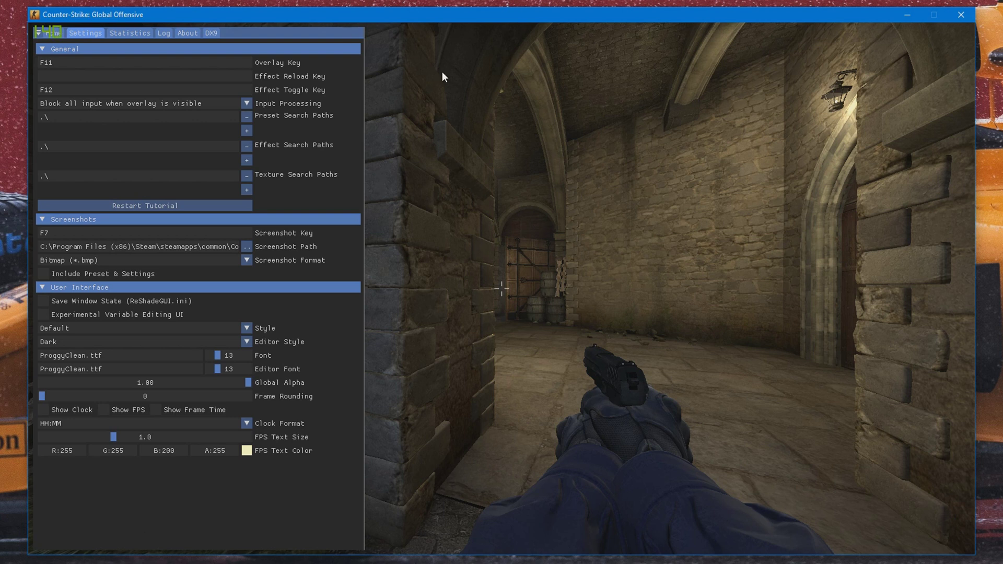
{"action": "key", "text": "alt+Tab"}
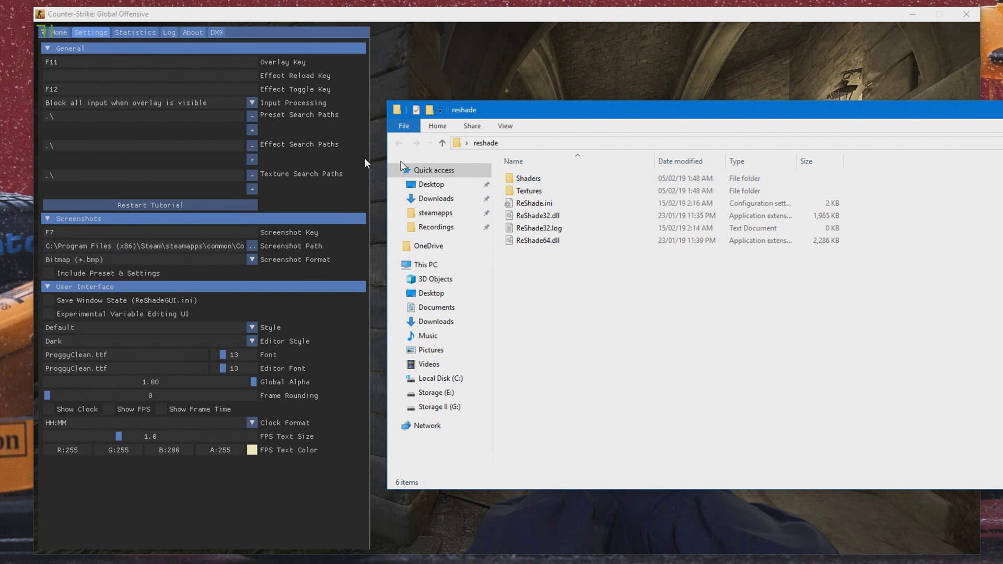
{"action": "double_click", "coordinate": [528, 179]}
{"action": "left_click", "coordinate": [522, 143]}
{"action": "right_click", "coordinate": [522, 143]}
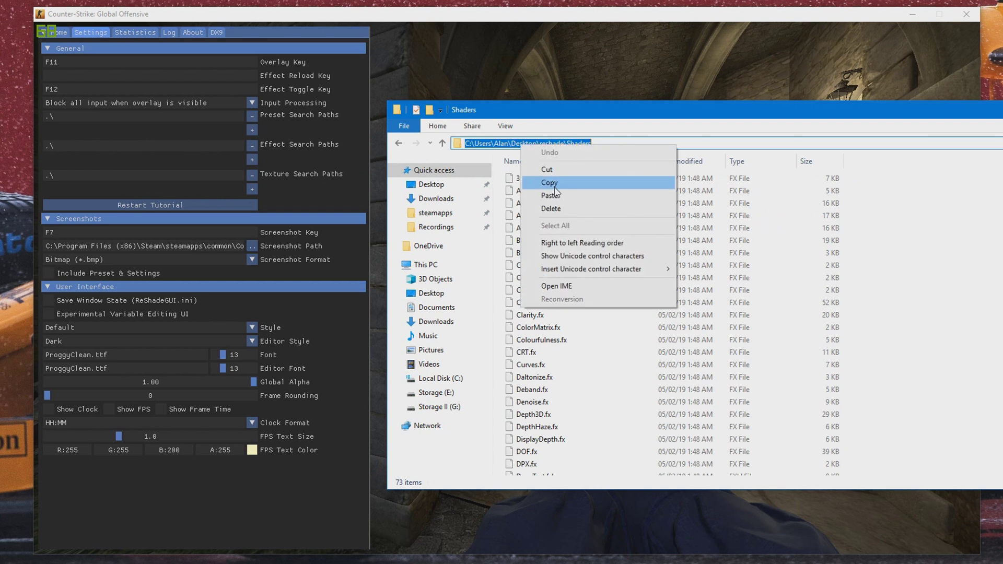
{"action": "left_click", "coordinate": [580, 188]}
{"action": "left_click", "coordinate": [140, 147]}
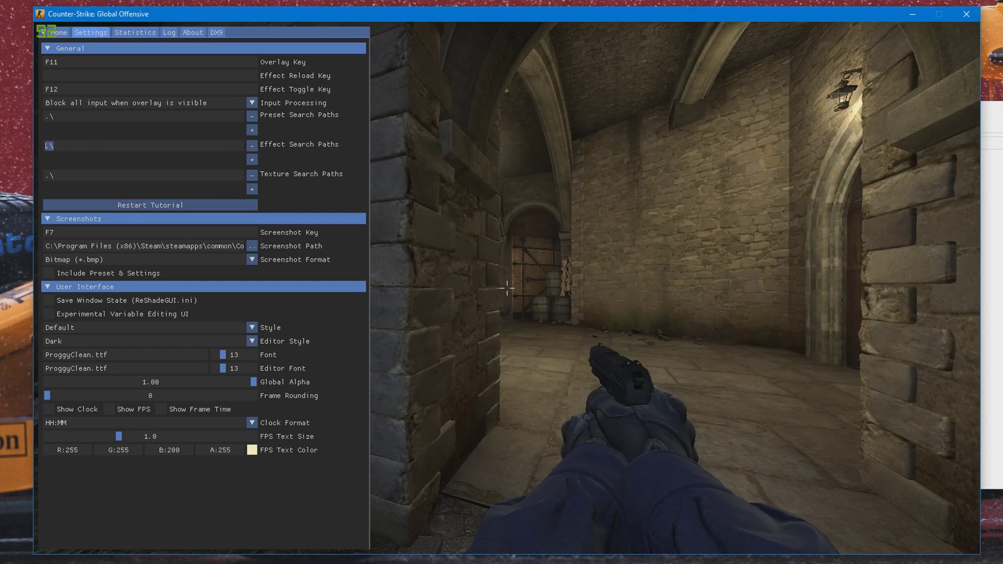
{"action": "key", "text": "ctrl+v"}
{"action": "left_click_drag", "start_coordinate": [201, 147], "coordinate": [114, 182]}
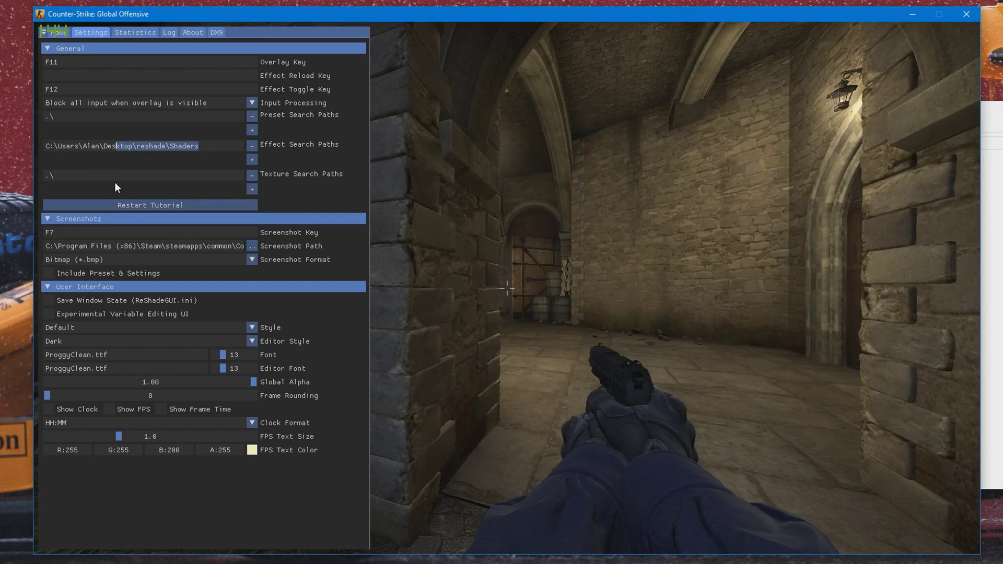
Set ReShade's texture search path to the Textures folder inside reshade, copying its path from File Explorer.
{"action": "key", "text": "alt+Tab"}
{"action": "left_click", "coordinate": [535, 192]}
{"action": "double_click", "coordinate": [535, 192]}
{"action": "left_click", "coordinate": [541, 144]}
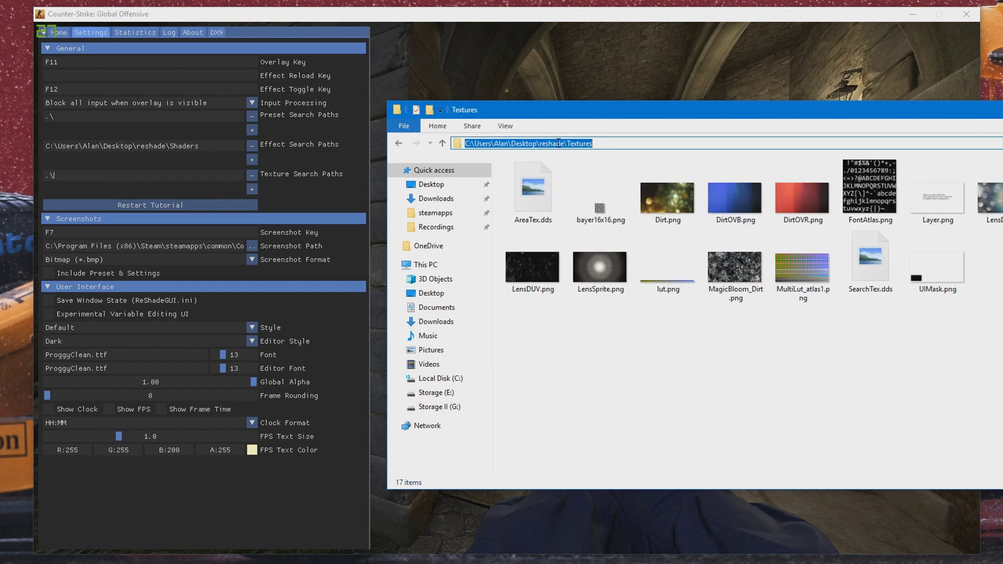
{"action": "left_click_drag", "start_coordinate": [112, 176], "coordinate": [45, 175]}
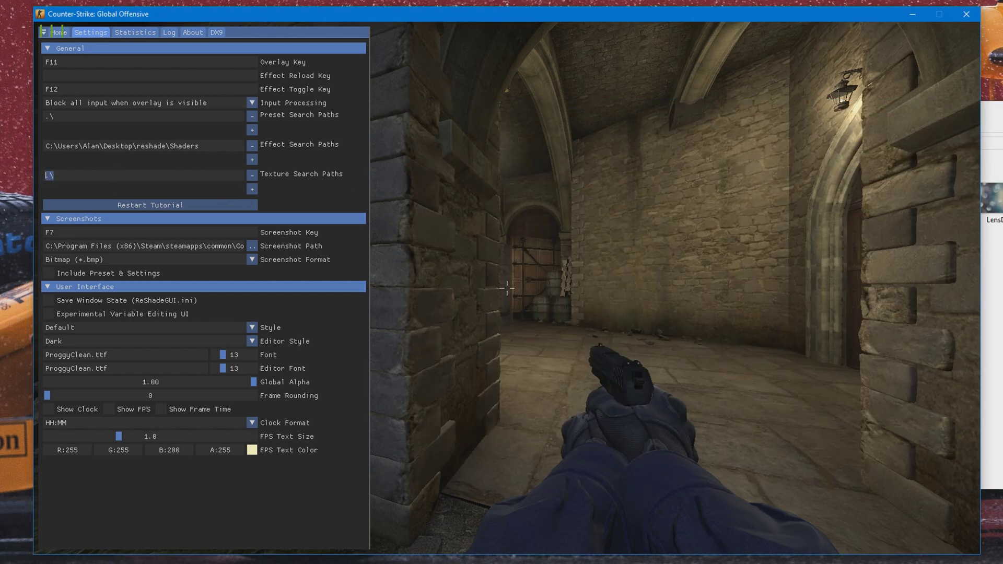
{"action": "key", "text": "ctrl+v"}
Set ReShade's preset search path to the reshade folder on the Desktop, copying its path from File Explorer.
{"action": "left_click", "coordinate": [193, 115]}
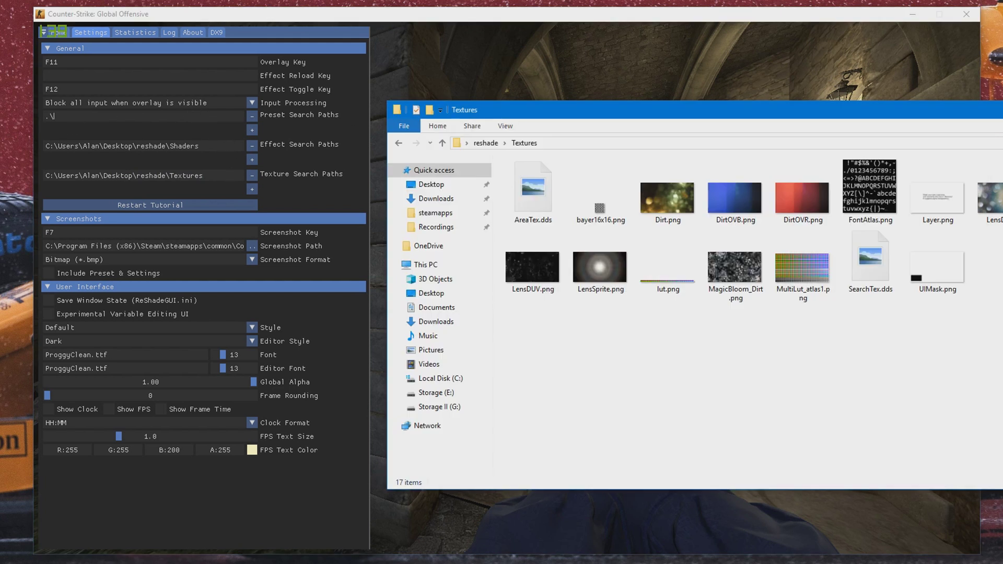
{"action": "left_click", "coordinate": [992, 156]}
{"action": "left_click", "coordinate": [487, 143]}
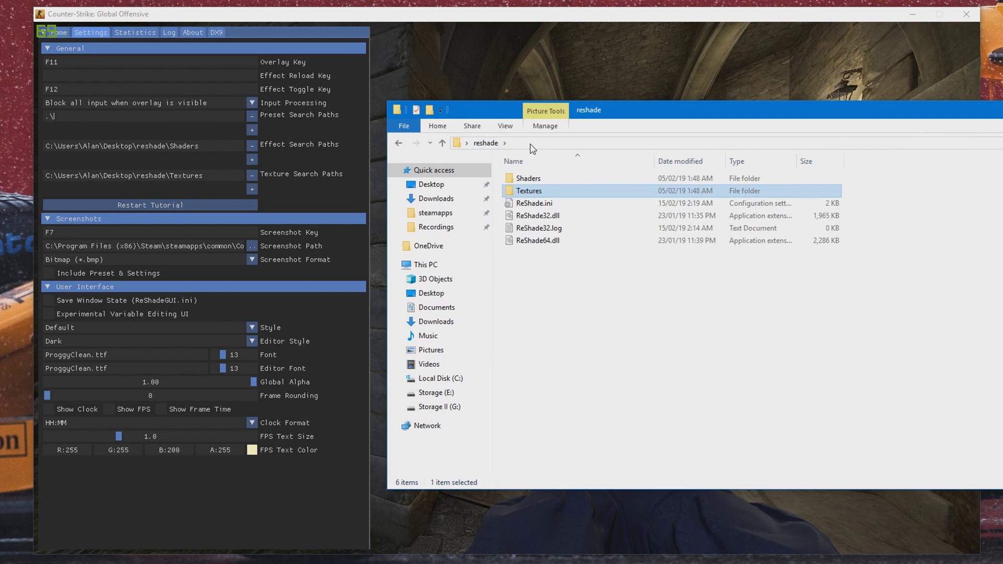
{"action": "left_click", "coordinate": [588, 146]}
{"action": "right_click", "coordinate": [548, 144]}
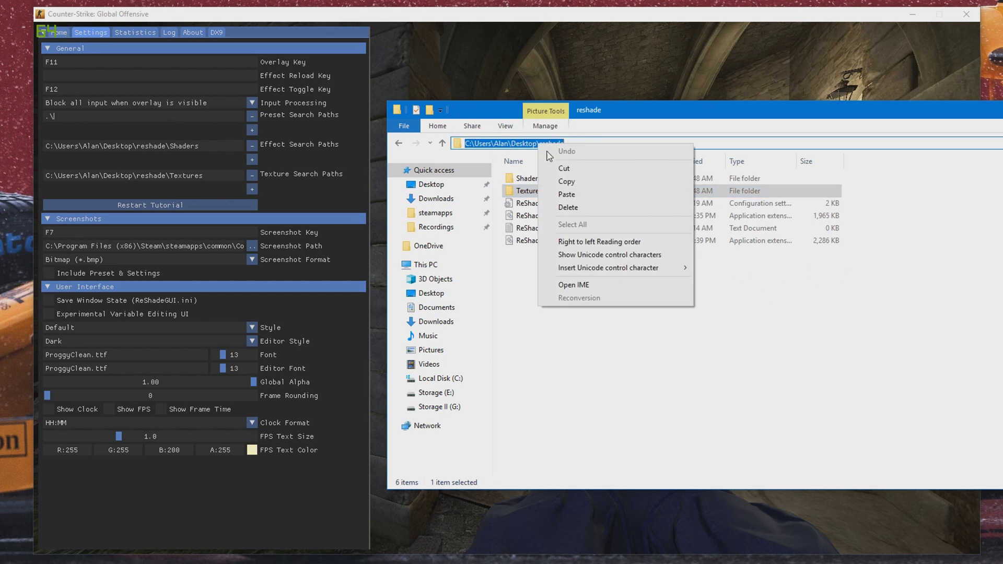
{"action": "left_click", "coordinate": [567, 184]}
{"action": "left_click", "coordinate": [117, 118]}
{"action": "key", "text": "ctrl+a"}
{"action": "key", "text": "ctrl+v"}
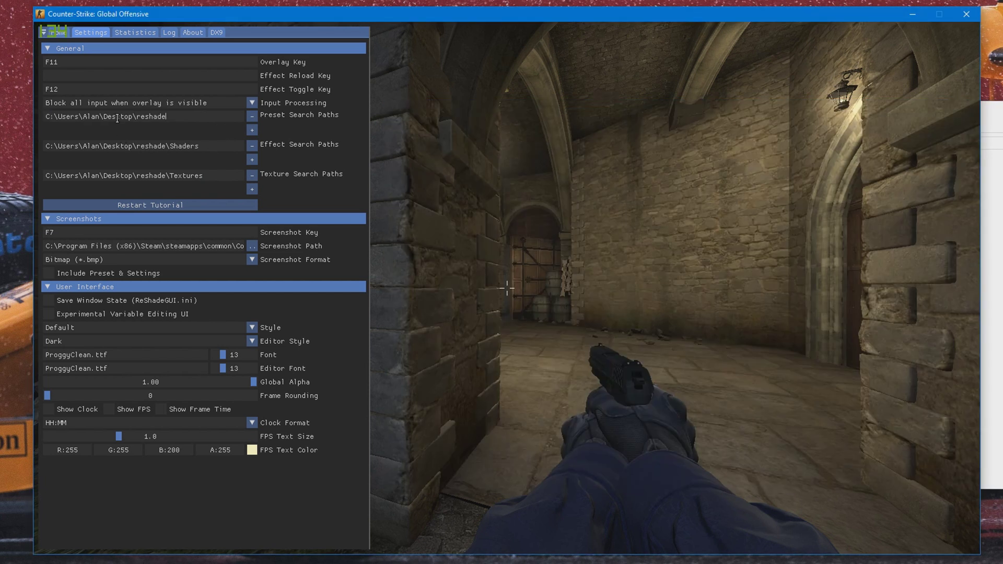
{"action": "left_click", "coordinate": [209, 103]}
{"action": "left_click", "coordinate": [255, 104]}
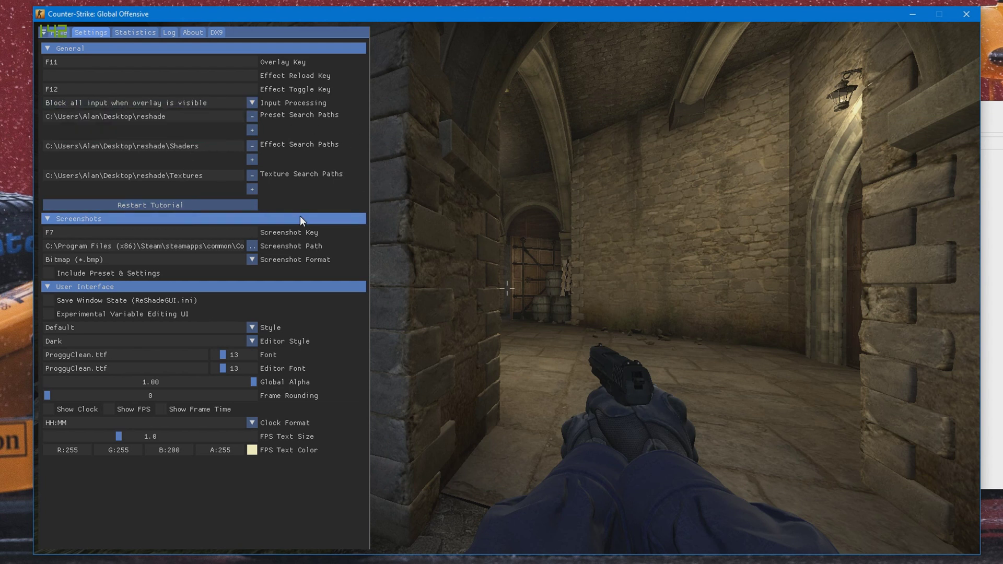
Finish the ReShade tutorial and reload the effects from the configured search paths.
{"action": "left_click", "coordinate": [63, 33]}
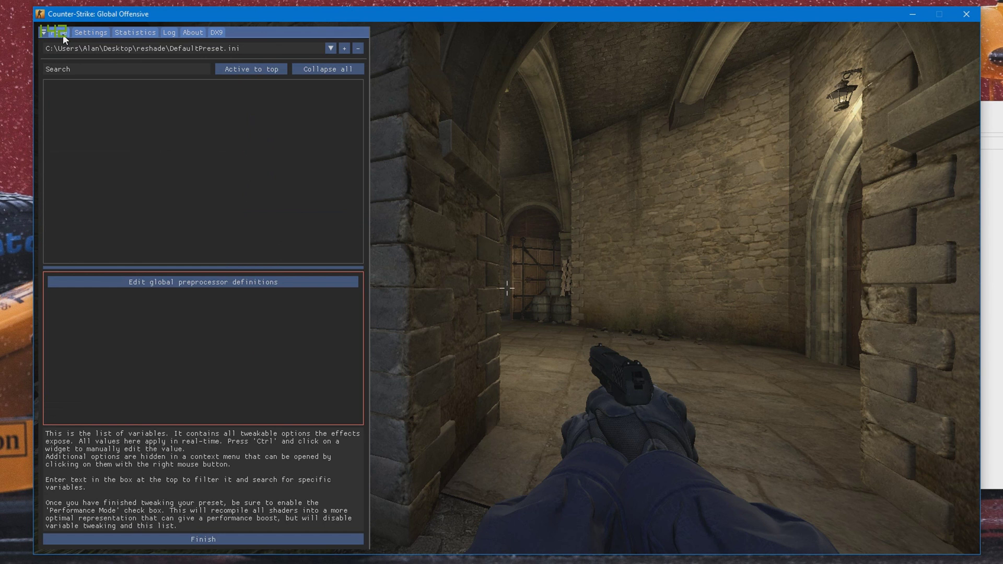
{"action": "left_click", "coordinate": [221, 541]}
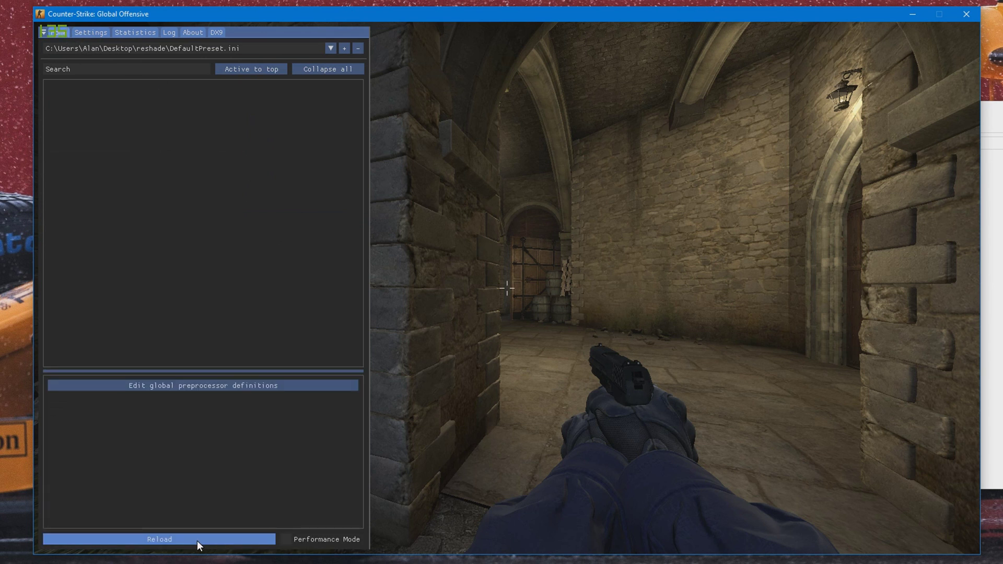
{"action": "left_click", "coordinate": [196, 541]}
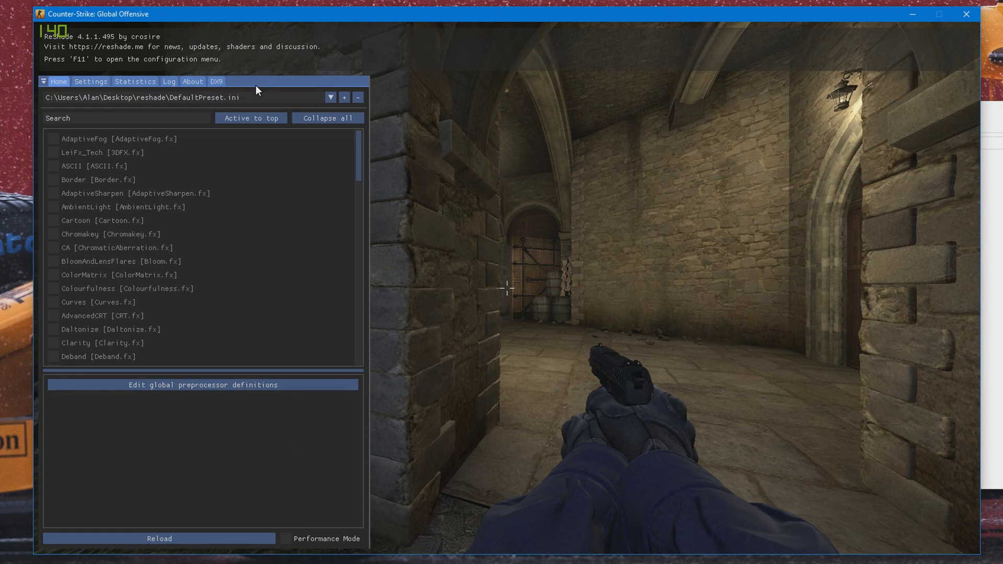
Look through the list of loaded effects, and hide and reopen the ReShade overlay to check the toggle.
{"action": "scroll", "coordinate": [118, 346], "scroll_direction": "down", "scroll_amount": 3}
{"action": "scroll", "coordinate": [118, 347], "scroll_direction": "down", "scroll_amount": 3}
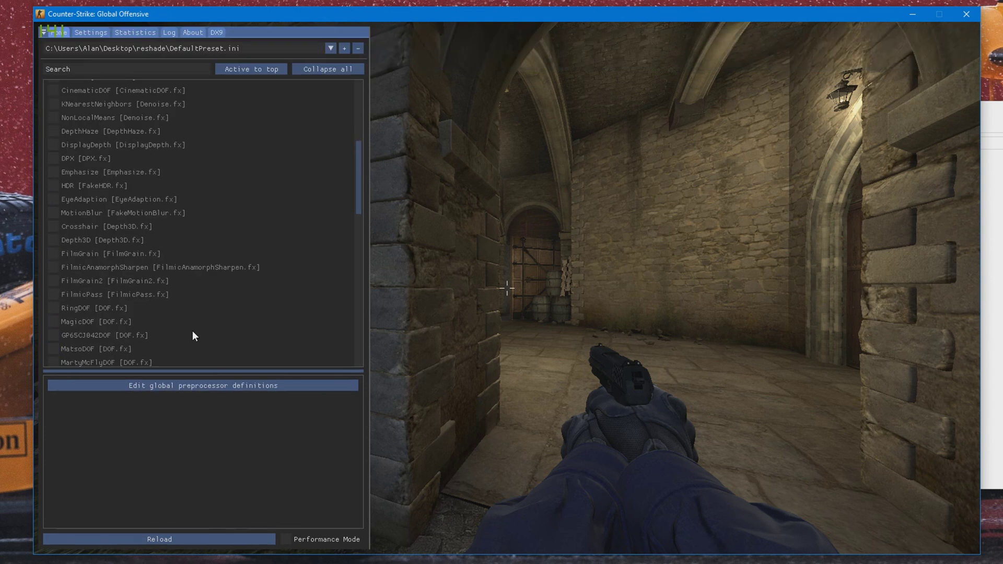
{"action": "left_click_drag", "start_coordinate": [360, 216], "coordinate": [362, 131]}
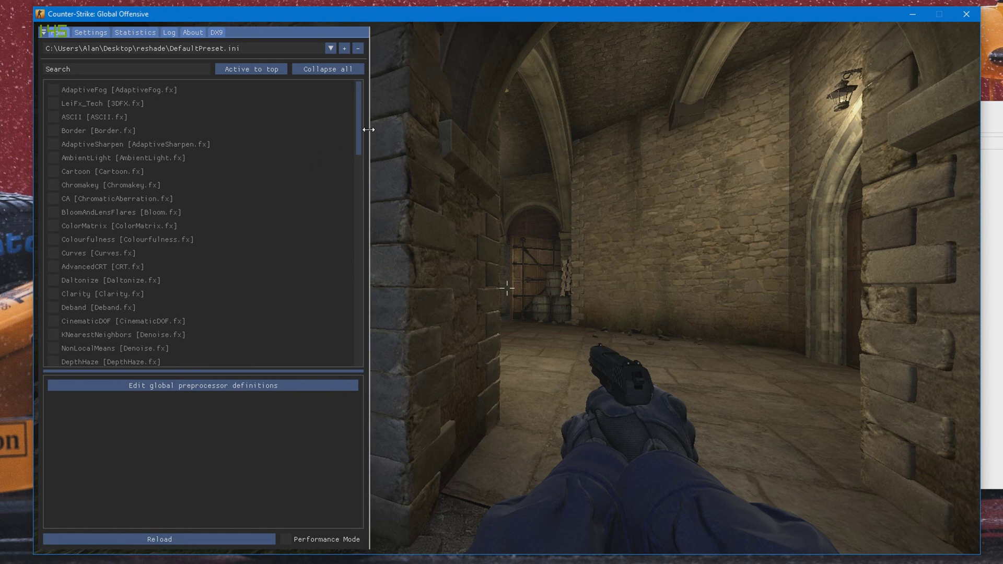
{"action": "scroll", "coordinate": [356, 147], "scroll_direction": "down", "scroll_amount": 1}
{"action": "scroll", "coordinate": [356, 151], "scroll_direction": "up", "scroll_amount": 1}
{"action": "key", "text": "Home"}
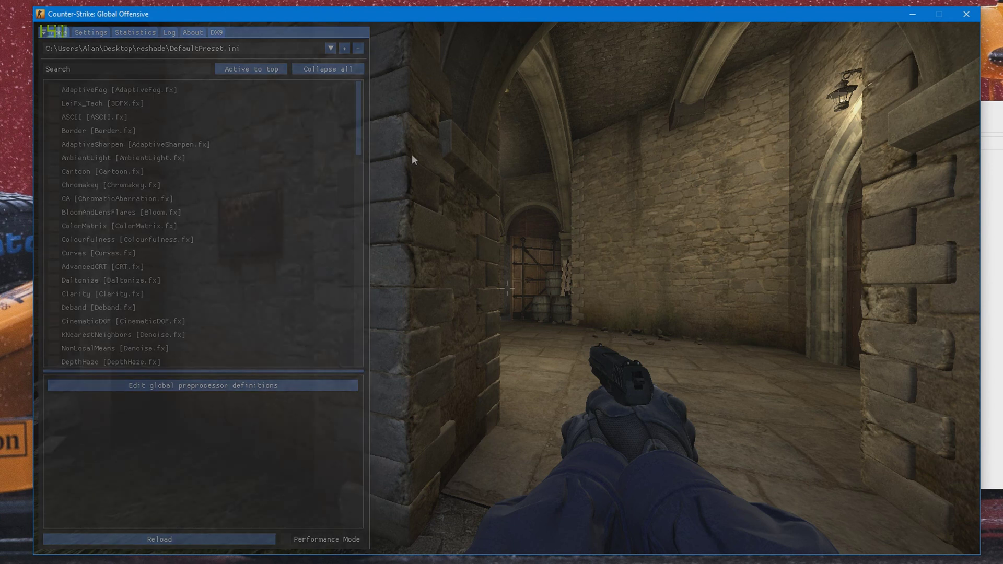
{"action": "key", "text": "Home"}
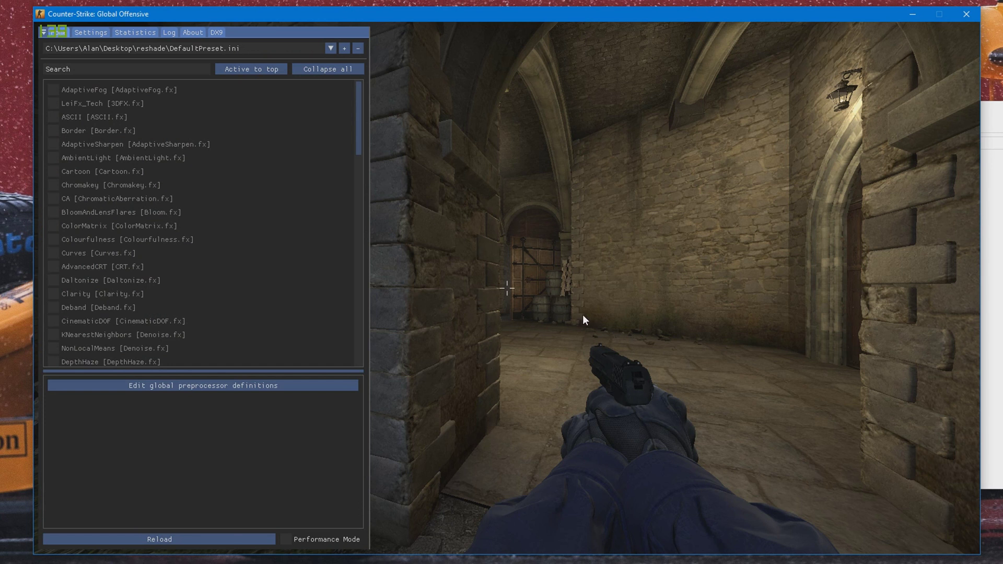
{"action": "key", "text": "Home"}
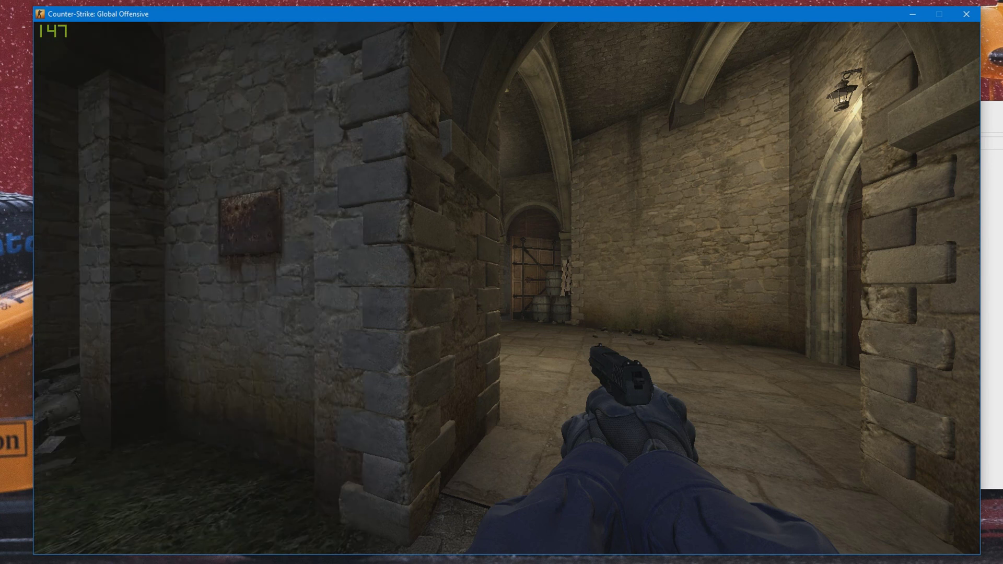
{"action": "key", "text": "Home"}
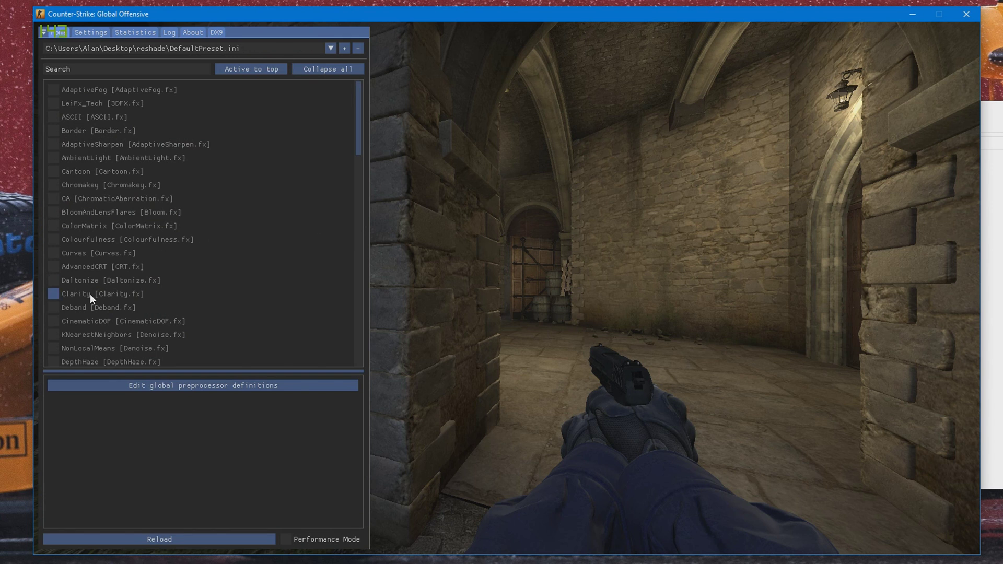
Filter the effects by "disp", enable DisplayDepth and set its present type to Depth map.
{"action": "left_click", "coordinate": [116, 70]}
{"action": "type", "text": "dis"}
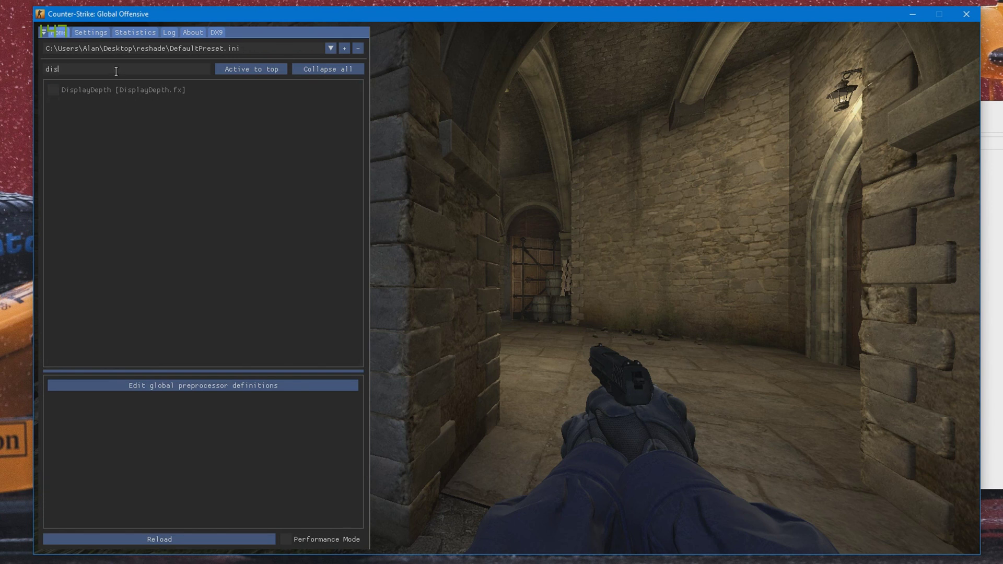
{"action": "mouse_move", "coordinate": [54, 91]}
{"action": "type", "text": "p"}
{"action": "left_click", "coordinate": [53, 90]}
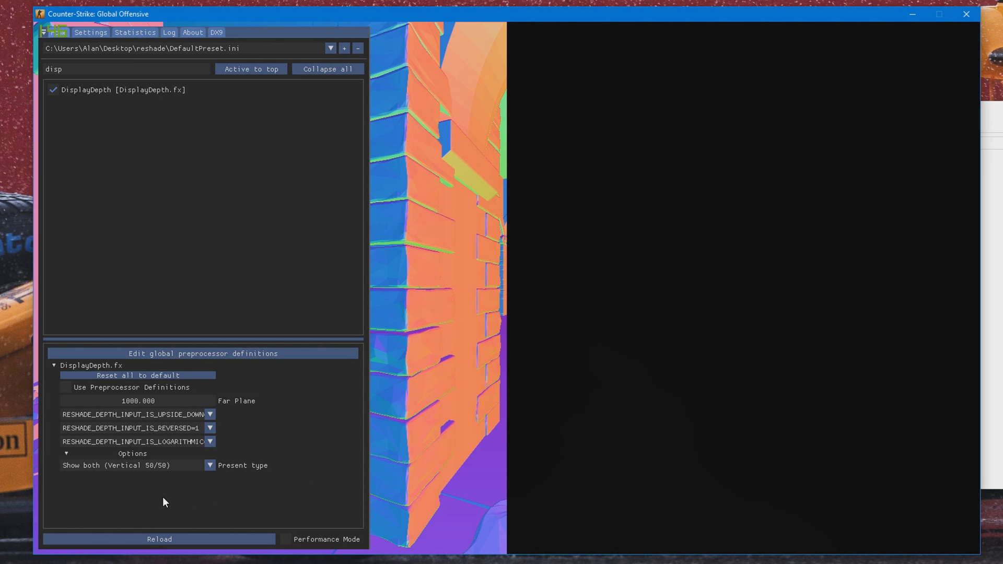
{"action": "left_click", "coordinate": [100, 468]}
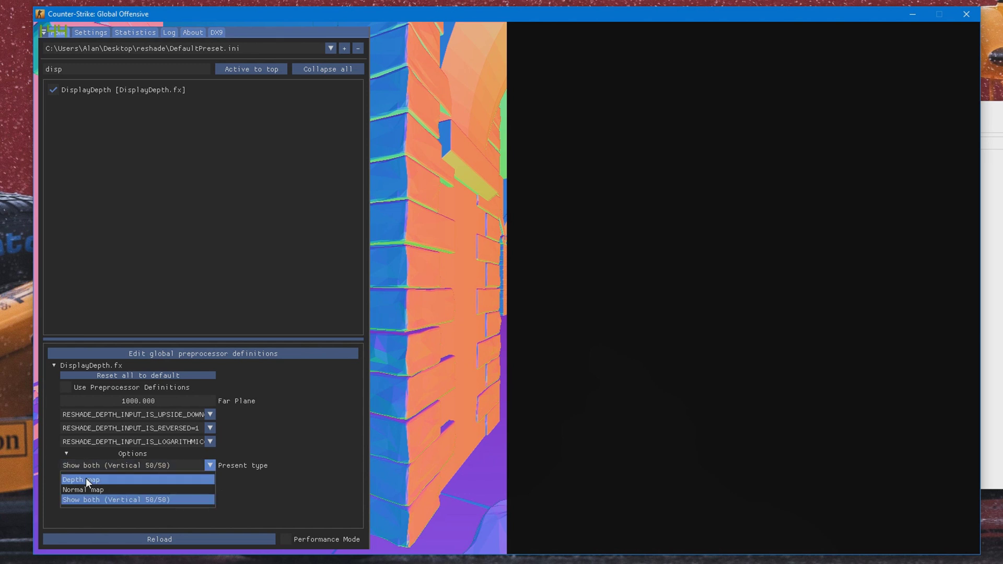
{"action": "left_click", "coordinate": [79, 479]}
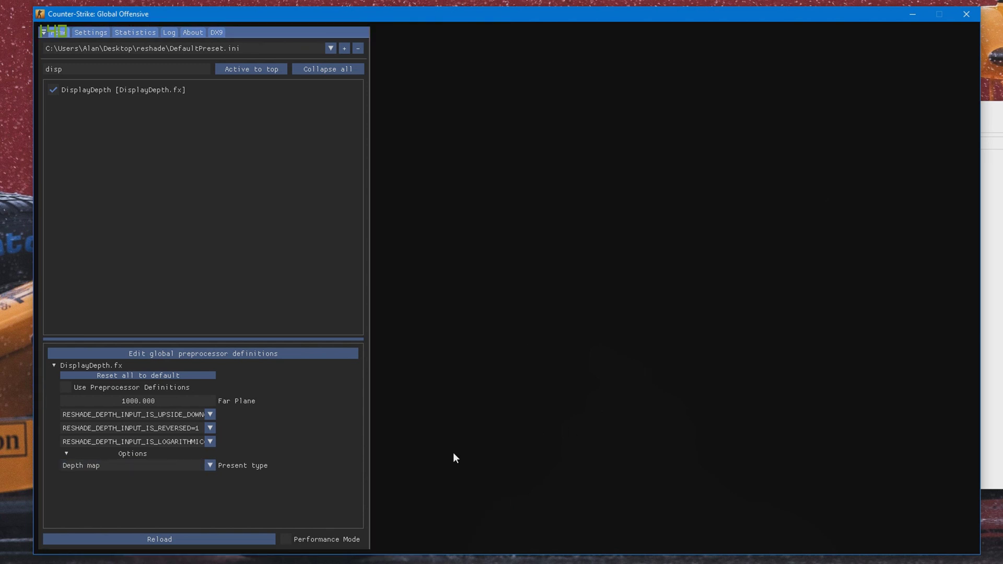
Enable Use Preprocessor Definitions for DisplayDepth and edit RESHADE_DEPTH_INPUT_IS_REVERSED in the global preprocessor definitions.
{"action": "mouse_move", "coordinate": [104, 389]}
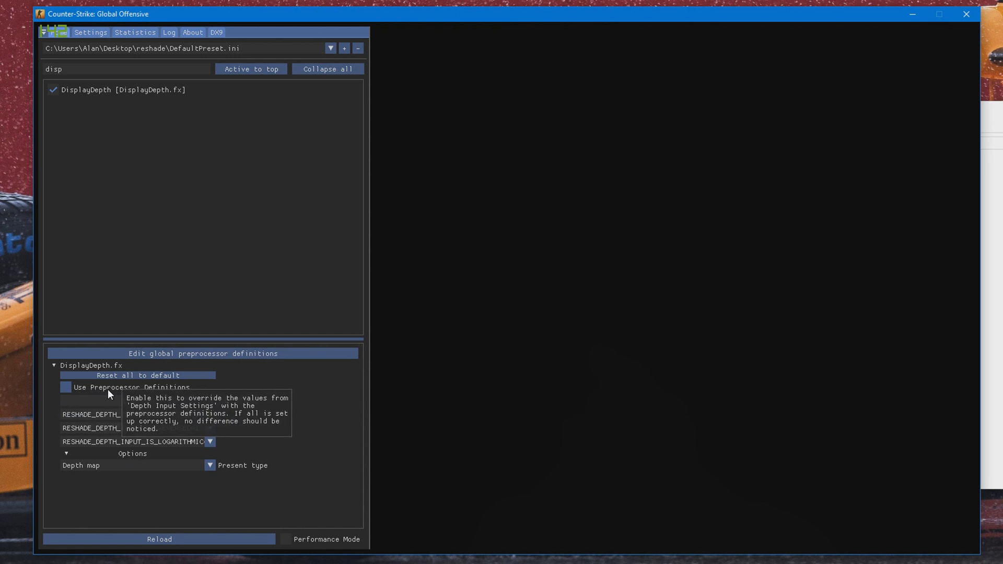
{"action": "left_click", "coordinate": [107, 390]}
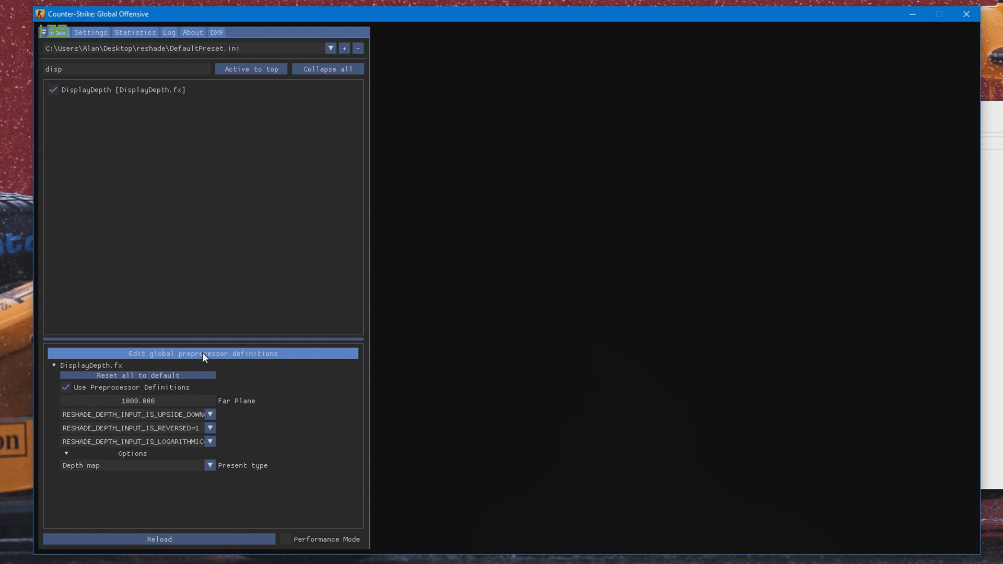
{"action": "left_click", "coordinate": [240, 355]}
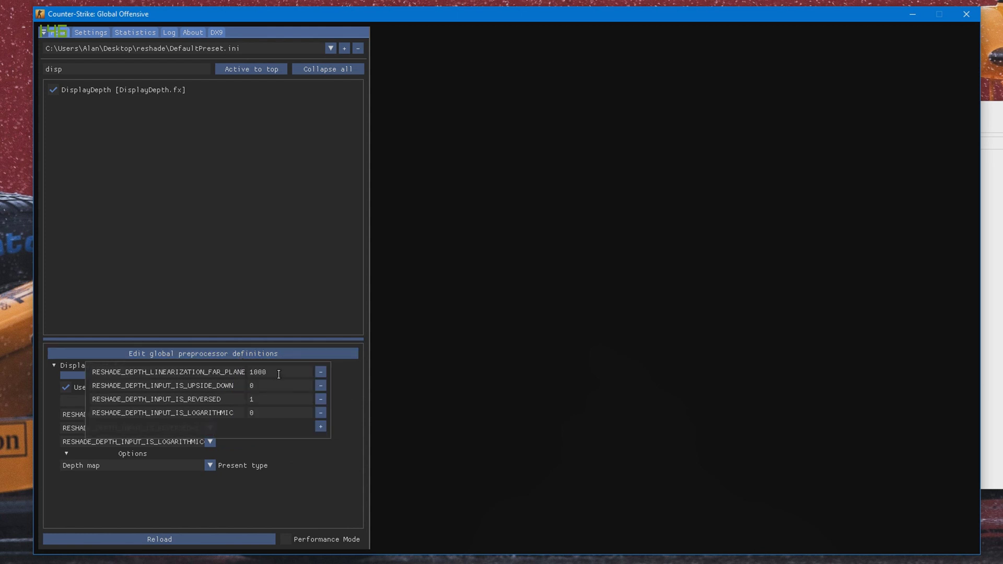
{"action": "type", "text": "256"}
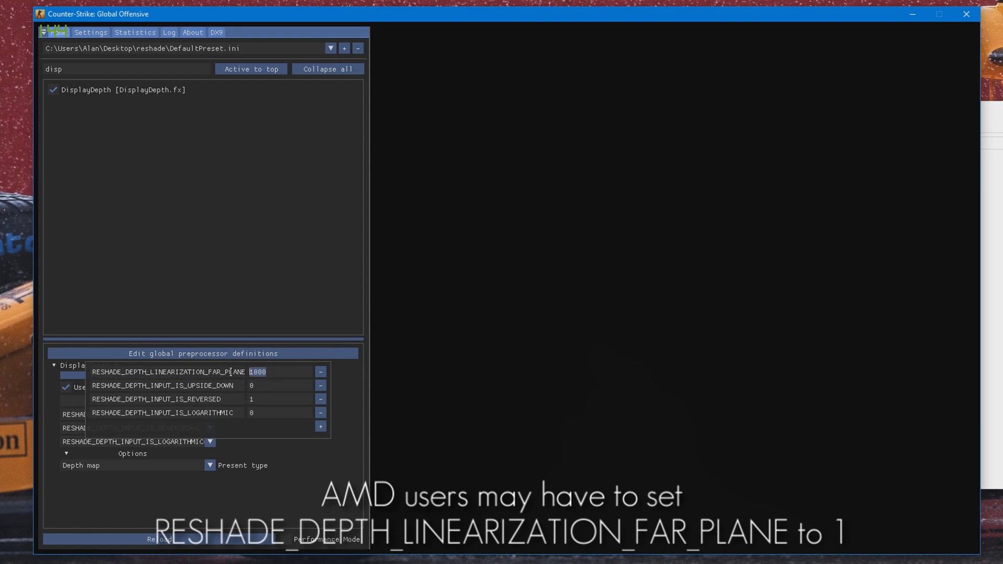
{"action": "left_click", "coordinate": [260, 399]}
{"action": "left_click", "coordinate": [295, 501]}
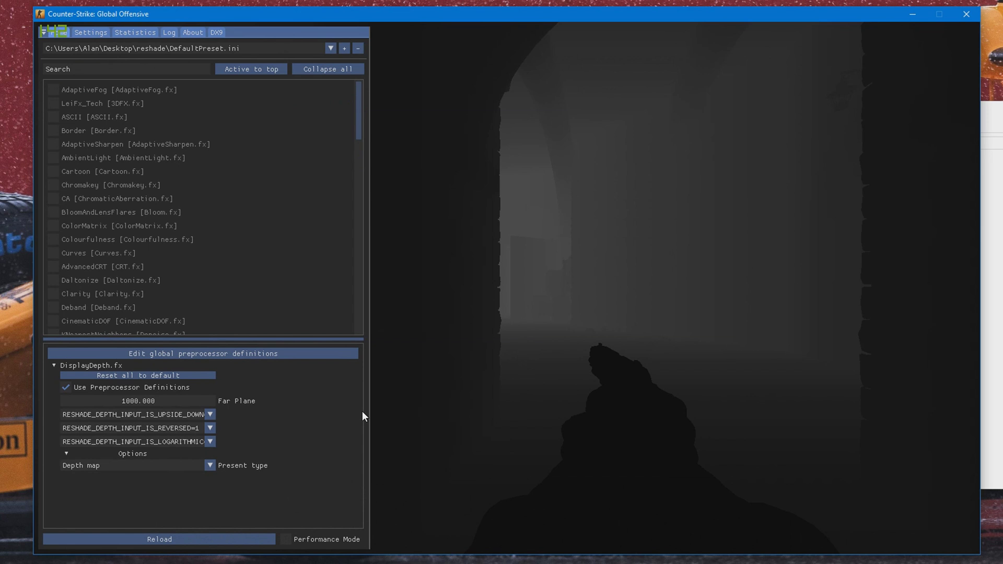
Filter the effects by "displa" and disable DisplayDepth.
{"action": "left_click", "coordinate": [99, 69]}
{"action": "type", "text": "displa"}
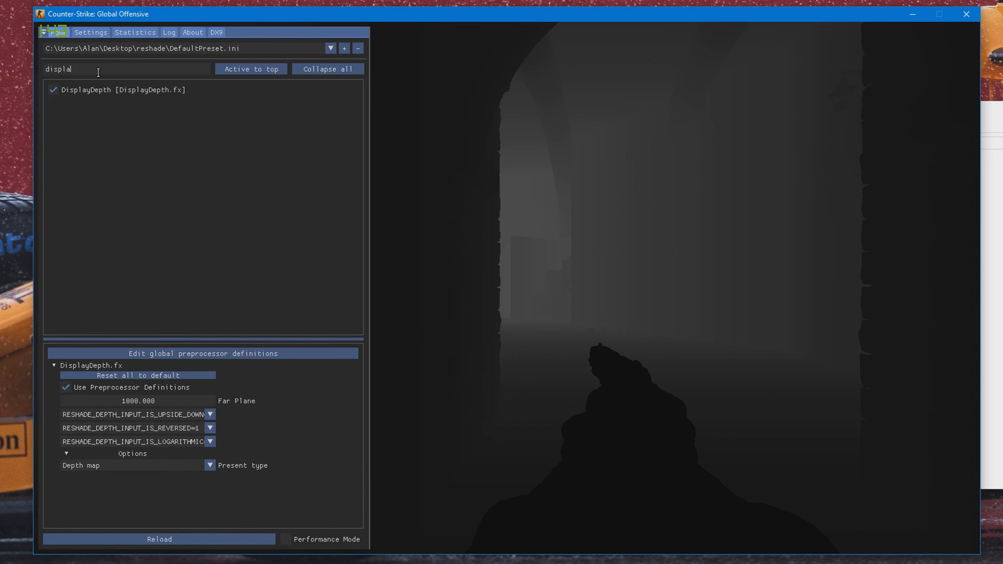
{"action": "left_click", "coordinate": [54, 90]}
Filter the effects by "dof", enable MartyMcFlyDOF and set its DOF_MANUALFOCUSDEPTH to 0.128.
{"action": "left_click", "coordinate": [102, 73]}
{"action": "key", "text": "BackSpace"}
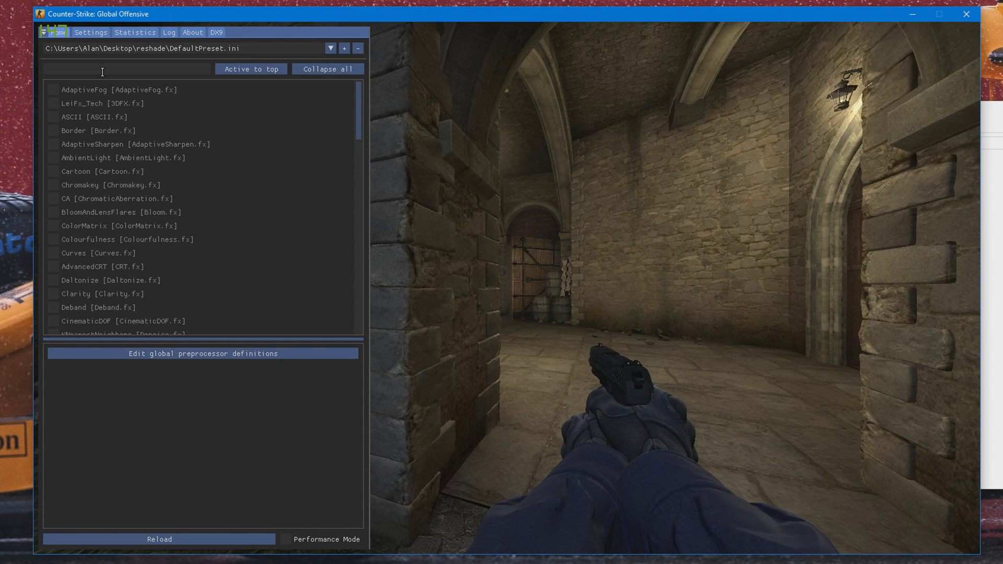
{"action": "type", "text": "dofl"}
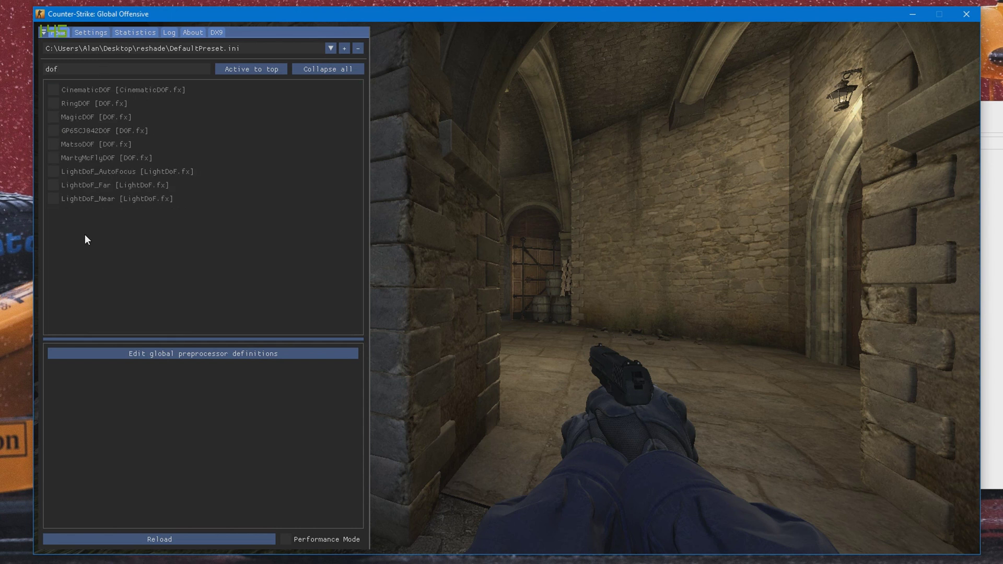
{"action": "left_click", "coordinate": [55, 159]}
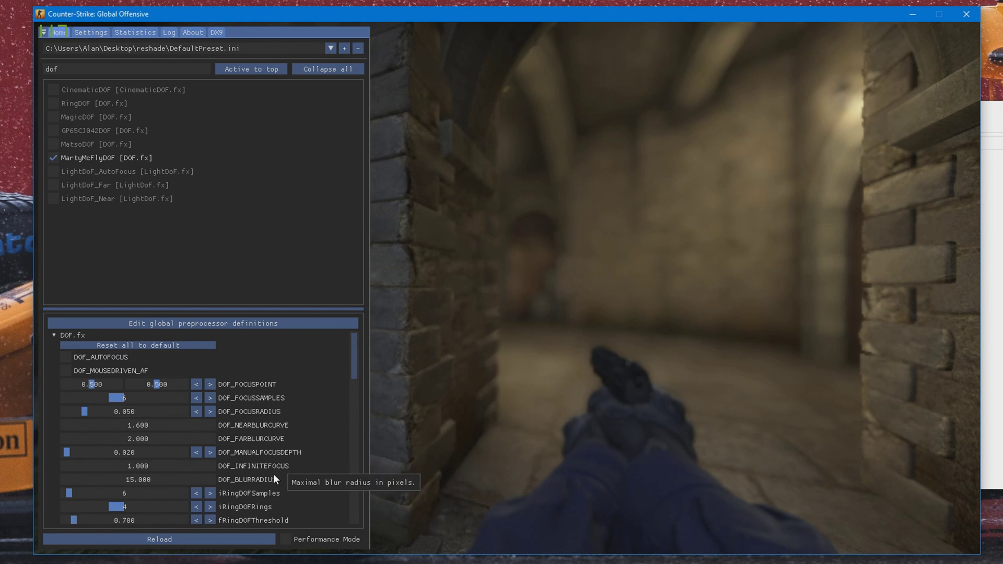
{"action": "scroll", "coordinate": [319, 469], "scroll_direction": "down", "scroll_amount": 1}
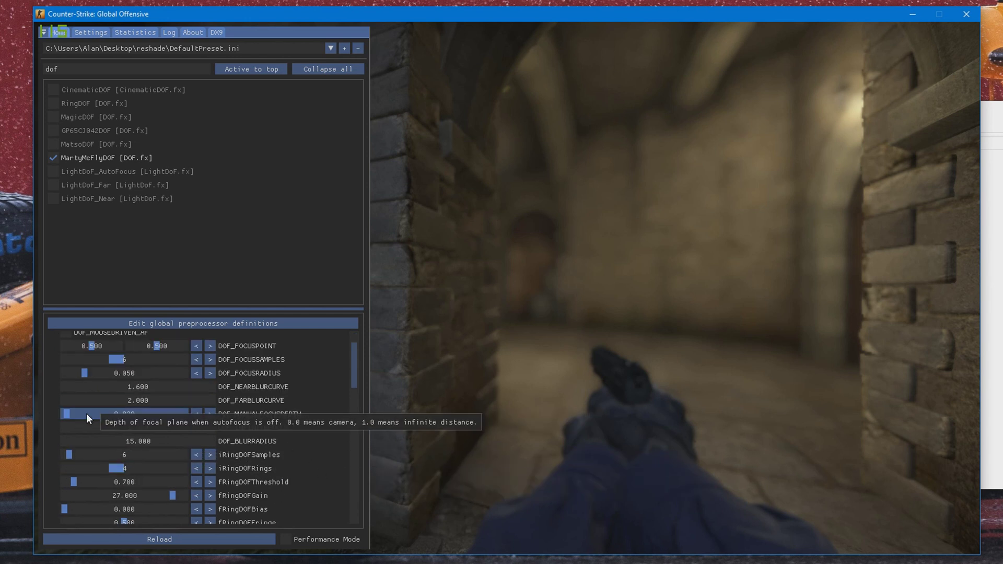
{"action": "mouse_move", "coordinate": [67, 415]}
{"action": "left_mouse_down"}
{"action": "mouse_move", "coordinate": [96, 415]}
{"action": "mouse_move", "coordinate": [71, 418]}
{"action": "mouse_move", "coordinate": [80, 419]}
{"action": "left_mouse_up"}
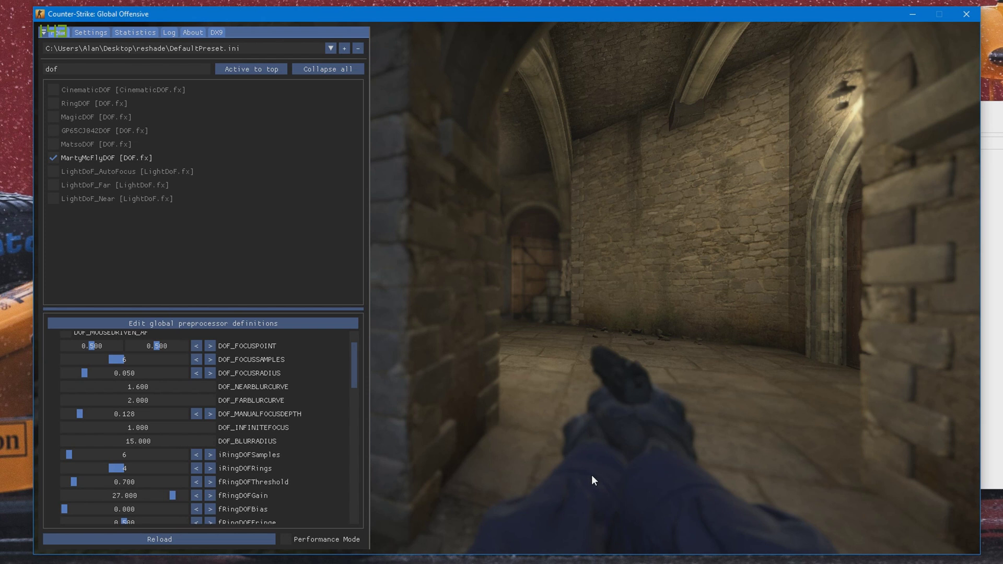
Open DOF.fx from reshade's Shaders folder in Notepad++ and close the duplicate copy of the file.
{"action": "key", "text": "alt+Tab"}
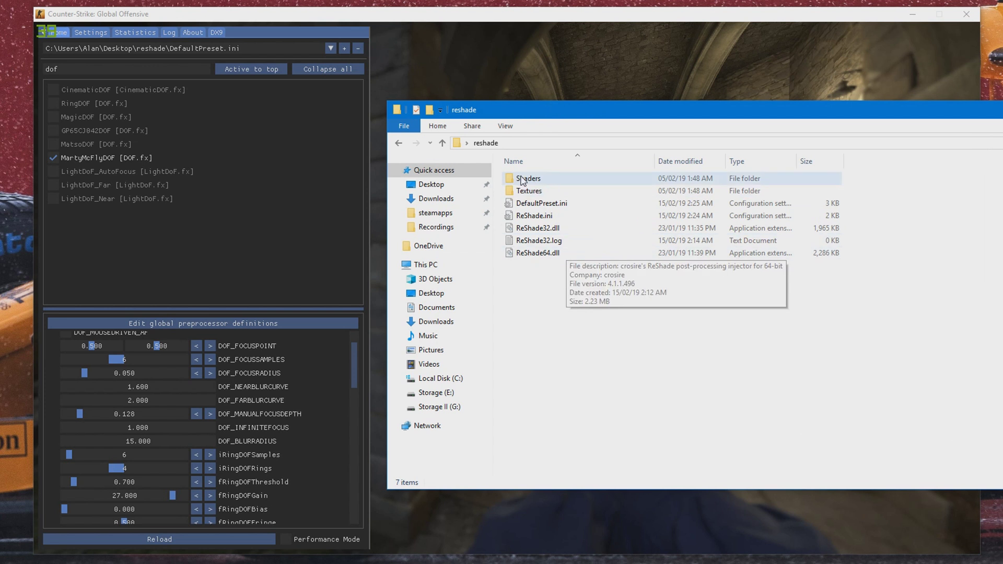
{"action": "double_click", "coordinate": [535, 183]}
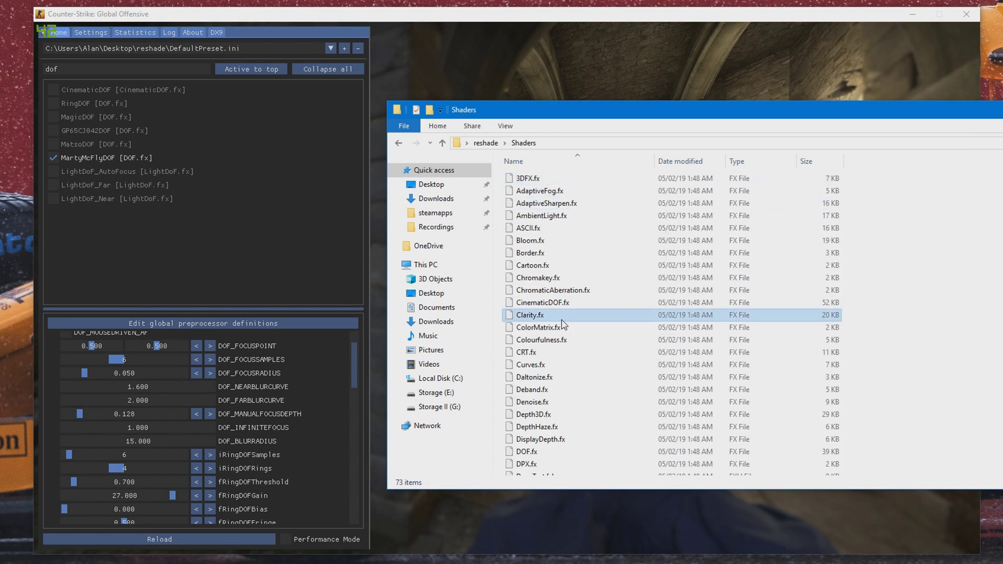
{"action": "left_click", "coordinate": [570, 377]}
{"action": "key", "text": "Down"}
{"action": "key", "text": "Down"}
{"action": "key", "text": "Down"}
{"action": "key", "text": "Down"}
{"action": "key", "text": "Down"}
{"action": "key", "text": "Down"}
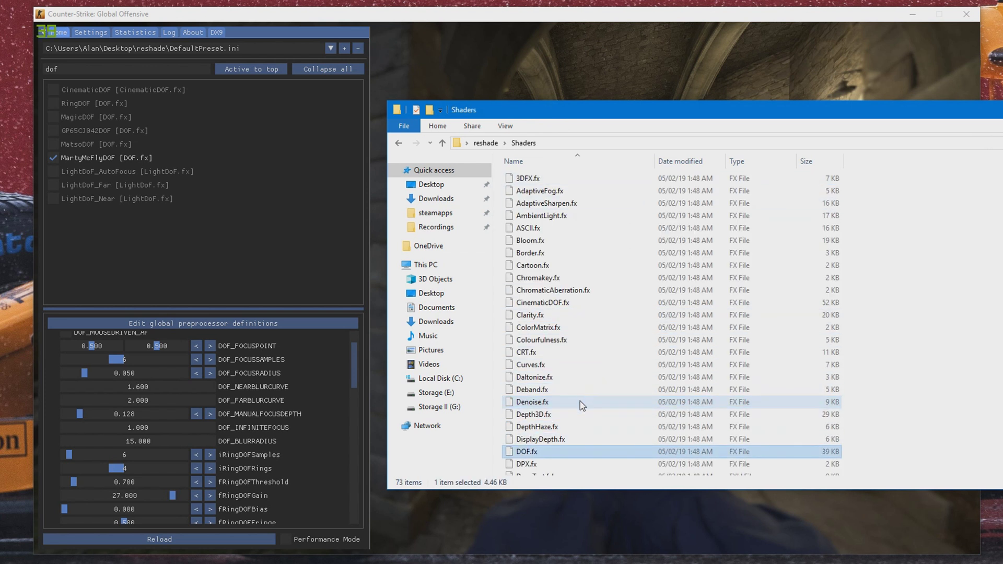
{"action": "right_click", "coordinate": [557, 453]}
{"action": "left_click", "coordinate": [618, 268]}
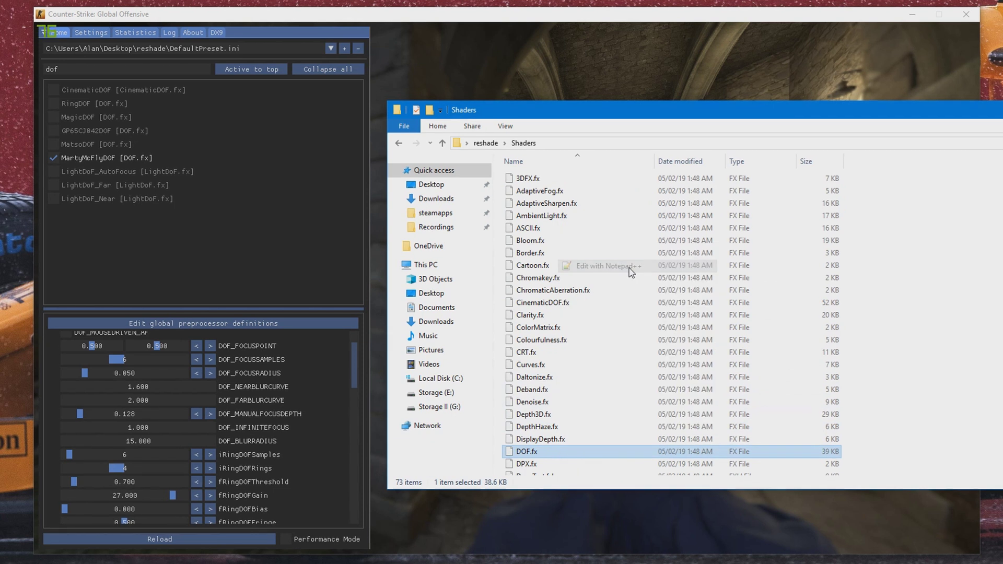
{"action": "key", "text": "ctrl+w"}
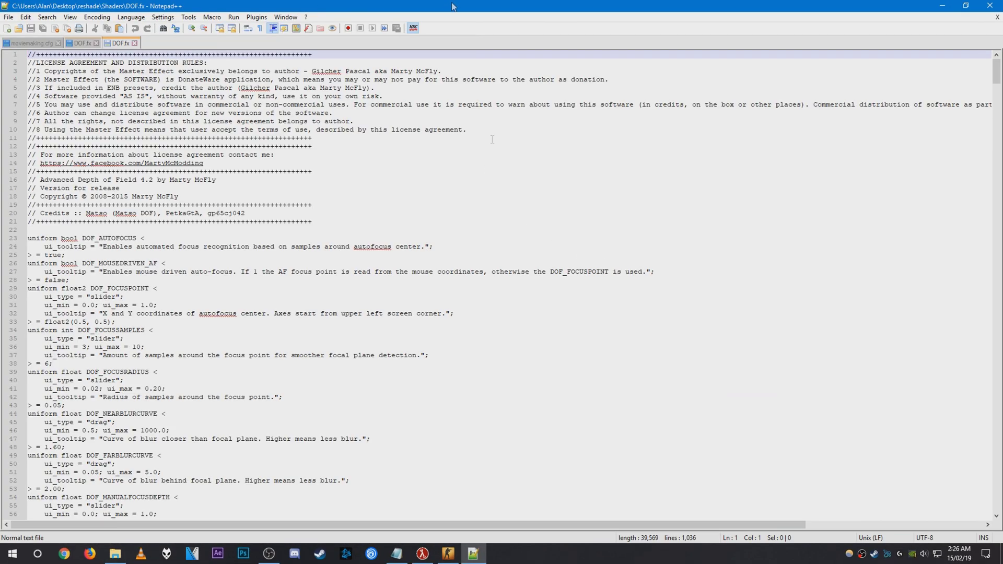
Find scenedepth in DOF.fx, set scenecoc to 0 inside the scenedepth < scenefocus branch, and save the file.
{"action": "key", "text": "ctrl+f"}
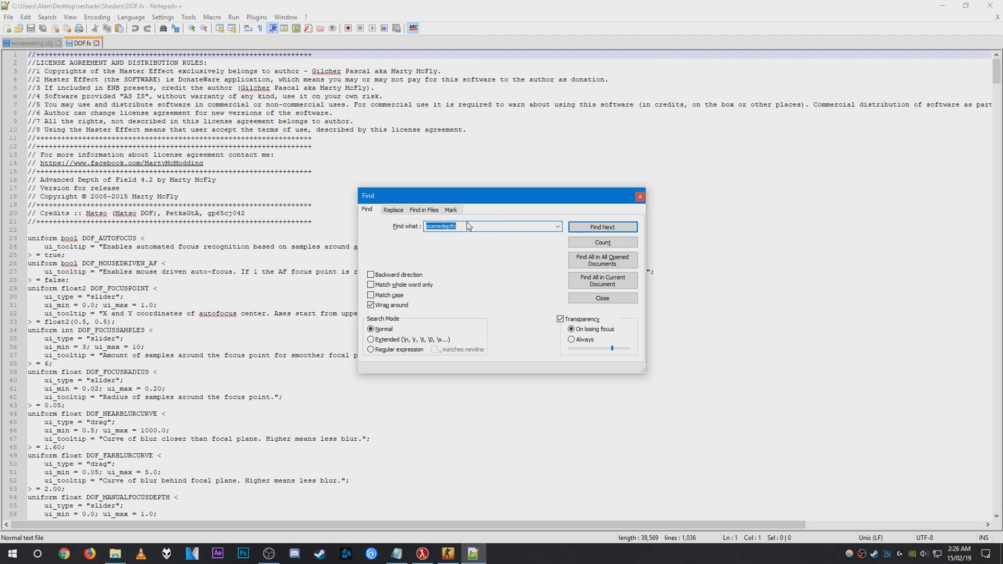
{"action": "left_click", "coordinate": [603, 227]}
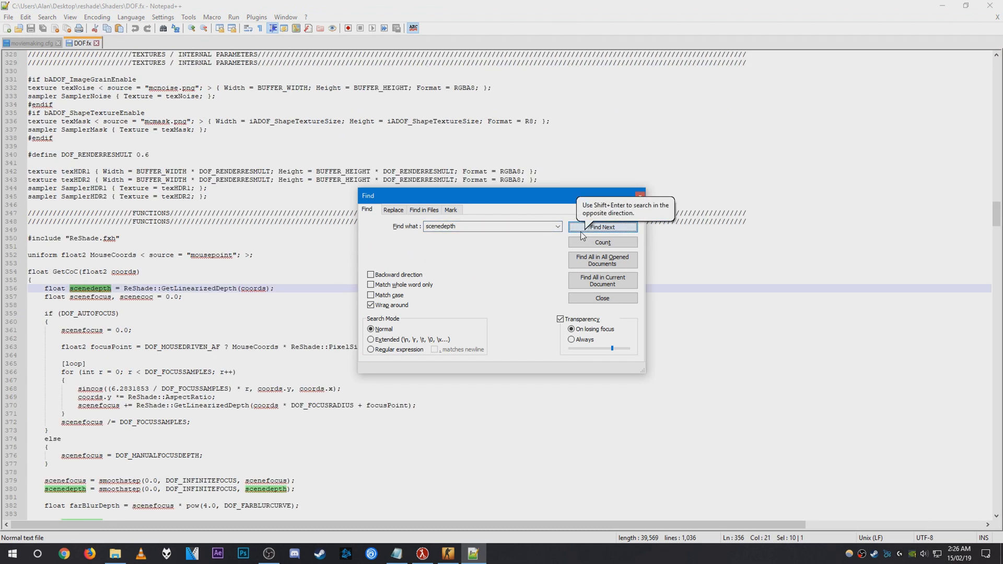
{"action": "left_click", "coordinate": [619, 227]}
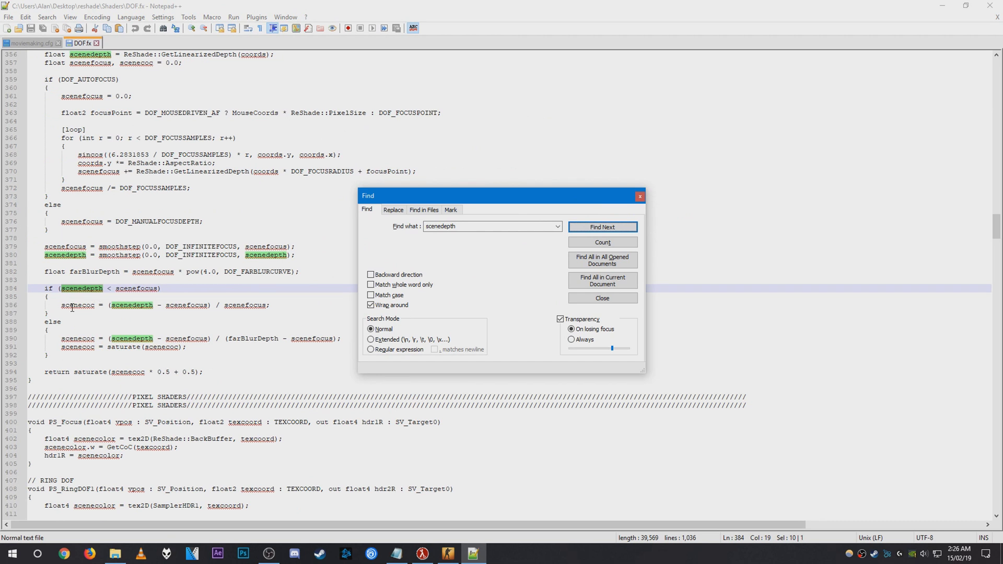
{"action": "left_click_drag", "start_coordinate": [112, 305], "coordinate": [268, 311]}
{"action": "key", "text": "BackSpace"}
{"action": "key", "text": "BackSpace"}
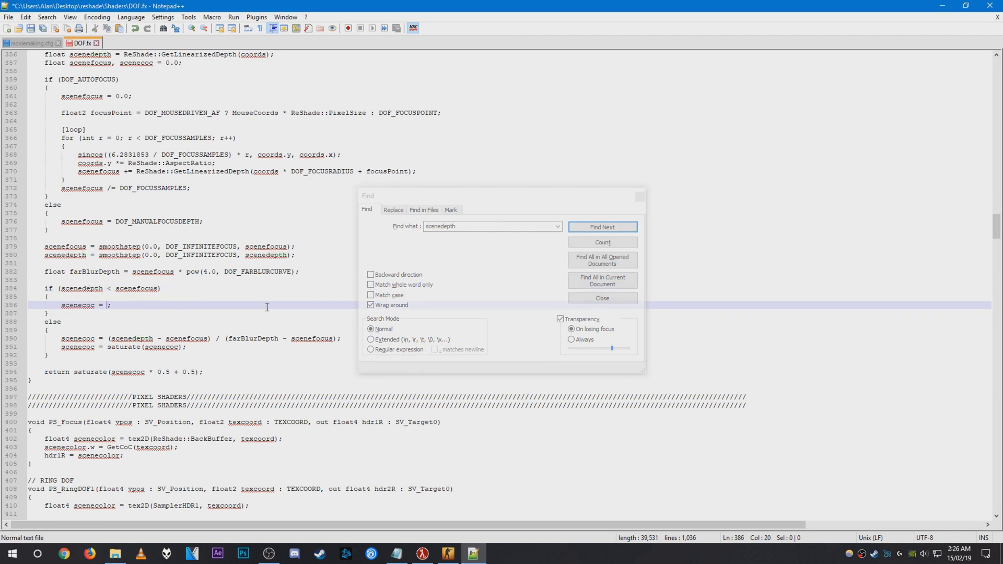
{"action": "type", "text": "0"}
{"action": "left_click", "coordinate": [640, 196]}
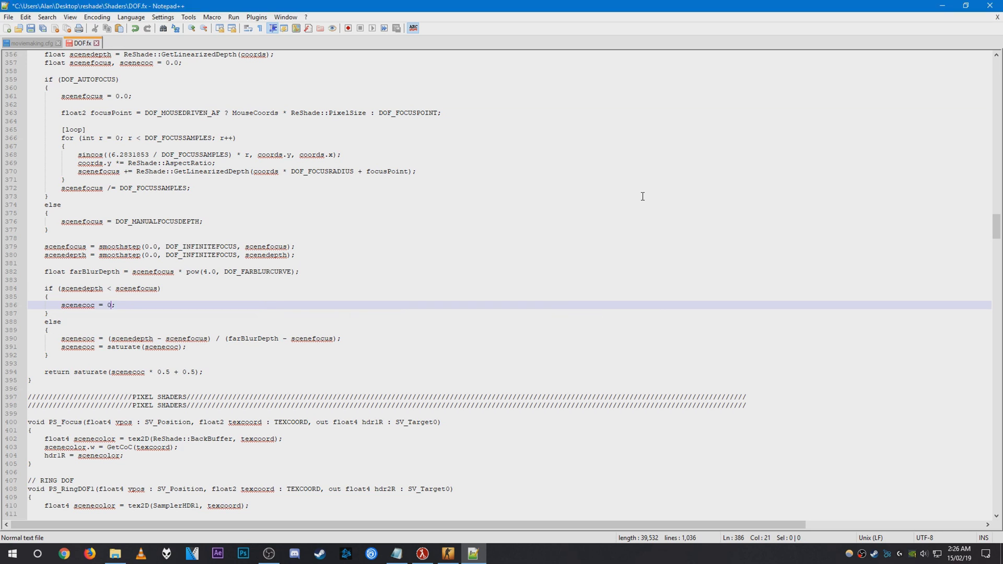
{"action": "key", "text": "ctrl+s"}
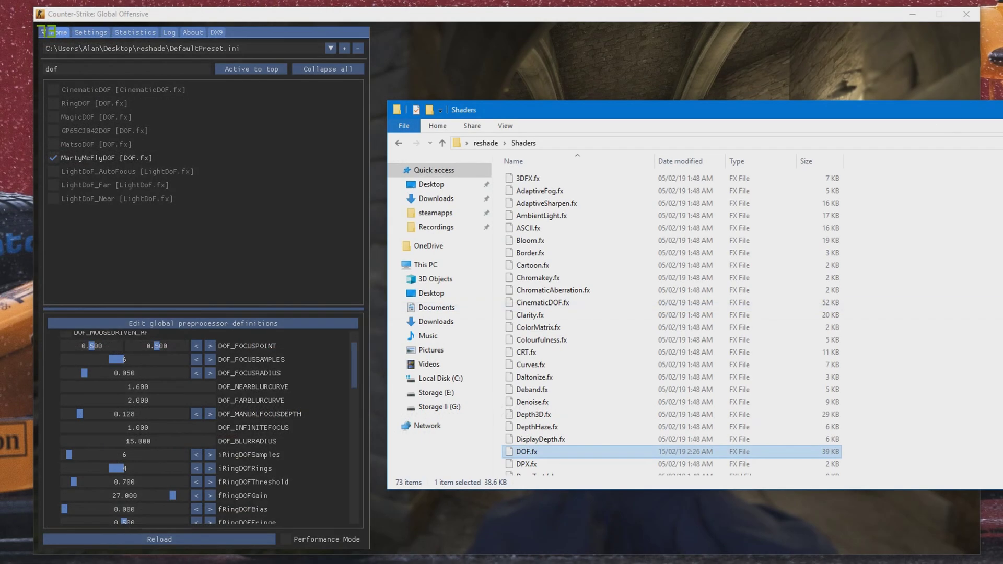
Close the Shaders folder window, reload the effects in the game, and set MartyMcFlyDOF's DOF_MANUALFOCUSDEPTH to 0.084.
{"action": "key", "text": "alt+F4"}
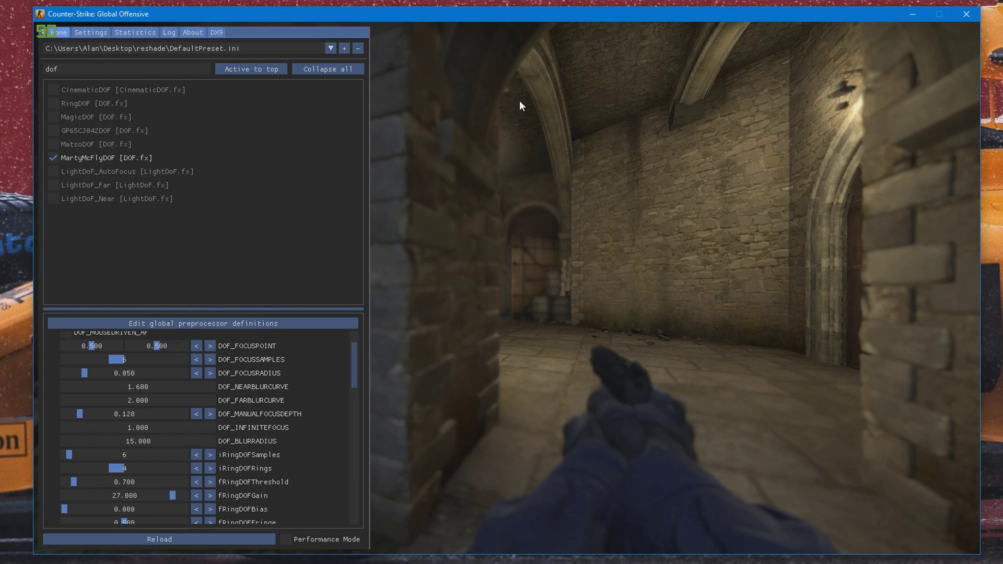
{"action": "left_click", "coordinate": [187, 541]}
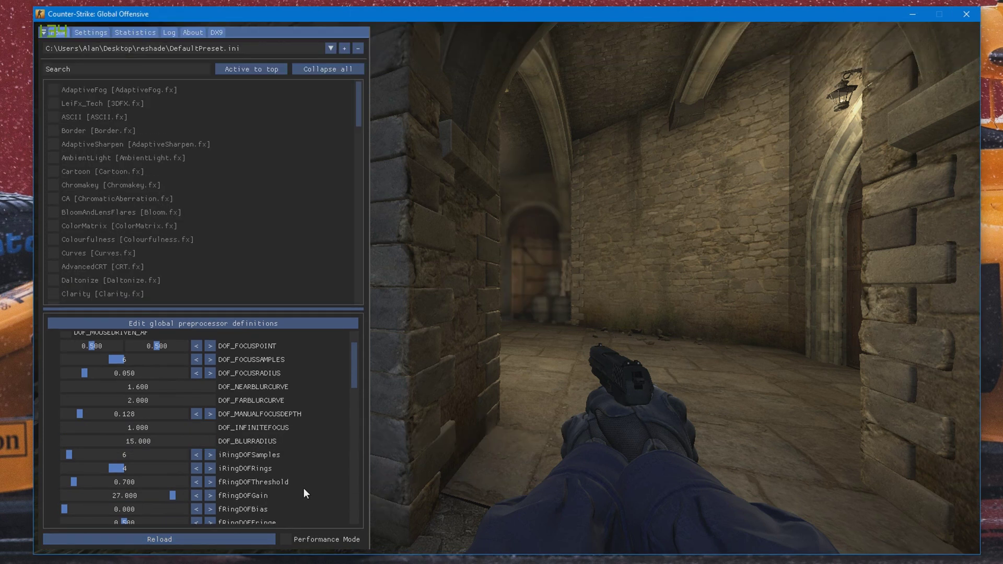
{"action": "mouse_move", "coordinate": [74, 413]}
{"action": "mouse_move", "coordinate": [74, 413]}
{"action": "left_mouse_down"}
{"action": "mouse_move", "coordinate": [98, 413]}
{"action": "mouse_move", "coordinate": [74, 415]}
{"action": "left_mouse_up"}
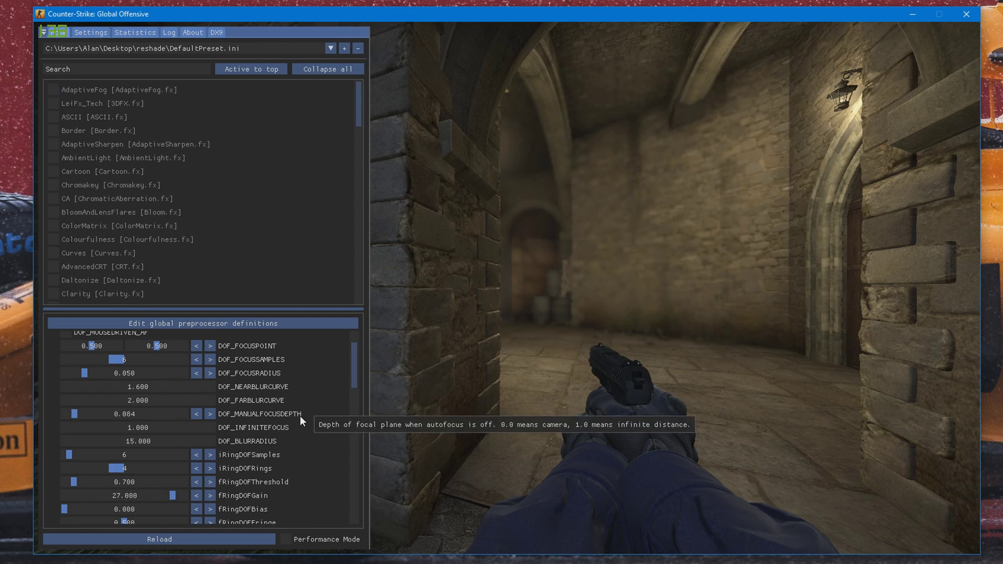
{"action": "scroll", "coordinate": [300, 416], "scroll_direction": "down", "scroll_amount": 10}
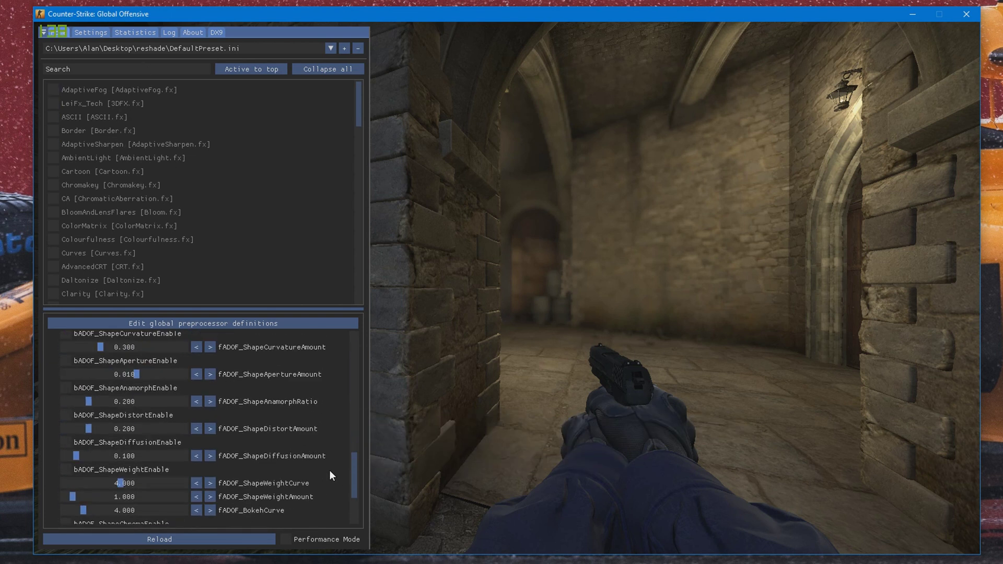
{"action": "scroll", "coordinate": [330, 473], "scroll_direction": "up", "scroll_amount": 6}
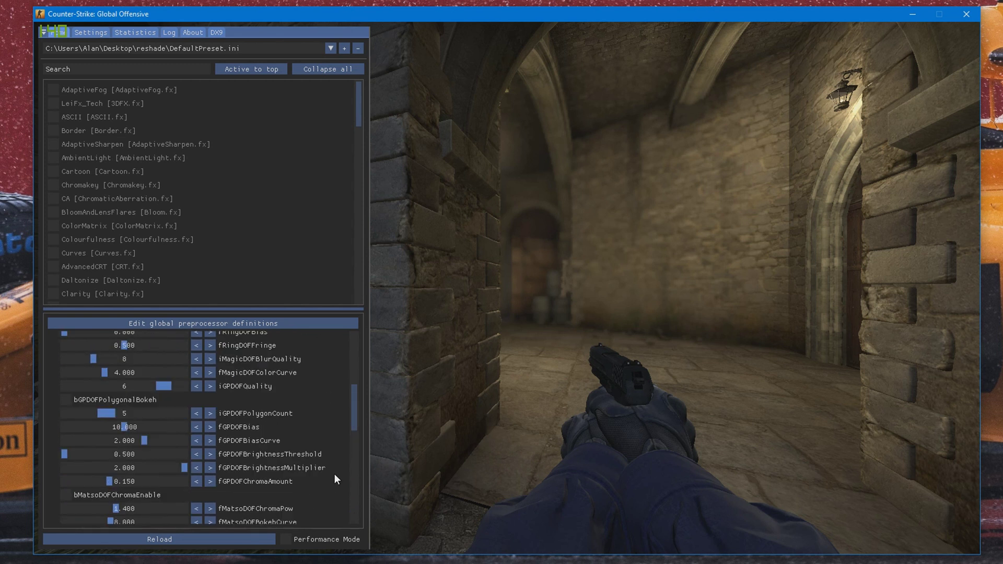
{"action": "scroll", "coordinate": [335, 479], "scroll_direction": "up", "scroll_amount": 4}
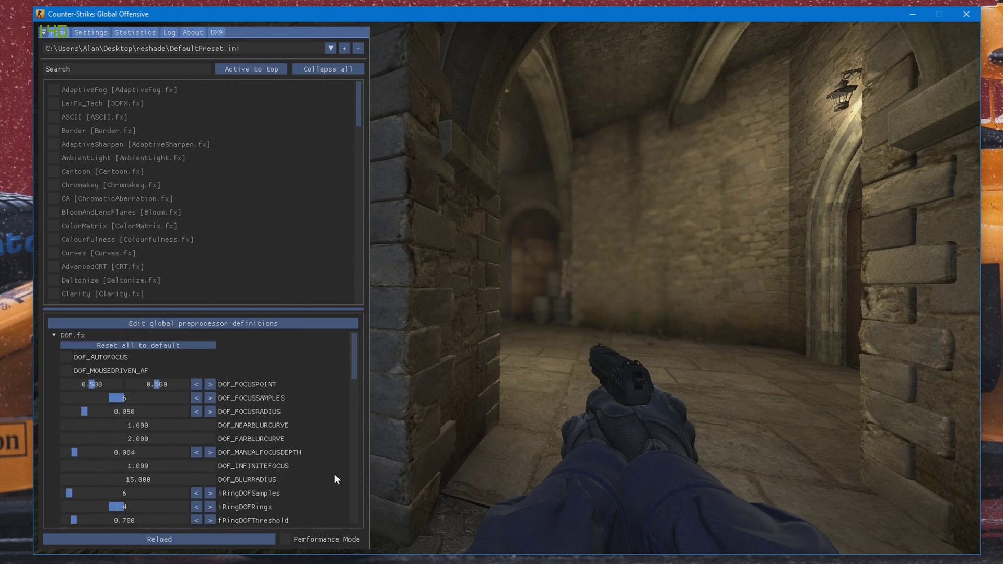
Filter the effects by "mxao", enable MXAO and set its debug view to AO/IL channel.
{"action": "left_click", "coordinate": [95, 69]}
{"action": "key", "text": "BackSpace"}
{"action": "type", "text": "mxao"}
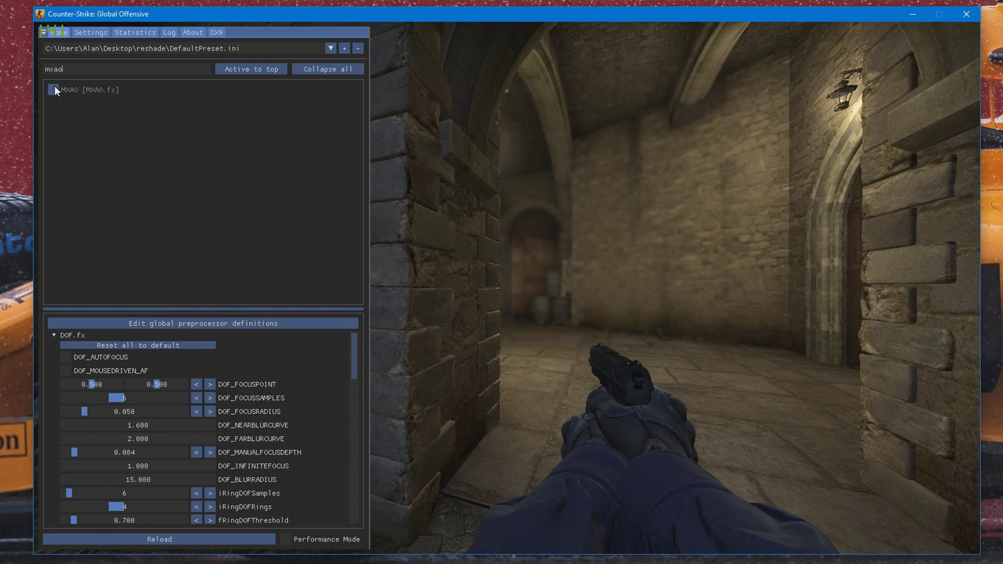
{"action": "left_click", "coordinate": [54, 90]}
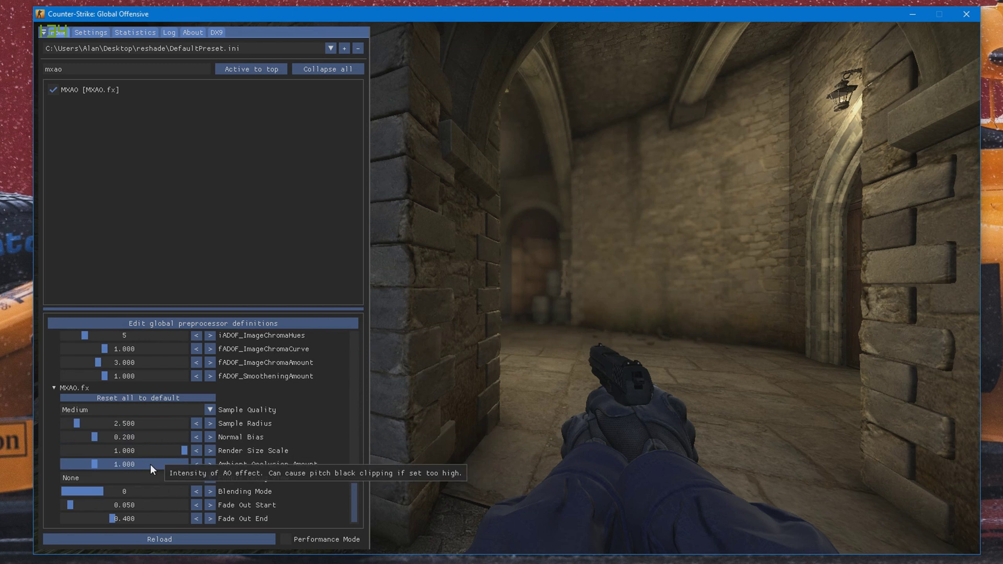
{"action": "left_click", "coordinate": [135, 479]}
{"action": "left_click", "coordinate": [115, 501]}
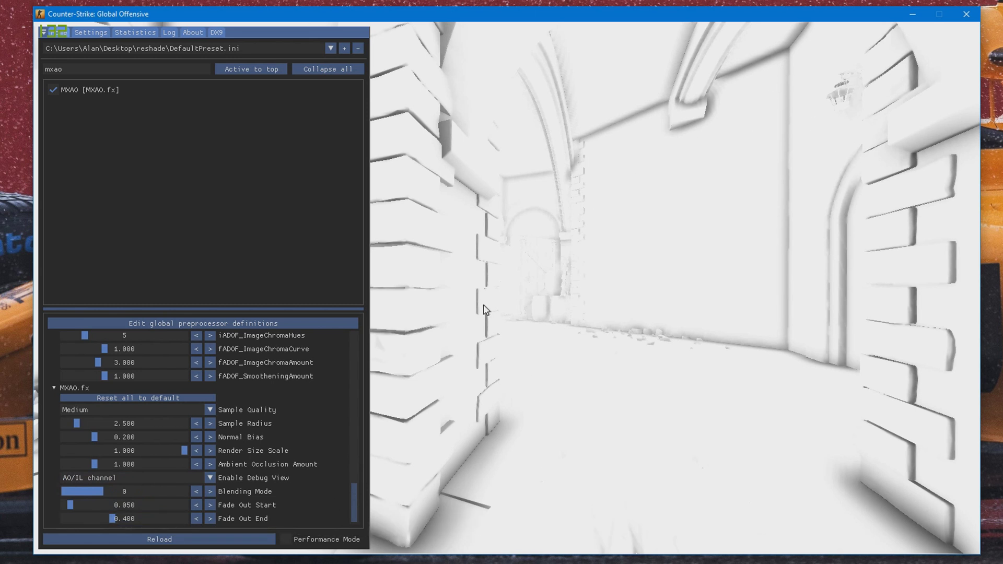
Set MXAO's Sample Radius to 7.128, Normal Bias to 0.311, Ambient Occlusion Amount to 1.596, Fade Out Start to 0.089 and Fade Out End to 0.803.
{"action": "left_click_drag", "start_coordinate": [83, 425], "coordinate": [116, 428]}
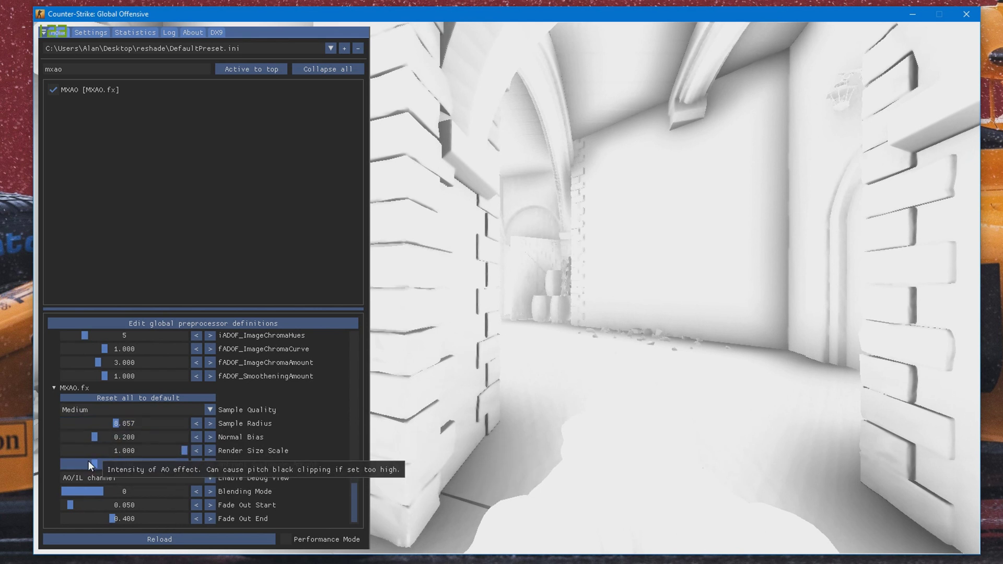
{"action": "mouse_move", "coordinate": [90, 464]}
{"action": "left_mouse_down"}
{"action": "mouse_move", "coordinate": [115, 467]}
{"action": "mouse_move", "coordinate": [112, 441]}
{"action": "mouse_move", "coordinate": [92, 425]}
{"action": "mouse_move", "coordinate": [105, 429]}
{"action": "left_mouse_up"}
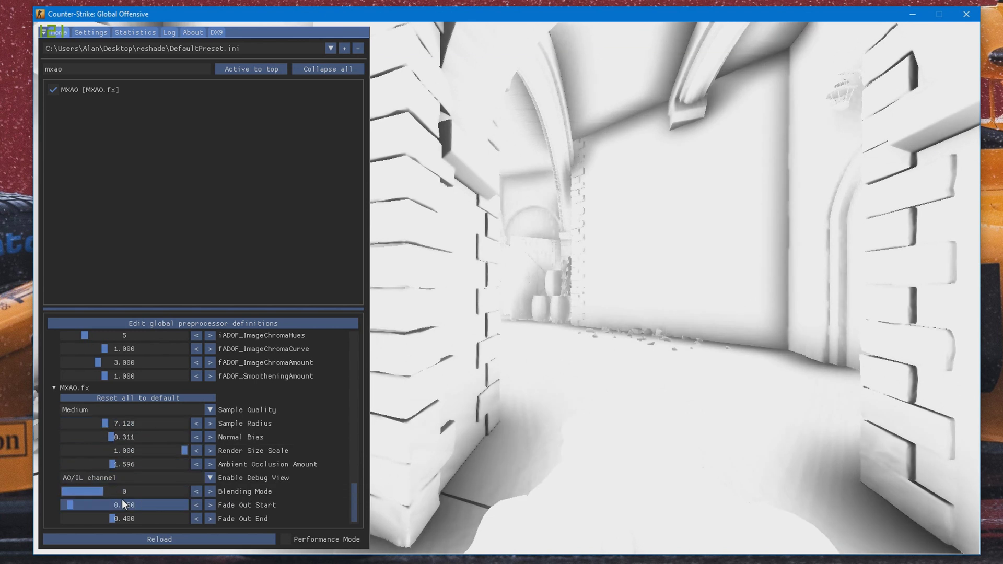
{"action": "mouse_move", "coordinate": [103, 506]}
{"action": "left_mouse_down"}
{"action": "mouse_move", "coordinate": [114, 506]}
{"action": "mouse_move", "coordinate": [75, 506]}
{"action": "mouse_move", "coordinate": [165, 519]}
{"action": "left_mouse_up"}
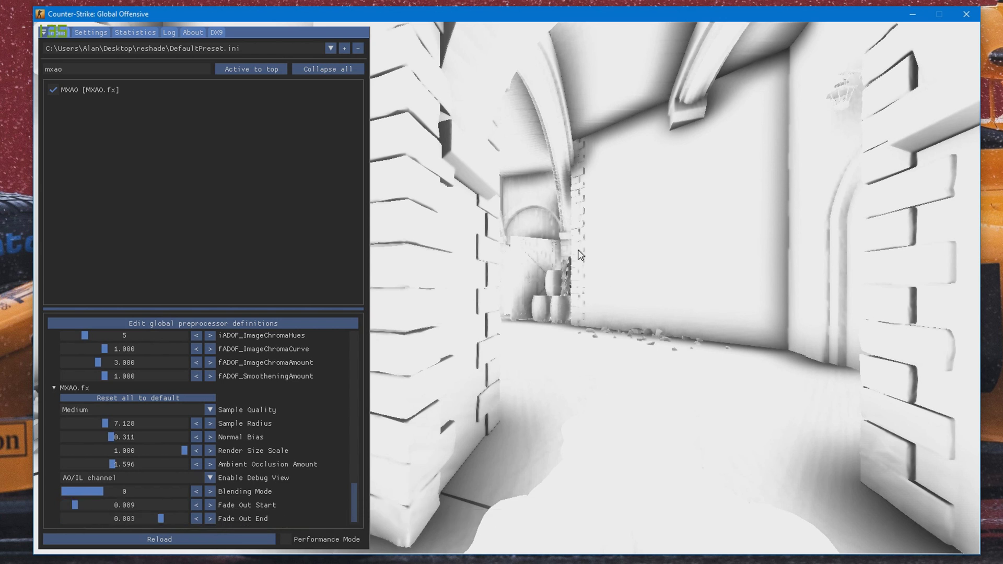
Set MXAO's Sample Quality to Very High and its debug view to None.
{"action": "left_click", "coordinate": [147, 409]}
{"action": "left_click", "coordinate": [120, 465]}
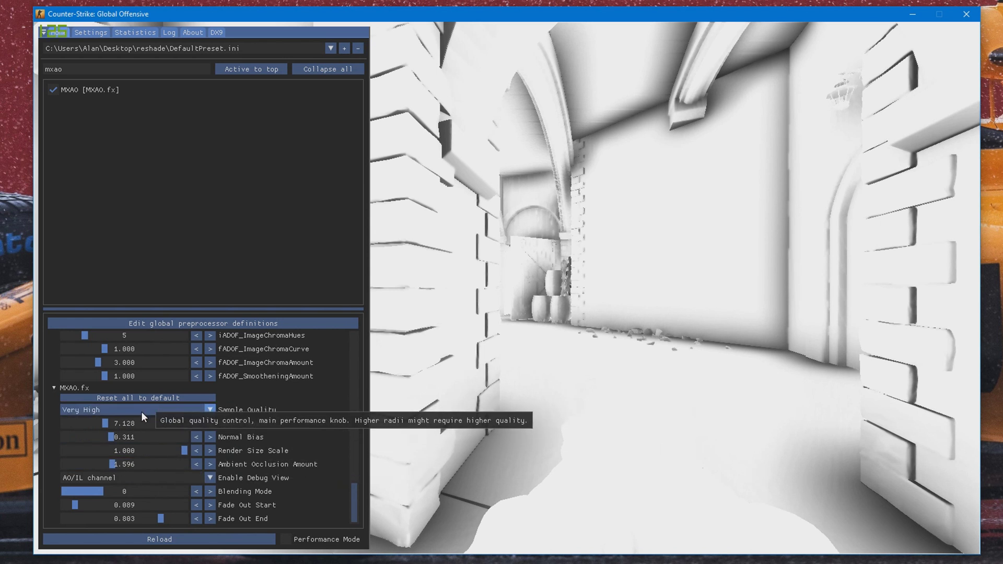
{"action": "left_click", "coordinate": [142, 478]}
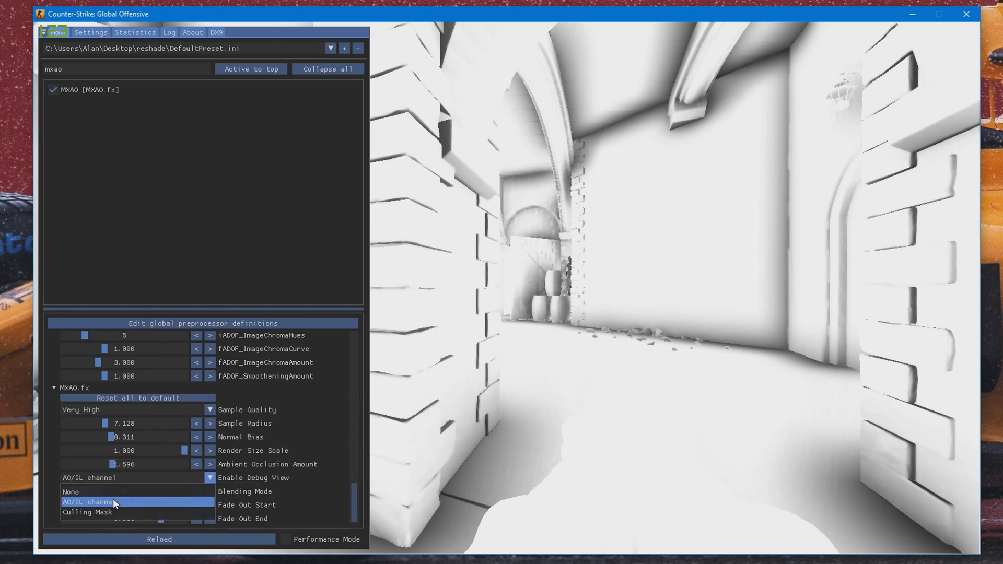
{"action": "left_click", "coordinate": [113, 493]}
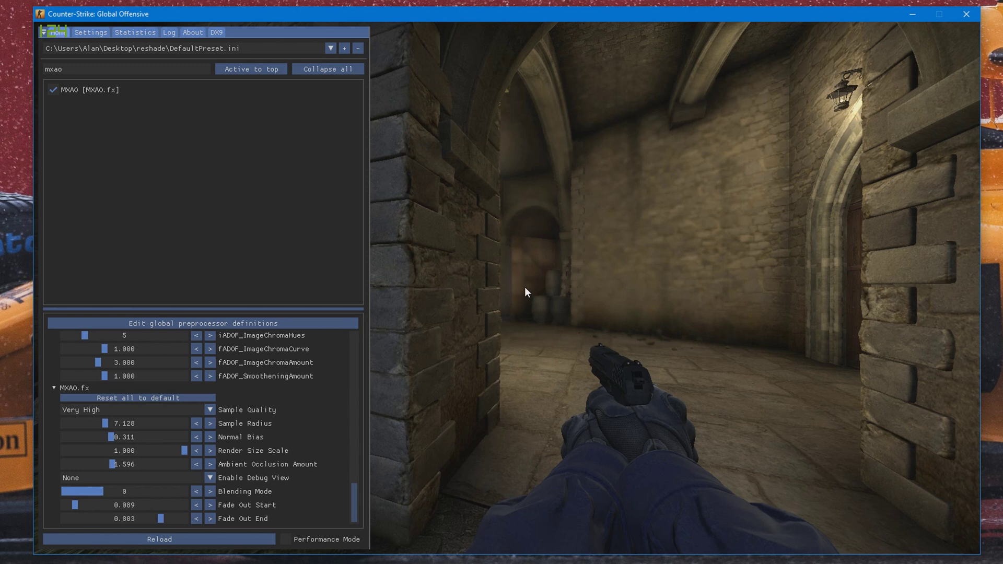
Filter the effects by "fxaa", enable FXAA and enlarge the effect settings area.
{"action": "left_click", "coordinate": [89, 65]}
{"action": "key", "text": "ctrl+a"}
{"action": "key", "text": "BackSpace"}
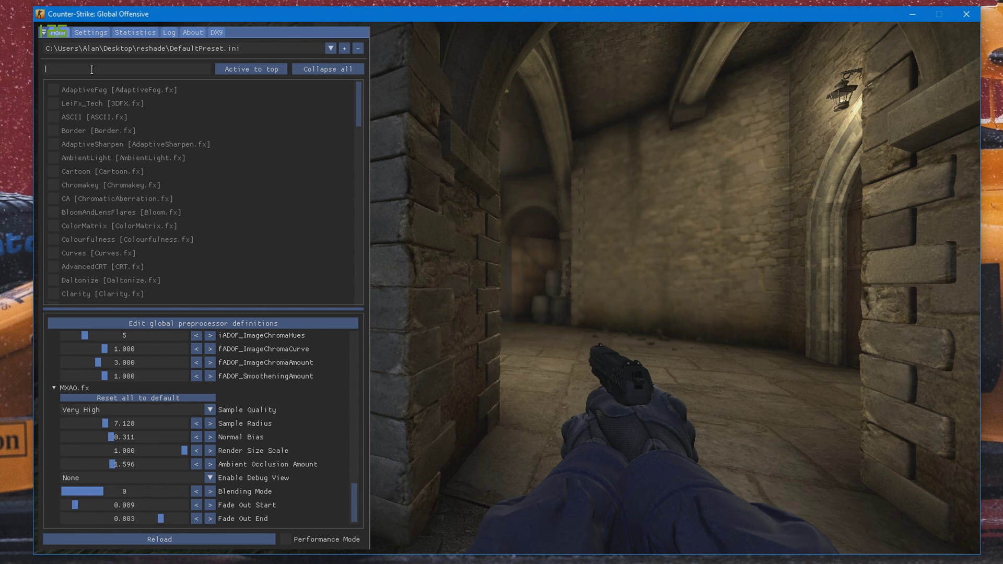
{"action": "type", "text": "fxaa"}
{"action": "left_click", "coordinate": [54, 89]}
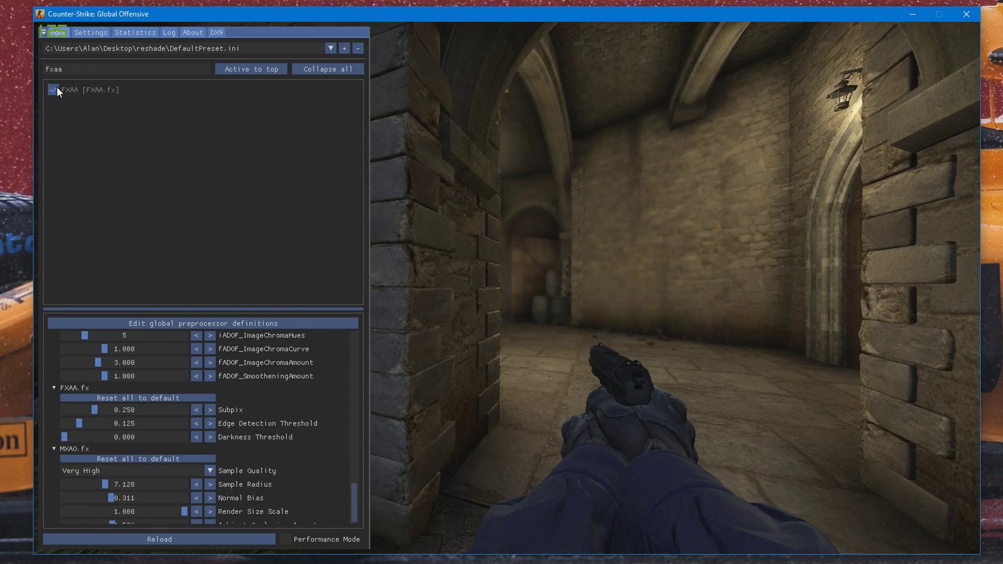
{"action": "left_click_drag", "start_coordinate": [193, 308], "coordinate": [195, 282]}
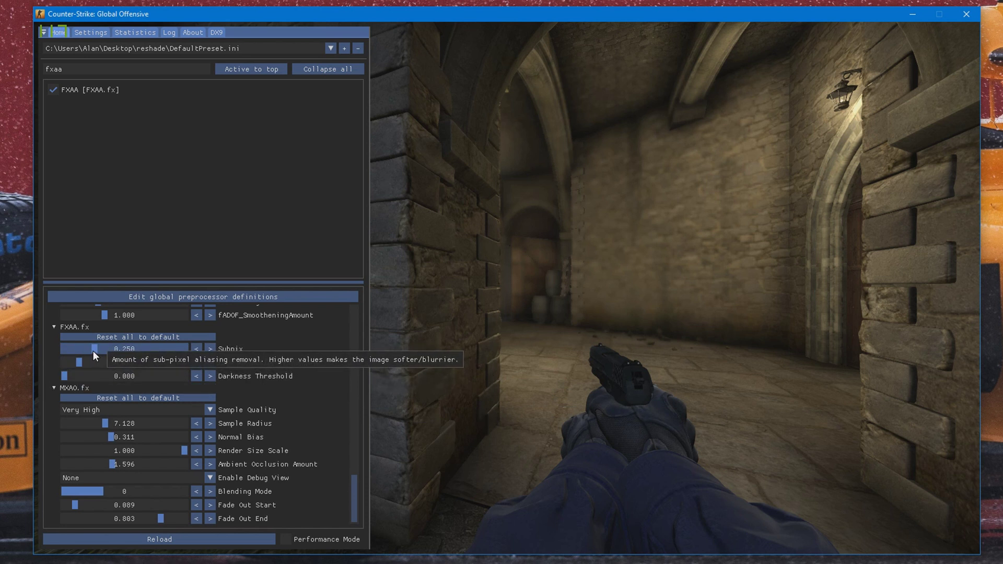
Filter the effects by "smaa" and enable SMAA.
{"action": "left_click", "coordinate": [93, 67]}
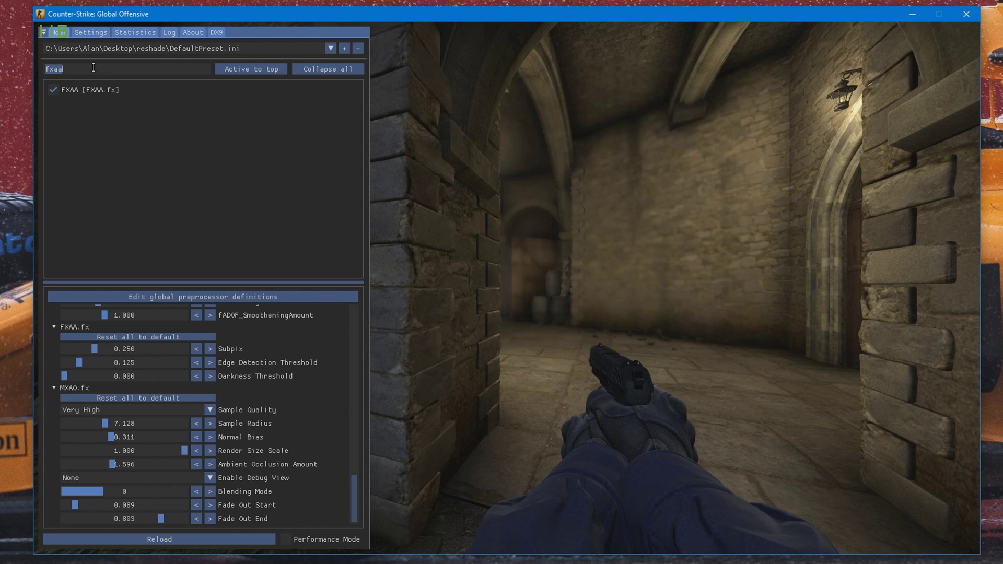
{"action": "key", "text": "BackSpace"}
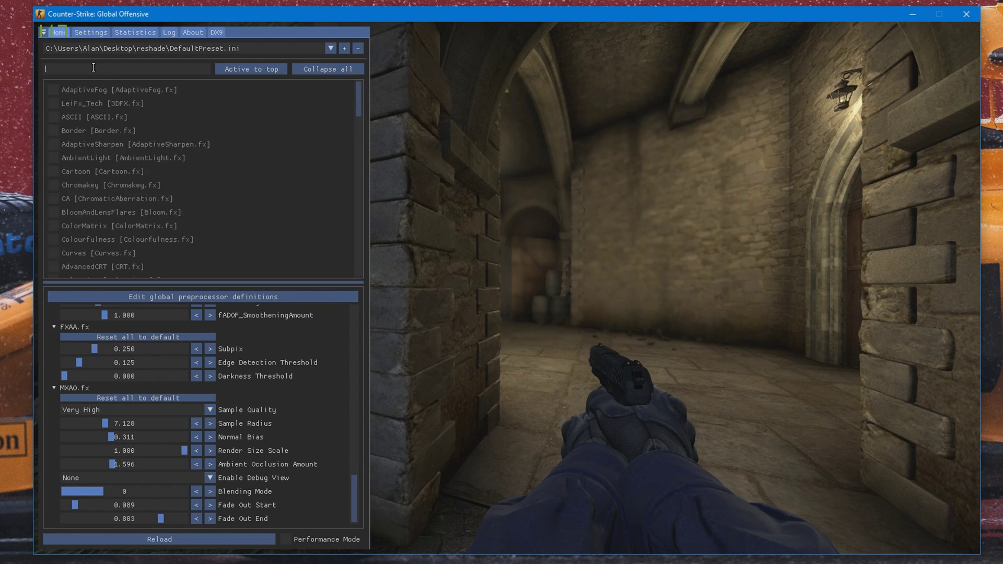
{"action": "type", "text": "smaa"}
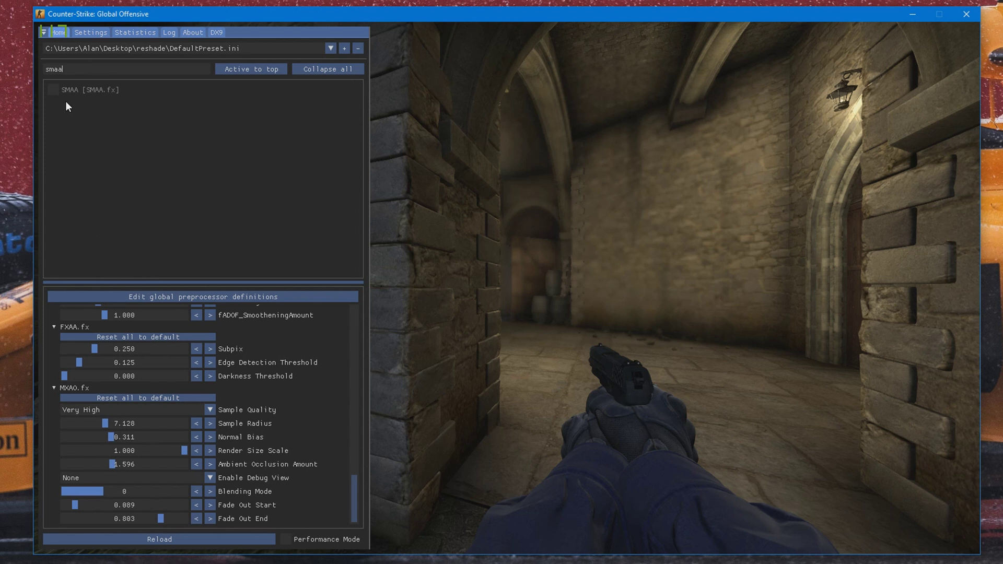
{"action": "left_click", "coordinate": [54, 90]}
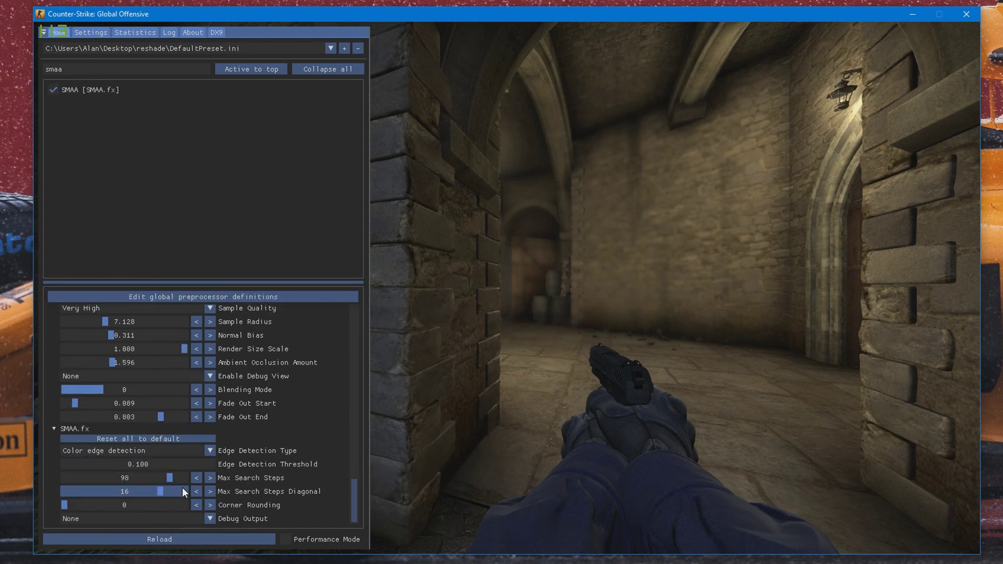
Preview SMAA's 'edgesTex' buffer debug output and return the debug output to None.
{"action": "left_click", "coordinate": [172, 520]}
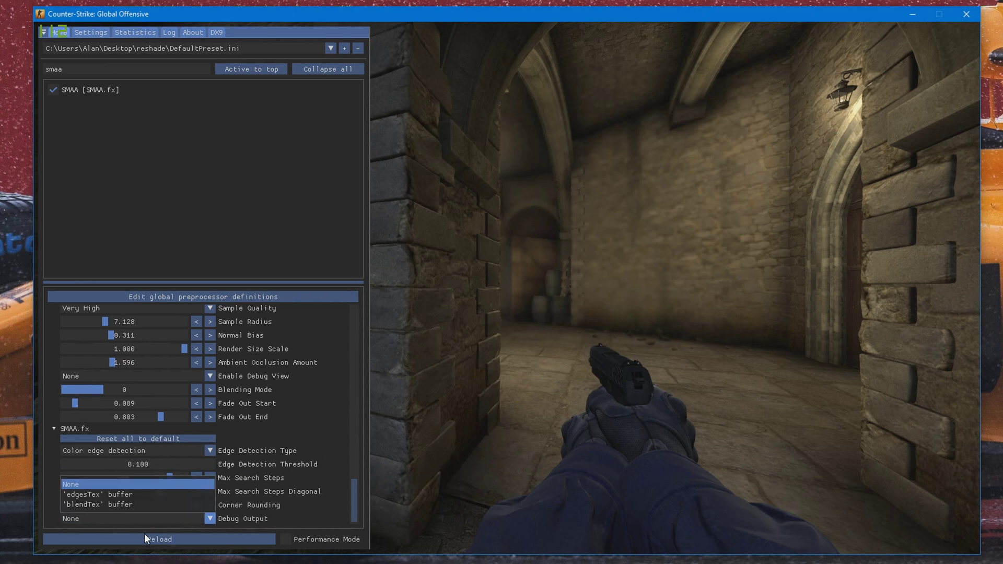
{"action": "left_click", "coordinate": [123, 493]}
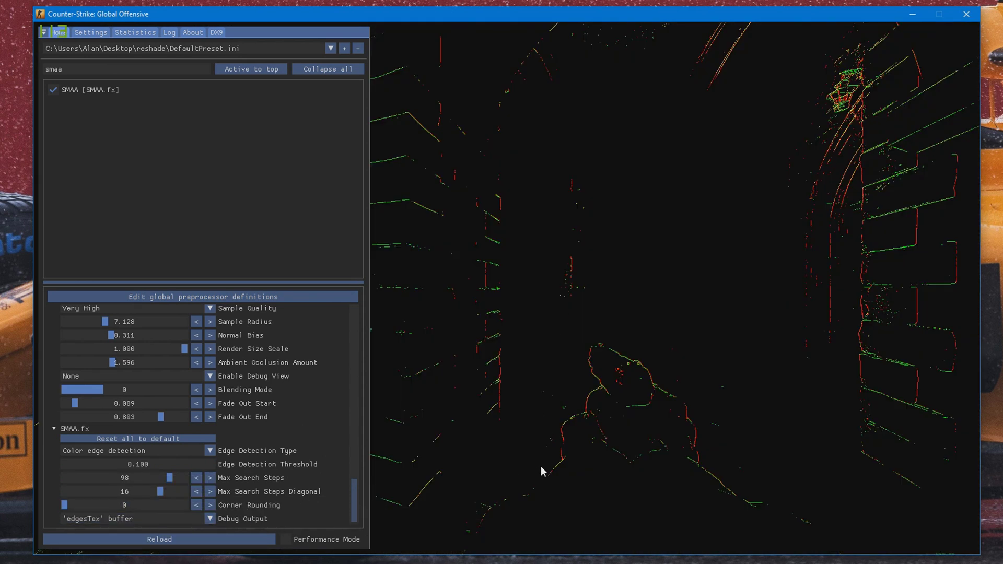
{"action": "left_click", "coordinate": [149, 525]}
{"action": "left_click", "coordinate": [149, 484]}
{"action": "left_click_drag", "start_coordinate": [355, 503], "coordinate": [345, 319]}
Clear the effect filter and enable AdaptiveSharpen and Curves in the full effects list.
{"action": "left_click", "coordinate": [149, 70]}
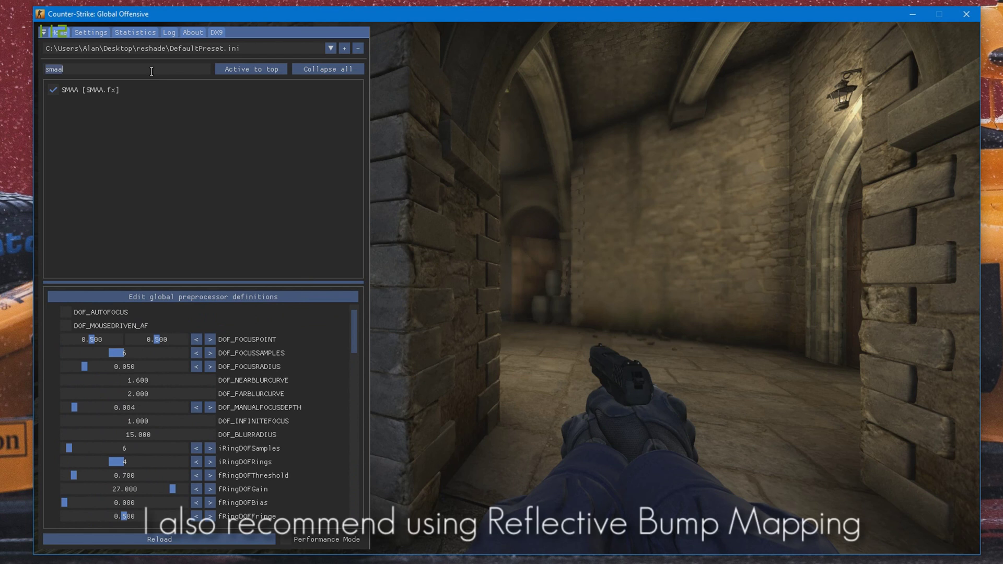
{"action": "key", "text": "BackSpace"}
{"action": "key", "text": "BackSpace"}
{"action": "key", "text": "BackSpace"}
{"action": "key", "text": "BackSpace"}
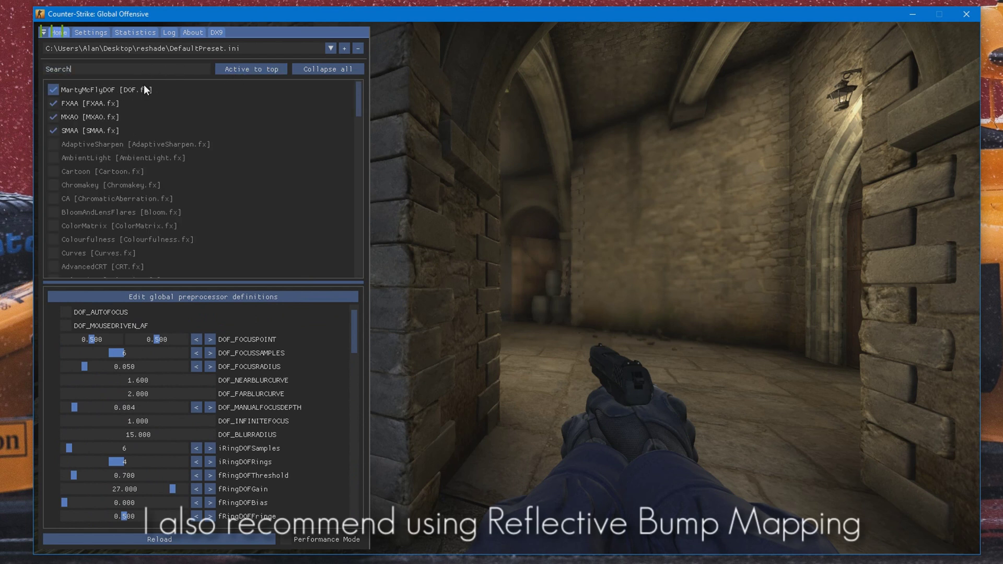
{"action": "left_click", "coordinate": [55, 144]}
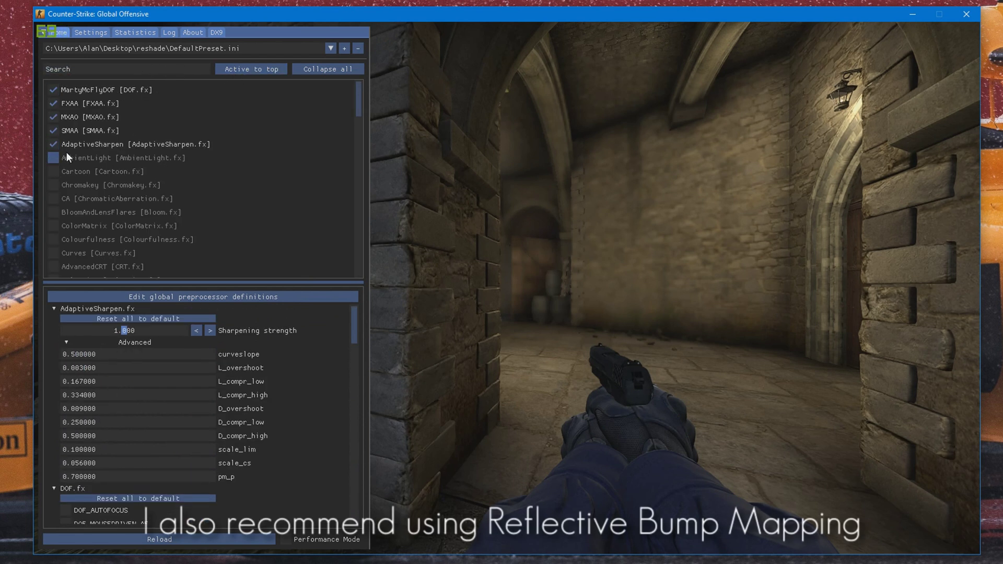
{"action": "scroll", "coordinate": [95, 234], "scroll_direction": "down", "scroll_amount": 1}
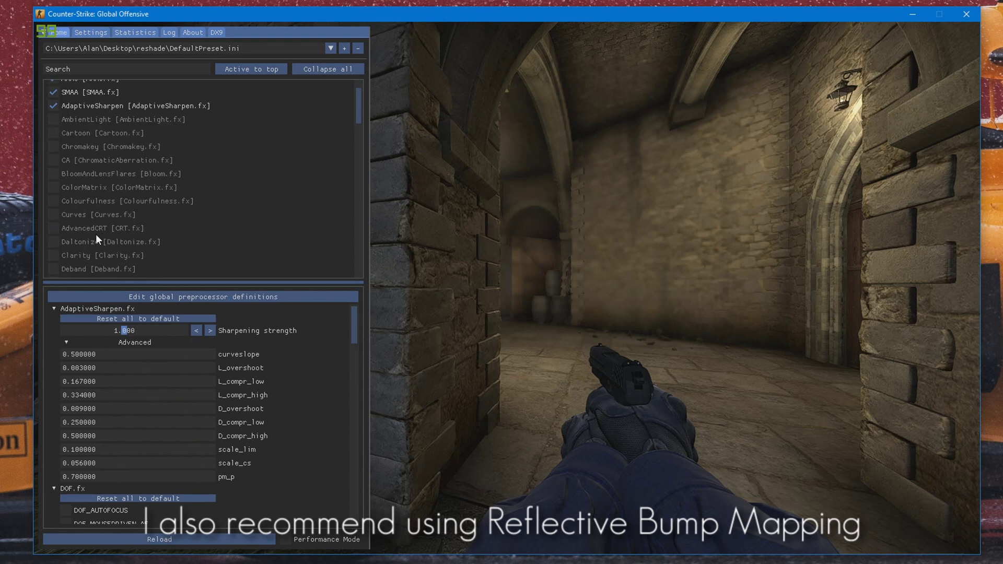
{"action": "left_click", "coordinate": [53, 215]}
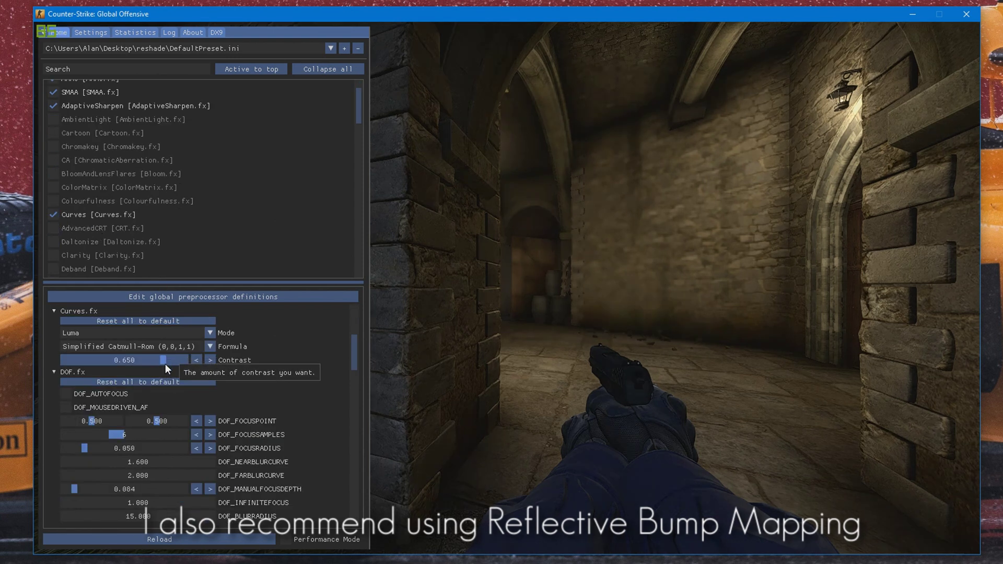
Lower the Curves contrast and disable Curves, and try the HDR effect from FakeHDR.fx, switching it off again.
{"action": "left_click_drag", "start_coordinate": [165, 364], "coordinate": [55, 359]}
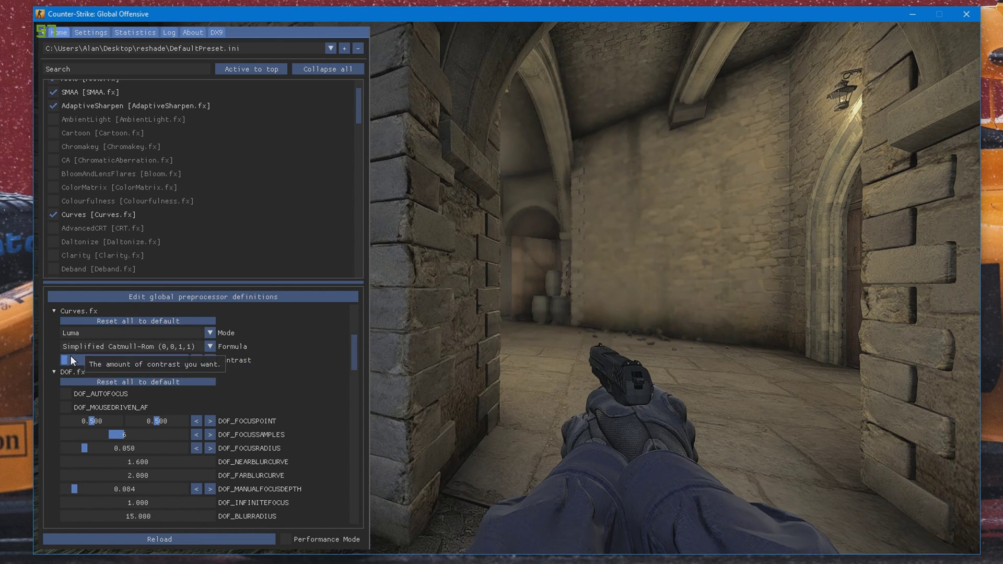
{"action": "left_click", "coordinate": [54, 215]}
{"action": "scroll", "coordinate": [134, 253], "scroll_direction": "down", "scroll_amount": 3}
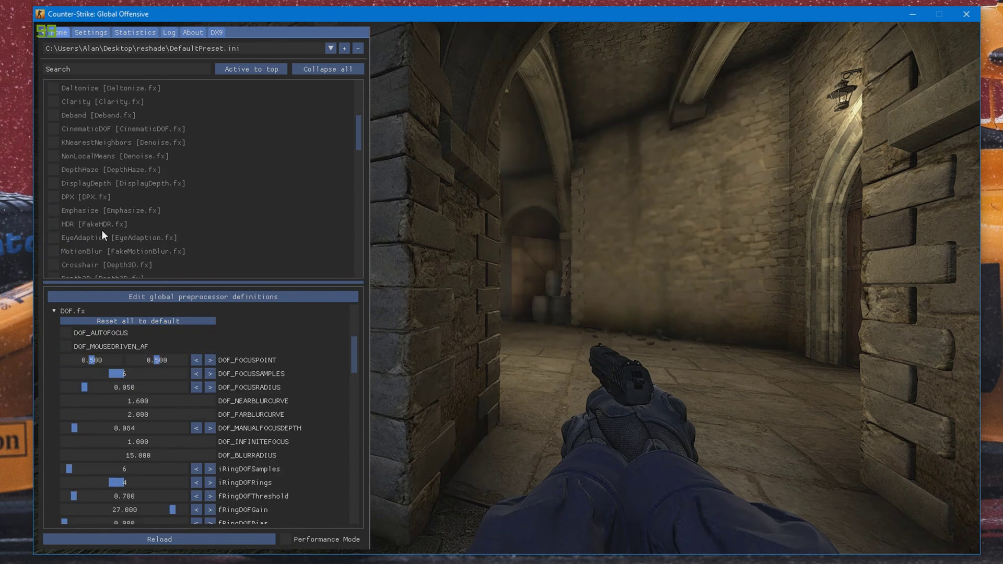
{"action": "left_click", "coordinate": [54, 223]}
{"action": "left_click", "coordinate": [55, 225]}
Try the Crosshair effect from Depth3D.fx and the MagicBloom effect, switching both off again.
{"action": "scroll", "coordinate": [67, 223], "scroll_direction": "down", "scroll_amount": 1}
{"action": "scroll", "coordinate": [104, 235], "scroll_direction": "down", "scroll_amount": 3}
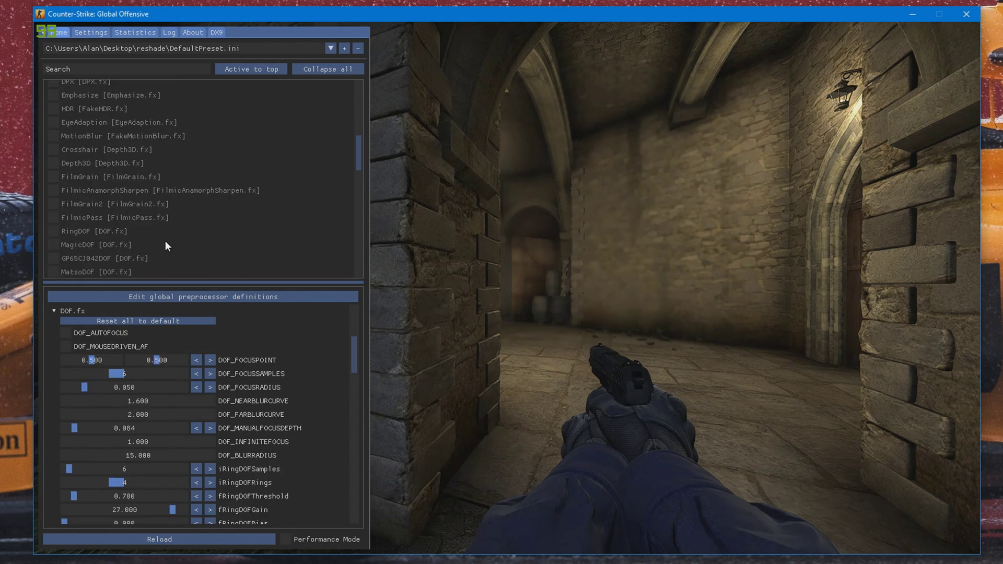
{"action": "left_click", "coordinate": [54, 150]}
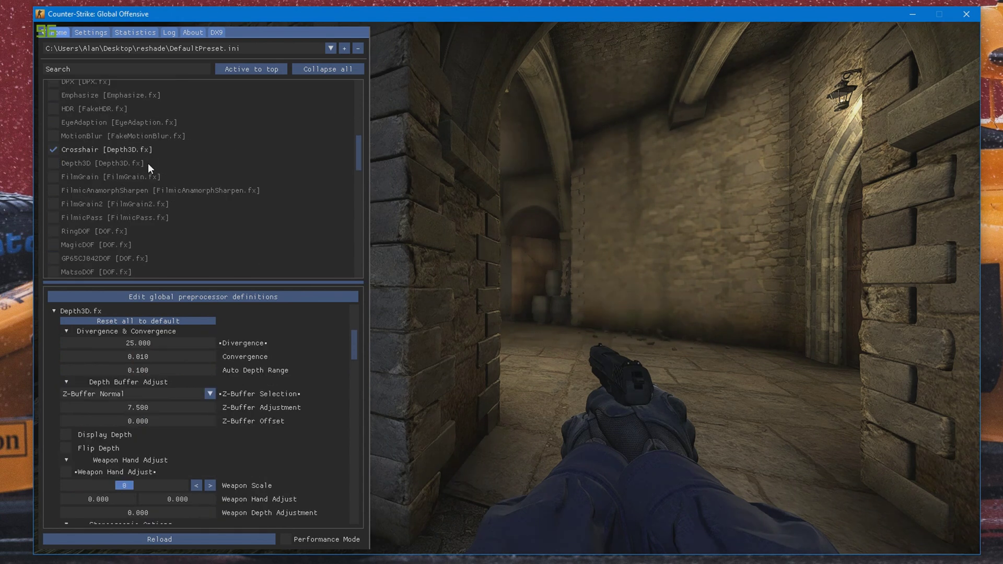
{"action": "left_click", "coordinate": [104, 231]}
{"action": "scroll", "coordinate": [125, 235], "scroll_direction": "down", "scroll_amount": 3}
{"action": "scroll", "coordinate": [163, 225], "scroll_direction": "down", "scroll_amount": 5}
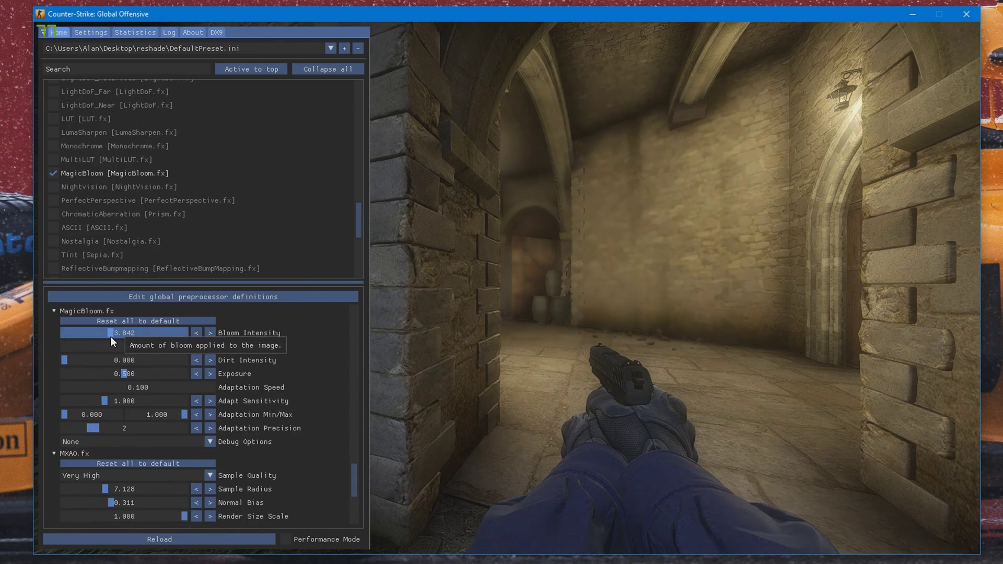
{"action": "left_click", "coordinate": [53, 173]}
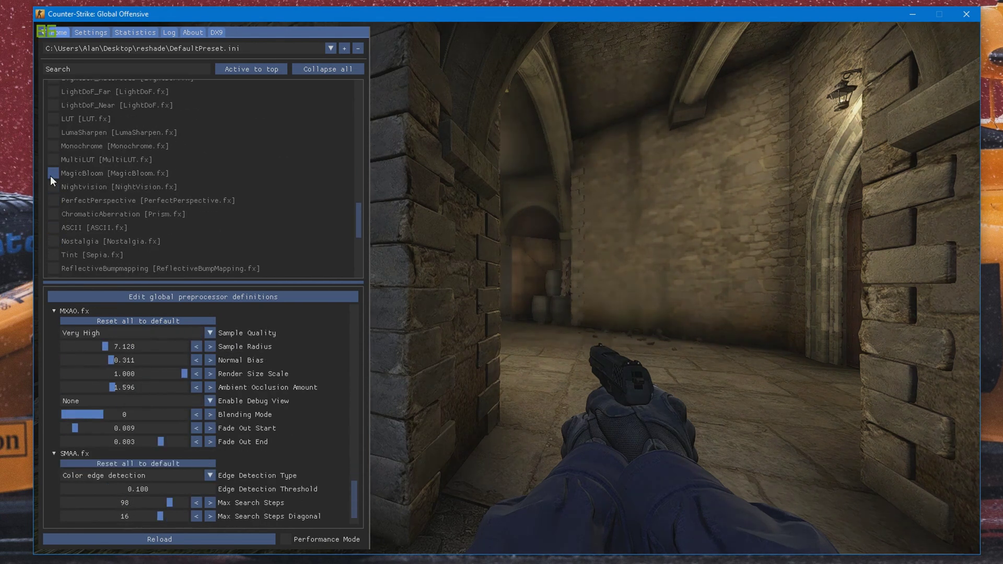
Enlarge the effects list, enable AdaptiveFog using the filter "fog", and move the active effects to the start of the list.
{"action": "scroll", "coordinate": [166, 243], "scroll_direction": "up", "scroll_amount": 8}
{"action": "left_click_drag", "start_coordinate": [125, 282], "coordinate": [125, 339]}
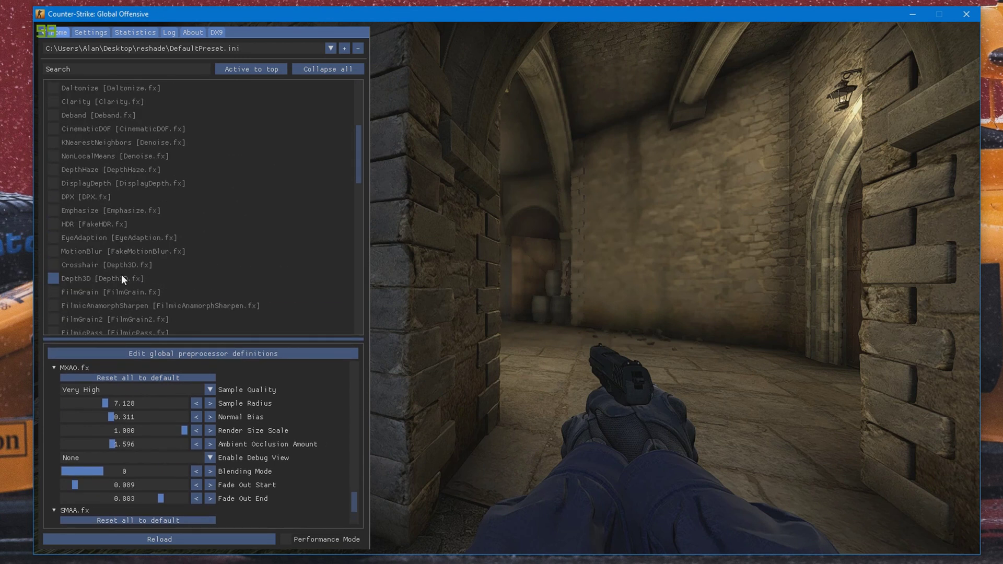
{"action": "scroll", "coordinate": [126, 269], "scroll_direction": "up", "scroll_amount": 2}
{"action": "left_click", "coordinate": [140, 70]}
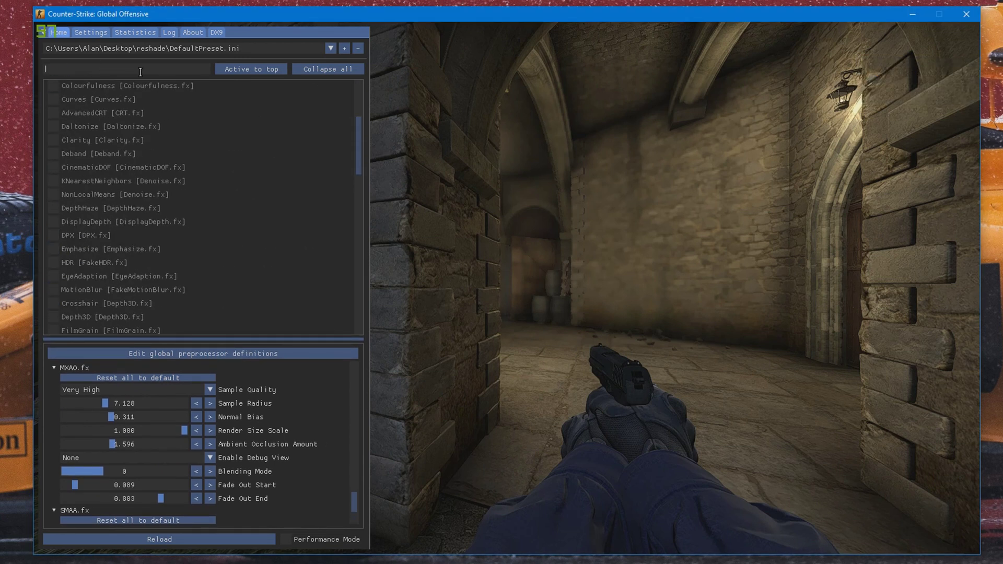
{"action": "type", "text": "fog"}
{"action": "left_click", "coordinate": [52, 90]}
{"action": "left_click", "coordinate": [251, 69]}
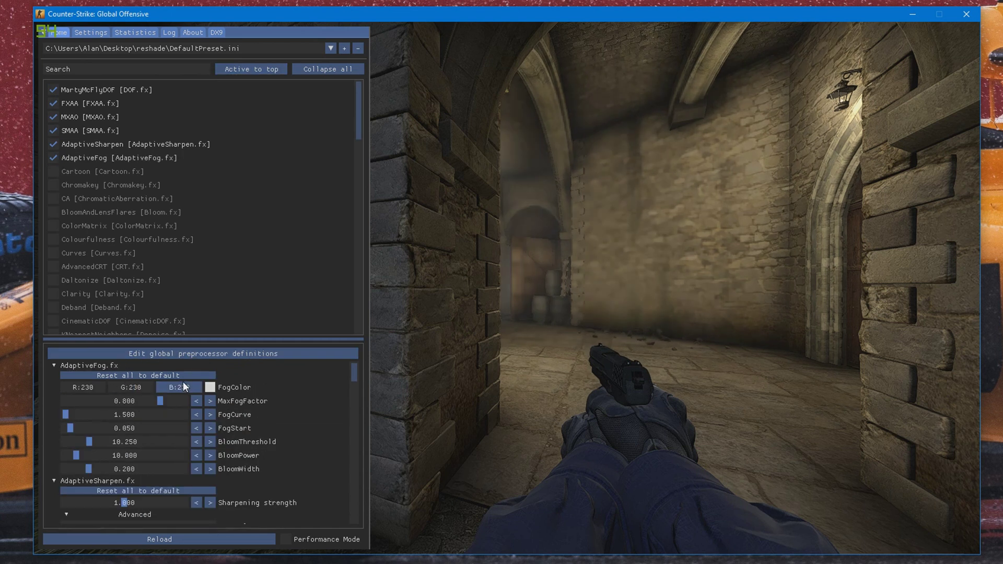
Tune AdaptiveFog to MaxFogFactor 0.502, FogCurve 6.034, FogStart 0.054, BloomThreshold 22.906, and zero BloomPower and BloomWidth.
{"action": "left_click_drag", "start_coordinate": [65, 409], "coordinate": [70, 409]}
{"action": "mouse_move", "coordinate": [70, 421]}
{"action": "left_mouse_down"}
{"action": "mouse_move", "coordinate": [92, 422]}
{"action": "mouse_move", "coordinate": [68, 409]}
{"action": "mouse_move", "coordinate": [95, 435]}
{"action": "mouse_move", "coordinate": [67, 440]}
{"action": "mouse_move", "coordinate": [92, 450]}
{"action": "mouse_move", "coordinate": [68, 449]}
{"action": "mouse_move", "coordinate": [76, 423]}
{"action": "left_mouse_up"}
{"action": "left_click", "coordinate": [124, 396]}
{"action": "left_click", "coordinate": [73, 408]}
{"action": "left_click", "coordinate": [68, 409]}
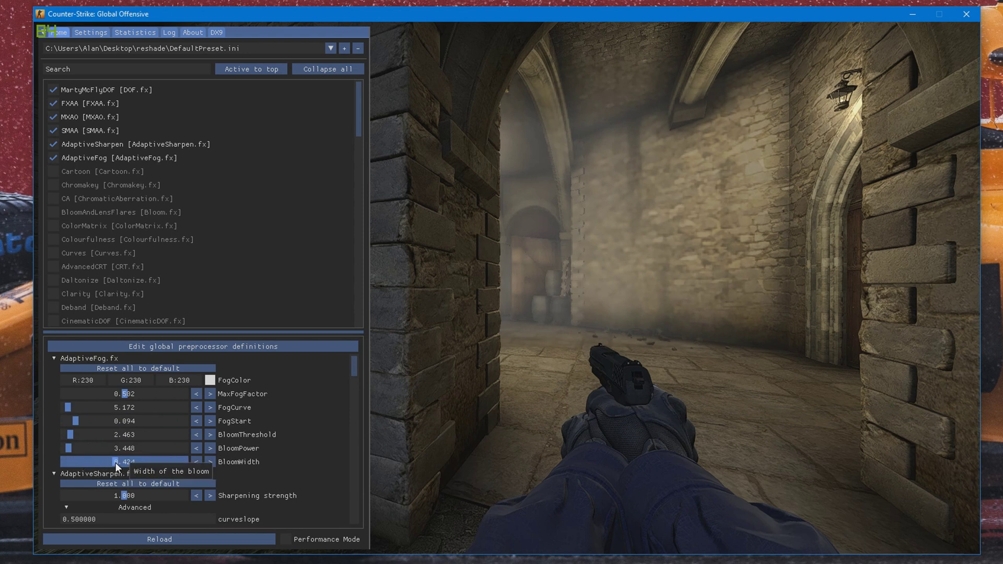
{"action": "left_click_drag", "start_coordinate": [115, 462], "coordinate": [71, 422]}
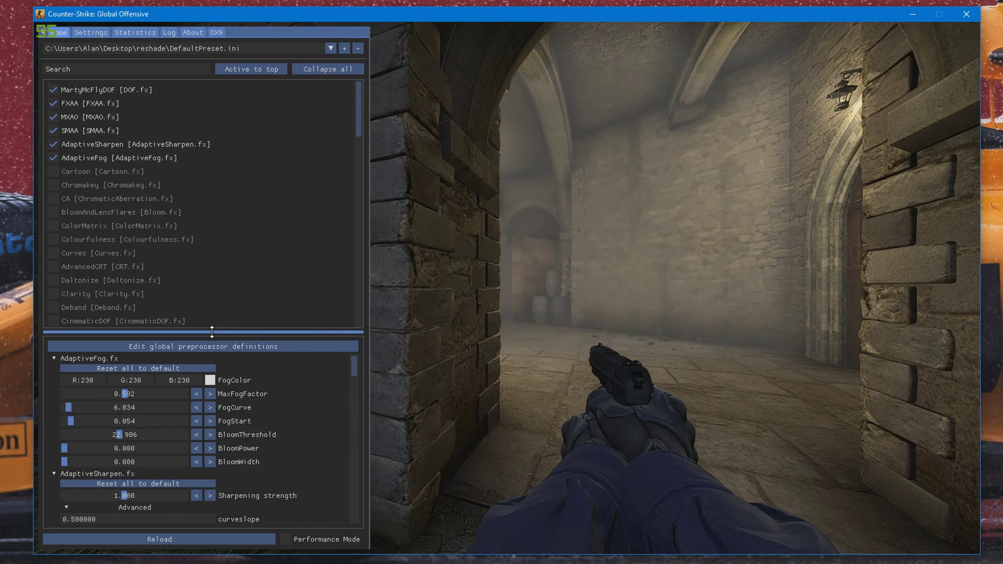
Filter the effects by "cur" and enable Curves with mode Both Luma and Chroma and contrast 0.576.
{"action": "left_click", "coordinate": [85, 68]}
{"action": "type", "text": "cur"}
{"action": "left_click", "coordinate": [53, 89]}
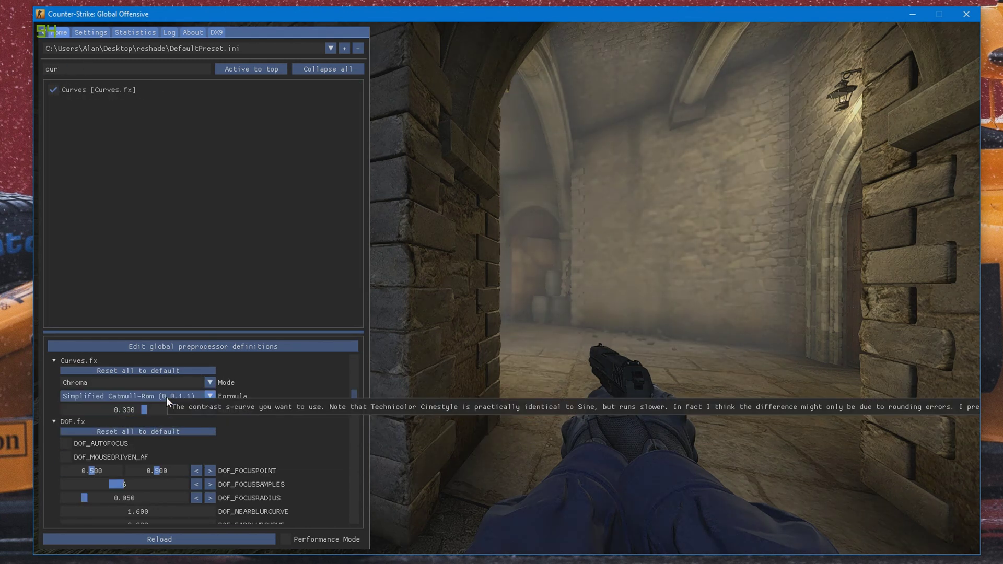
{"action": "left_click", "coordinate": [167, 383]}
{"action": "left_click", "coordinate": [105, 420]}
{"action": "left_click_drag", "start_coordinate": [145, 410], "coordinate": [149, 409]}
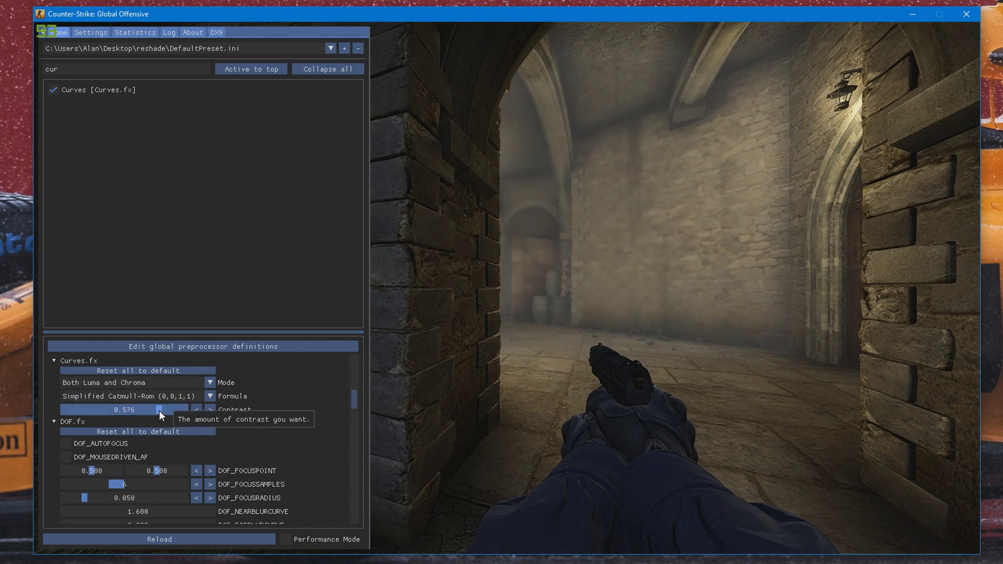
Filter by "mxao" and, in the AO/IL channel debug view, set MXAO's Blending Mode to 1, Fade Out Start to 0.315 and Fade Out End to 1.000.
{"action": "double_click", "coordinate": [104, 68]}
{"action": "type", "text": "mxao"}
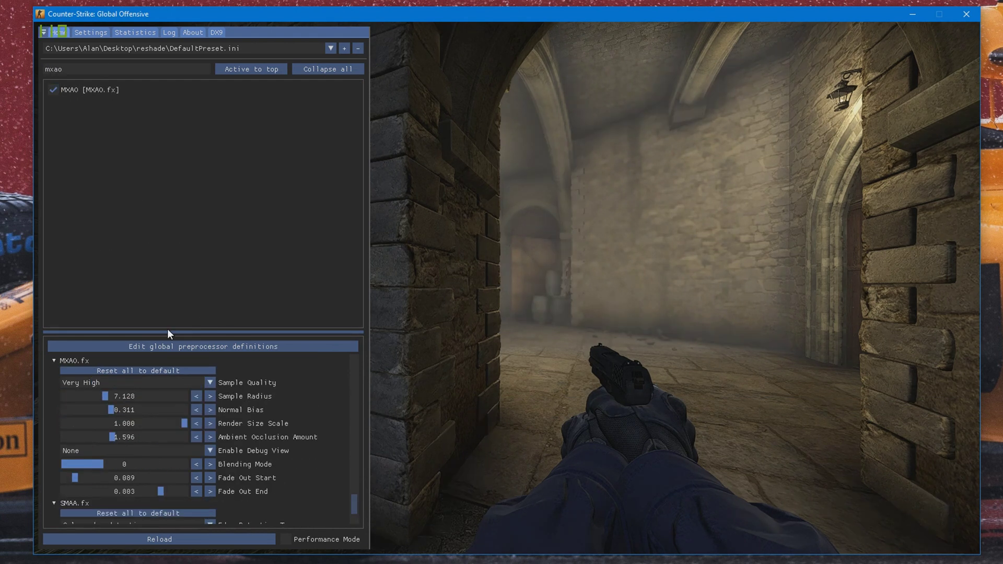
{"action": "left_click", "coordinate": [118, 431]}
{"action": "left_click", "coordinate": [73, 455]}
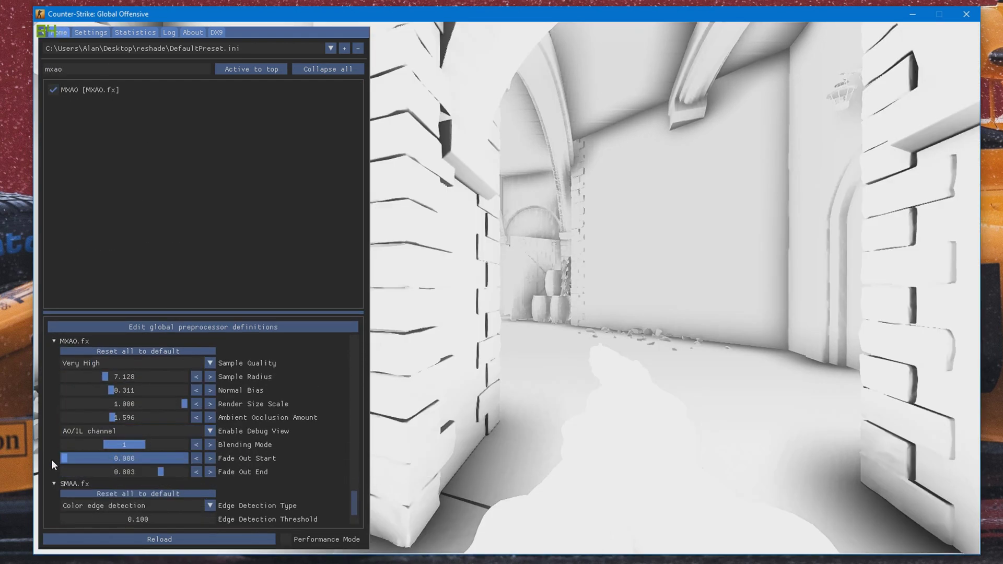
{"action": "left_click", "coordinate": [167, 418]}
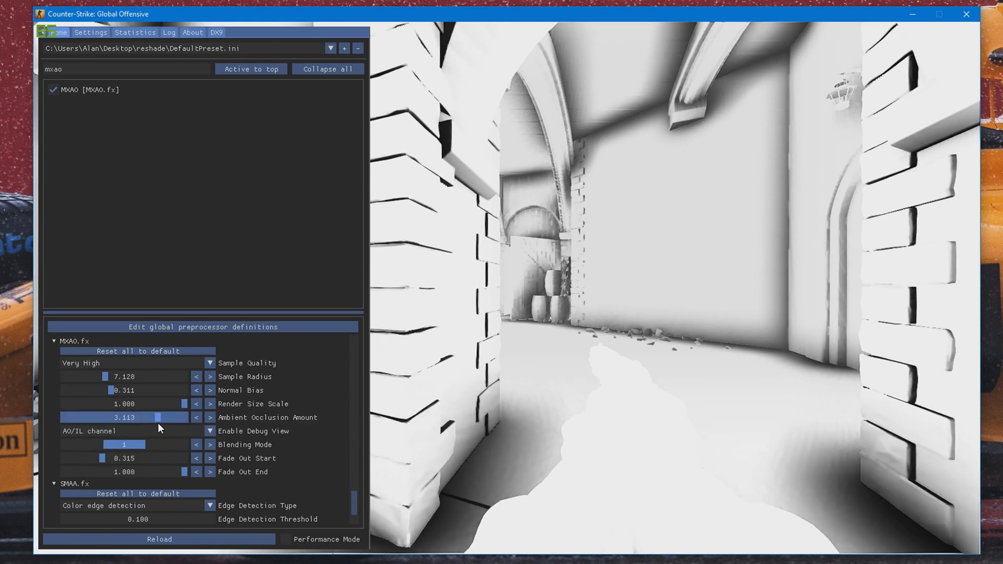
Set MXAO's Normal Bias to 0.276 and Sample Radius to about 11, and return the debug view to None.
{"action": "left_click", "coordinate": [106, 391]}
{"action": "left_click", "coordinate": [130, 376]}
{"action": "left_click_drag", "start_coordinate": [131, 379], "coordinate": [130, 382]}
{"action": "left_click", "coordinate": [116, 431]}
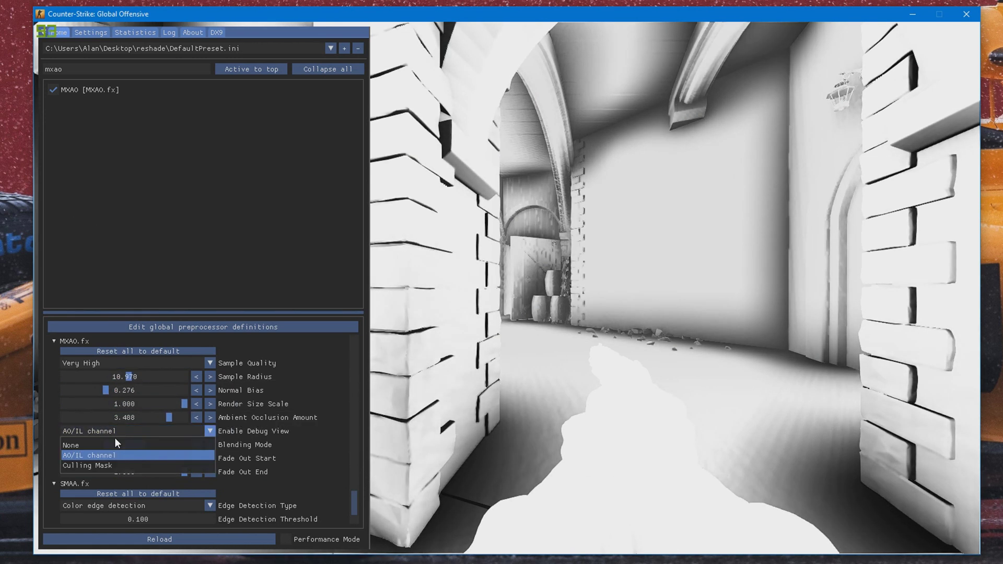
{"action": "left_click", "coordinate": [115, 445]}
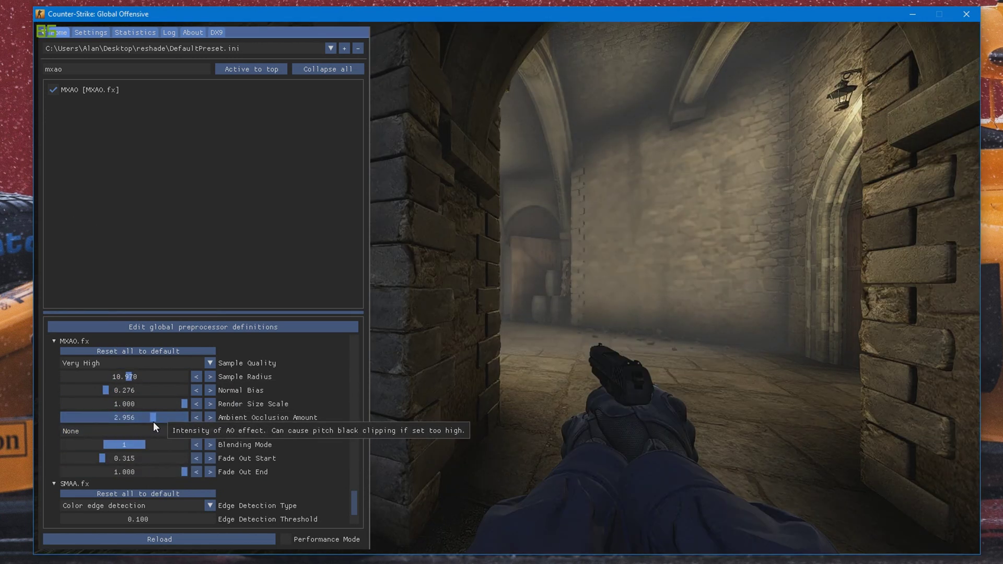
Using the AO/IL channel debug view, set MXAO's Ambient Occlusion Amount to about 2.68 and Normal Bias to 0.422, reduce Sample Radius, and close the ReShade overlay.
{"action": "left_click", "coordinate": [130, 431]}
{"action": "left_click", "coordinate": [105, 458]}
{"action": "left_click", "coordinate": [144, 420]}
{"action": "left_click_drag", "start_coordinate": [143, 420], "coordinate": [145, 417]}
{"action": "left_click", "coordinate": [106, 391]}
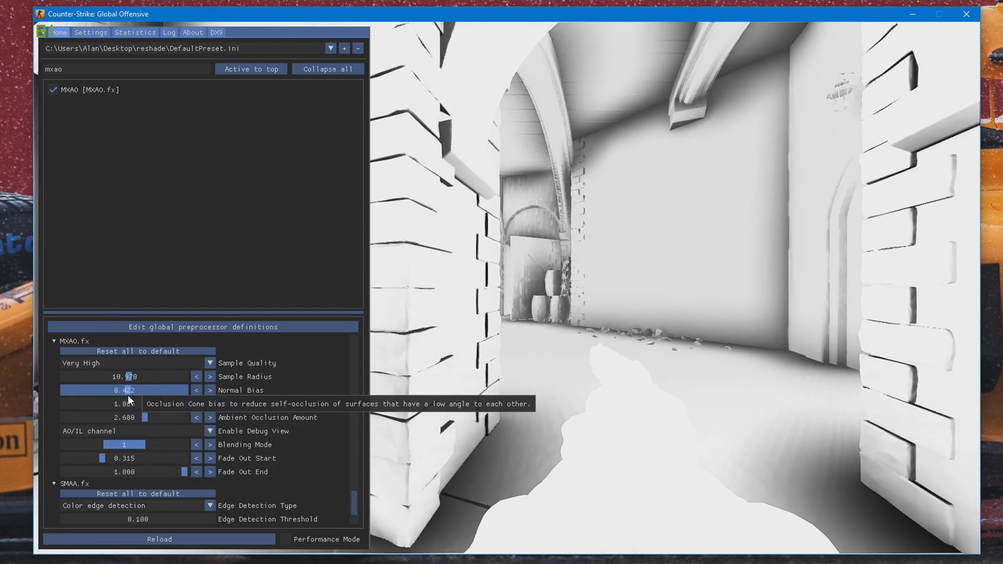
{"action": "left_click_drag", "start_coordinate": [128, 377], "coordinate": [121, 383]}
{"action": "left_click", "coordinate": [123, 431]}
{"action": "left_click", "coordinate": [105, 445]}
{"action": "key", "text": "Home"}
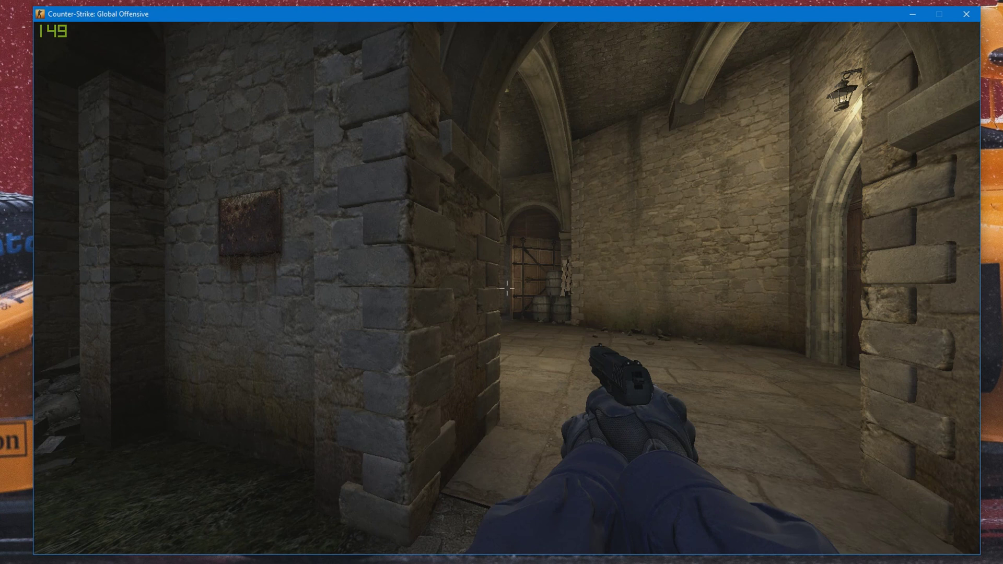
Clear the output of the game's developer console and close the console.
{"action": "key", "text": "grave"}
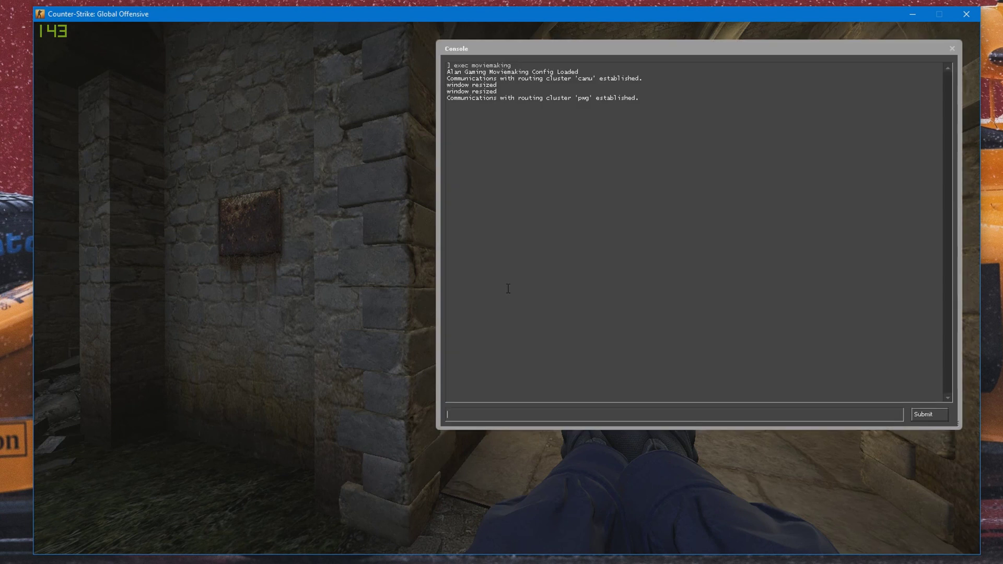
{"action": "type", "text": "clear"}
{"action": "key", "text": "Return"}
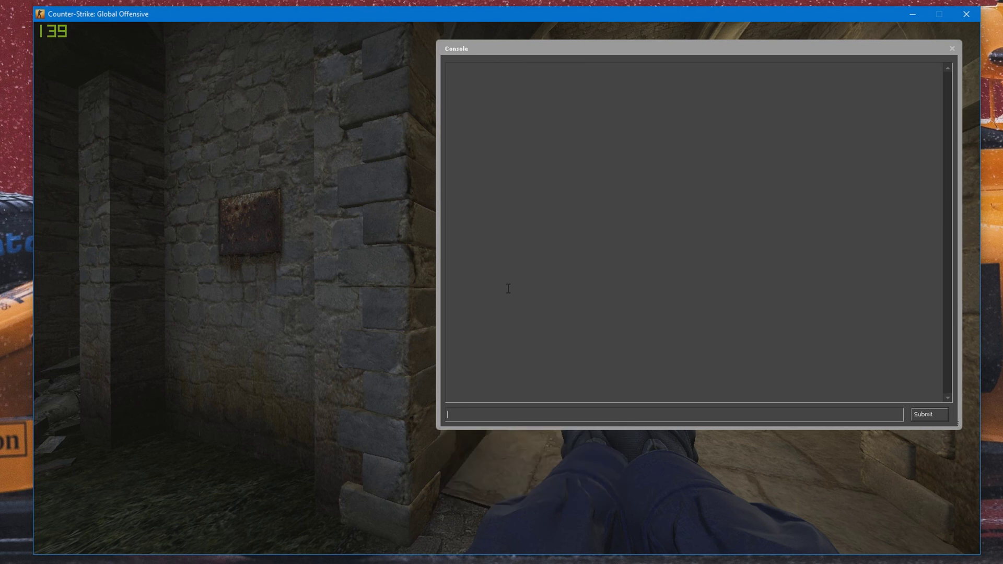
{"action": "key", "text": "grave"}
Resume the demo through its playback controls and close the controls.
{"action": "key", "text": "shift+F2"}
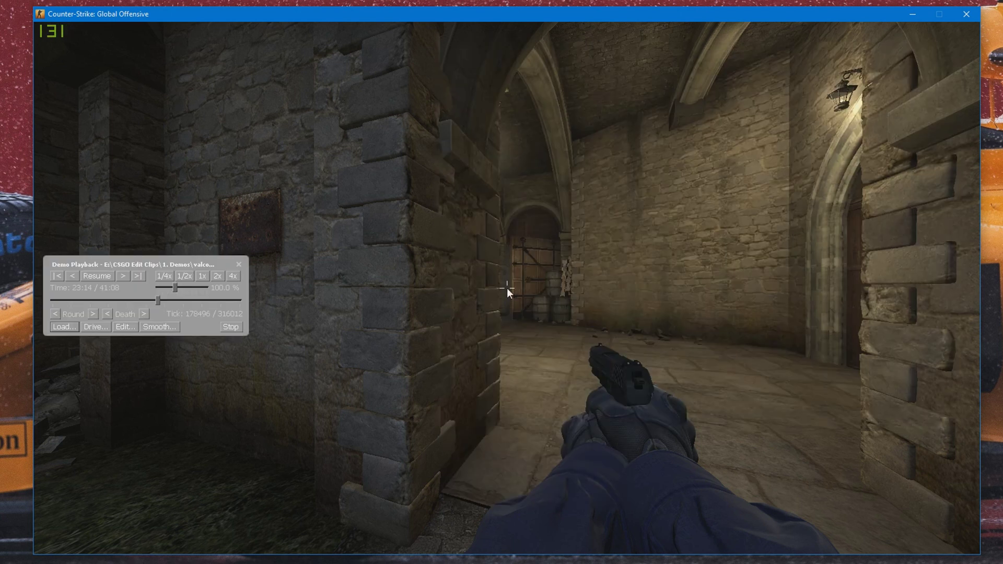
{"action": "left_click", "coordinate": [108, 274]}
{"action": "left_click", "coordinate": [238, 264]}
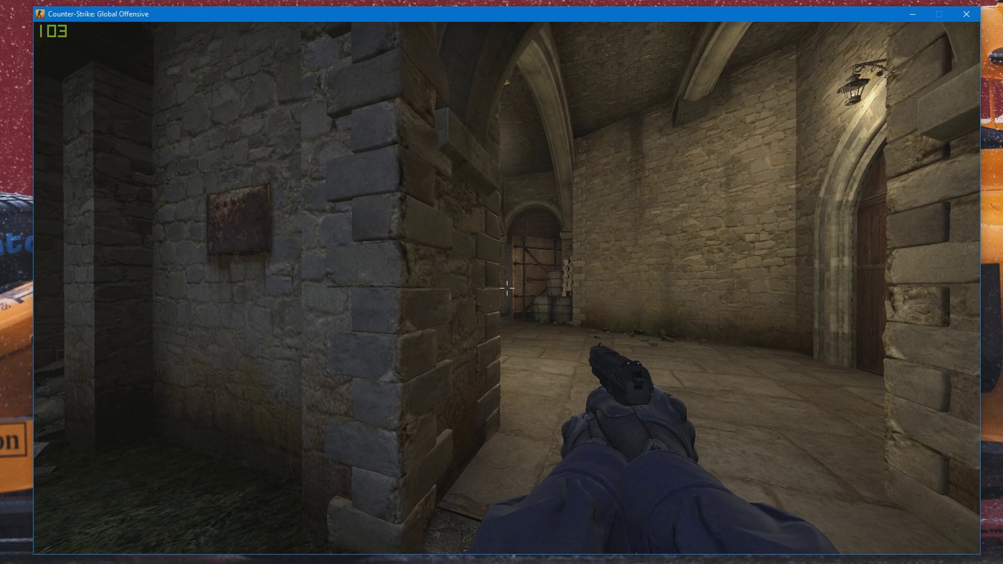